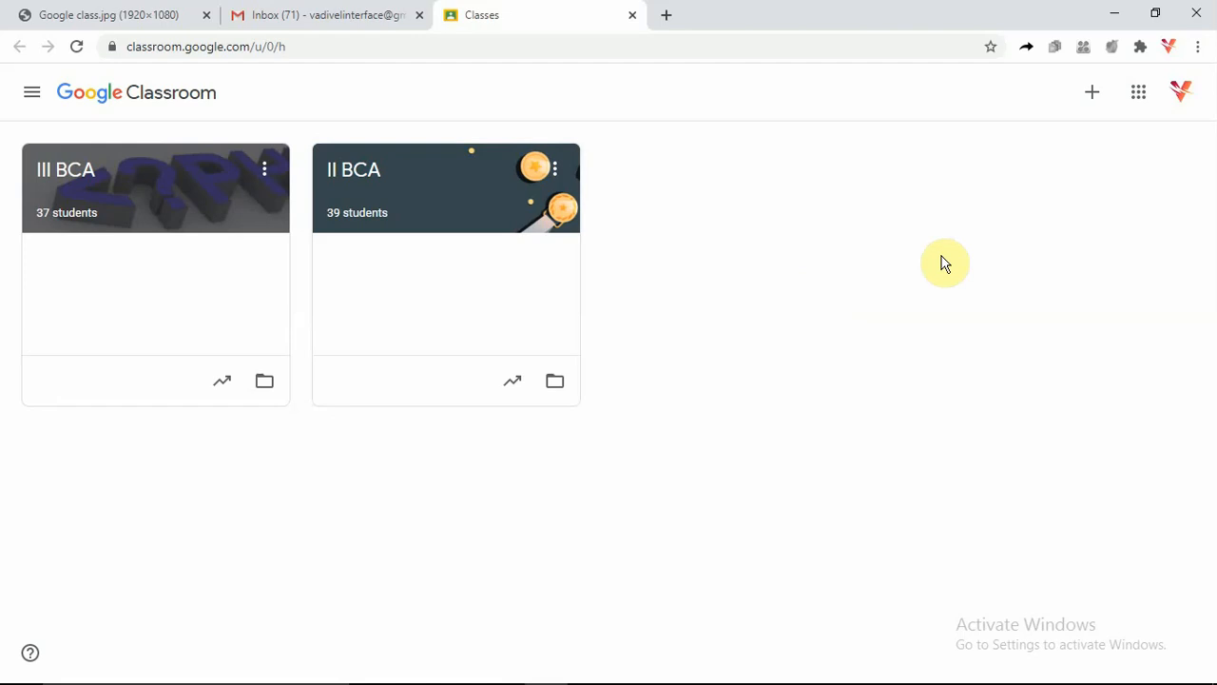
pyautogui.click(1090, 95)
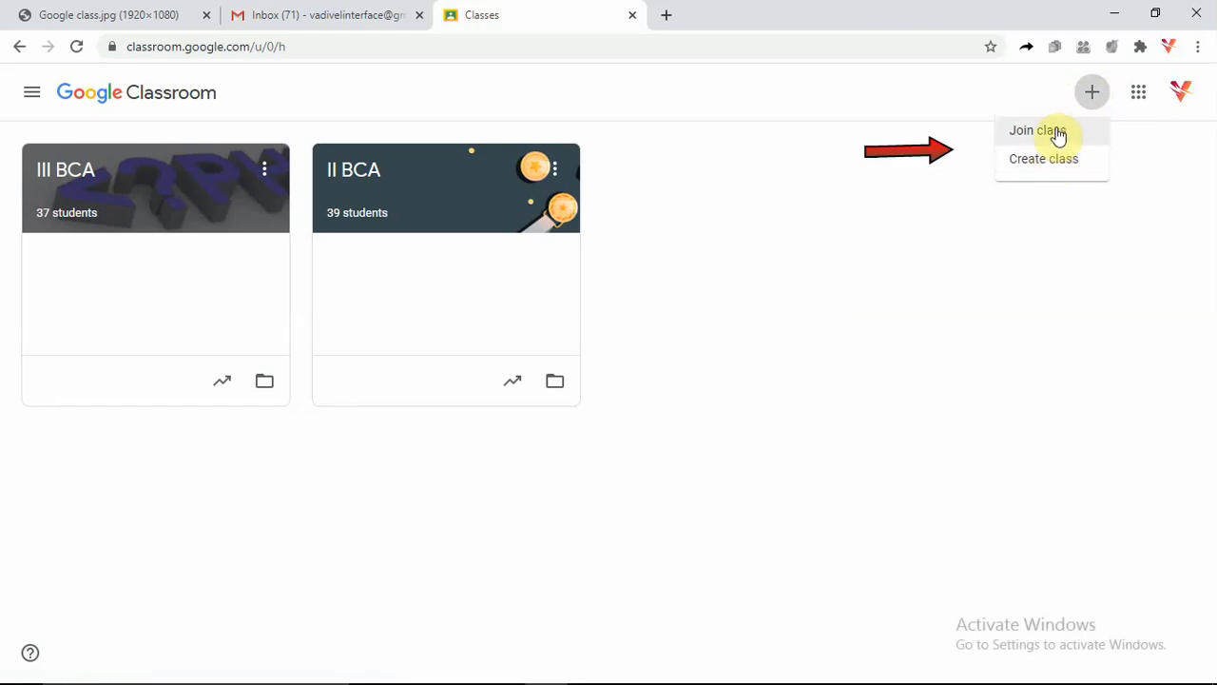
pyautogui.click(1057, 135)
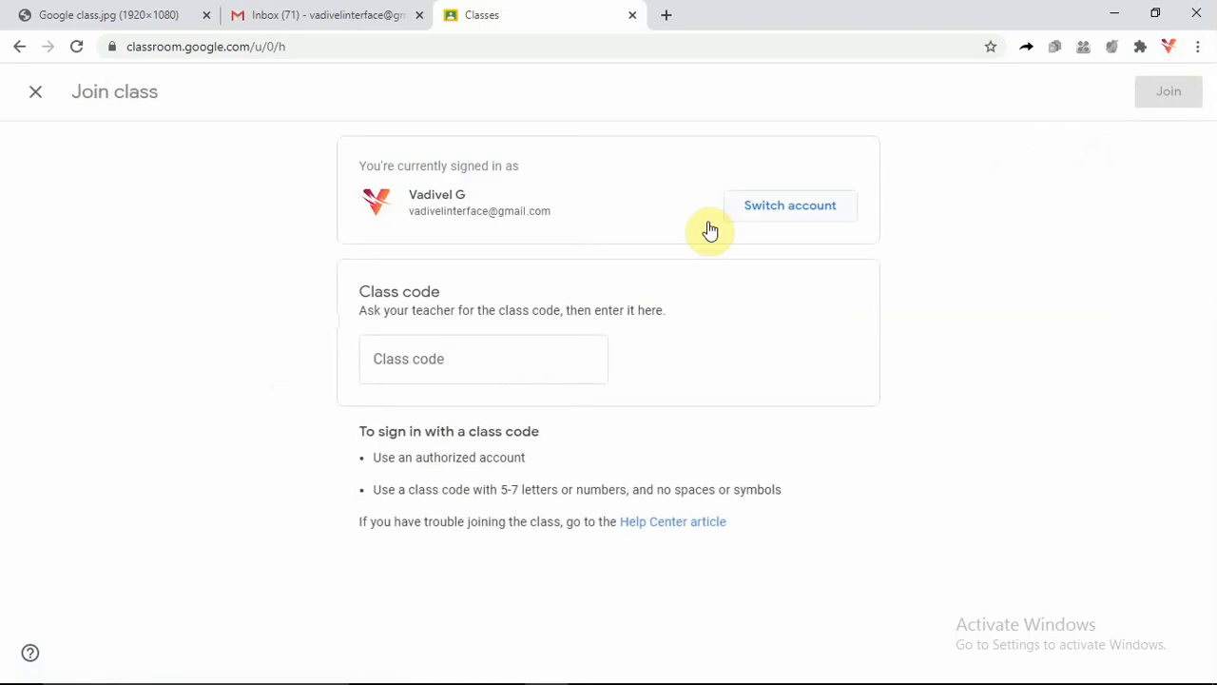
pyautogui.click(472, 358)
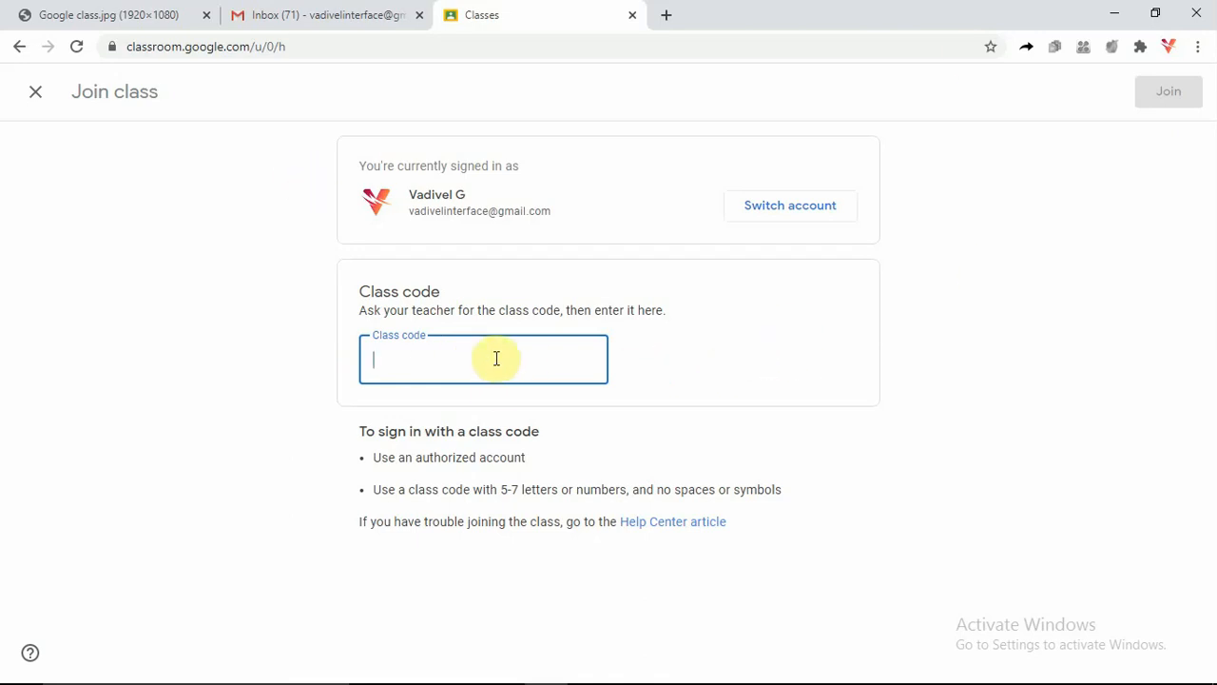
pyautogui.click(34, 93)
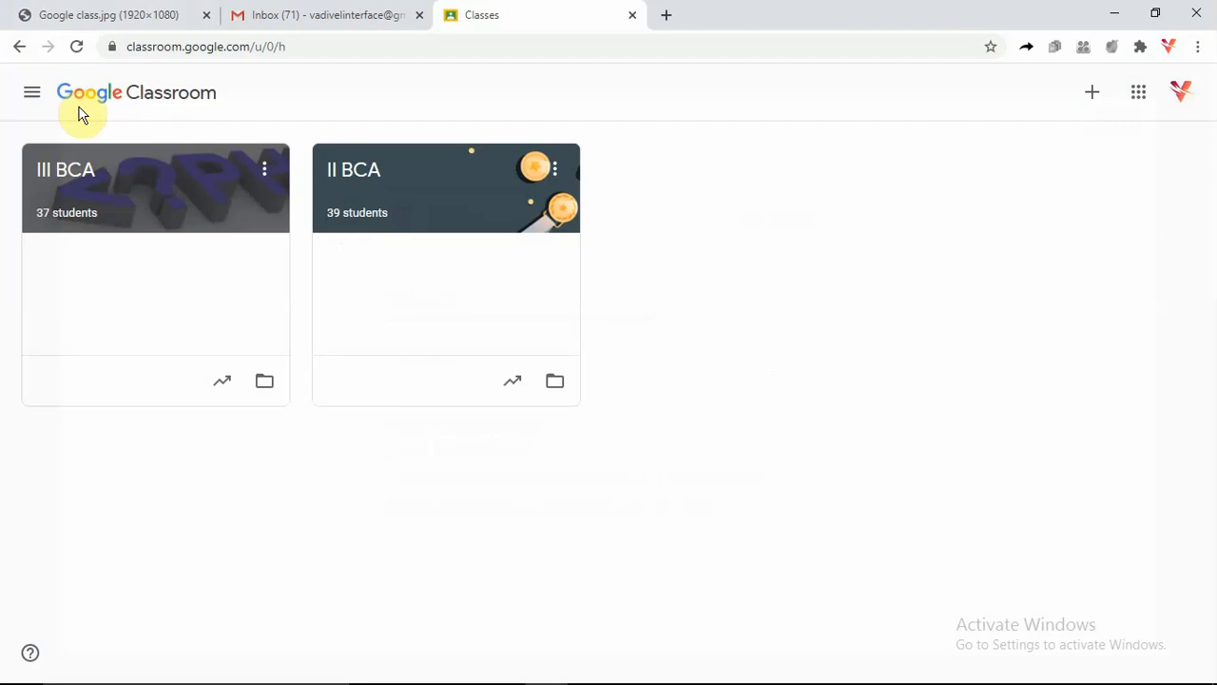
# - Start creating a new class and accept the notice about not using Classroom at a school with students
pyautogui.click(1094, 96)
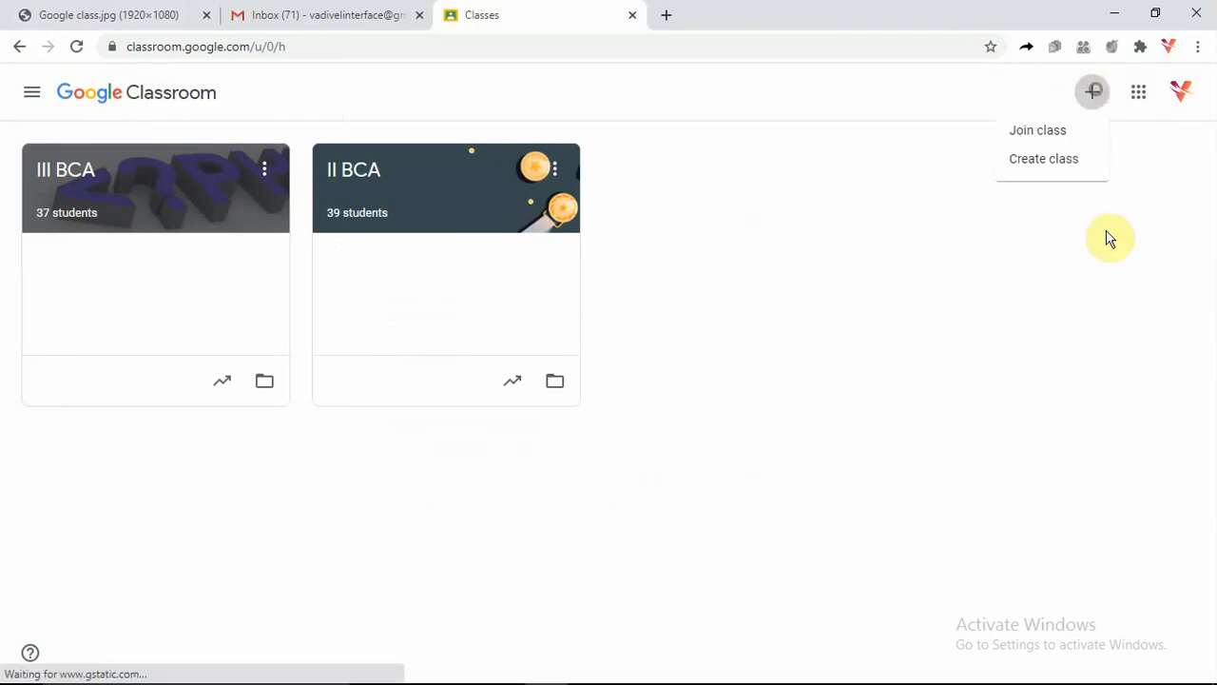
pyautogui.click(1059, 160)
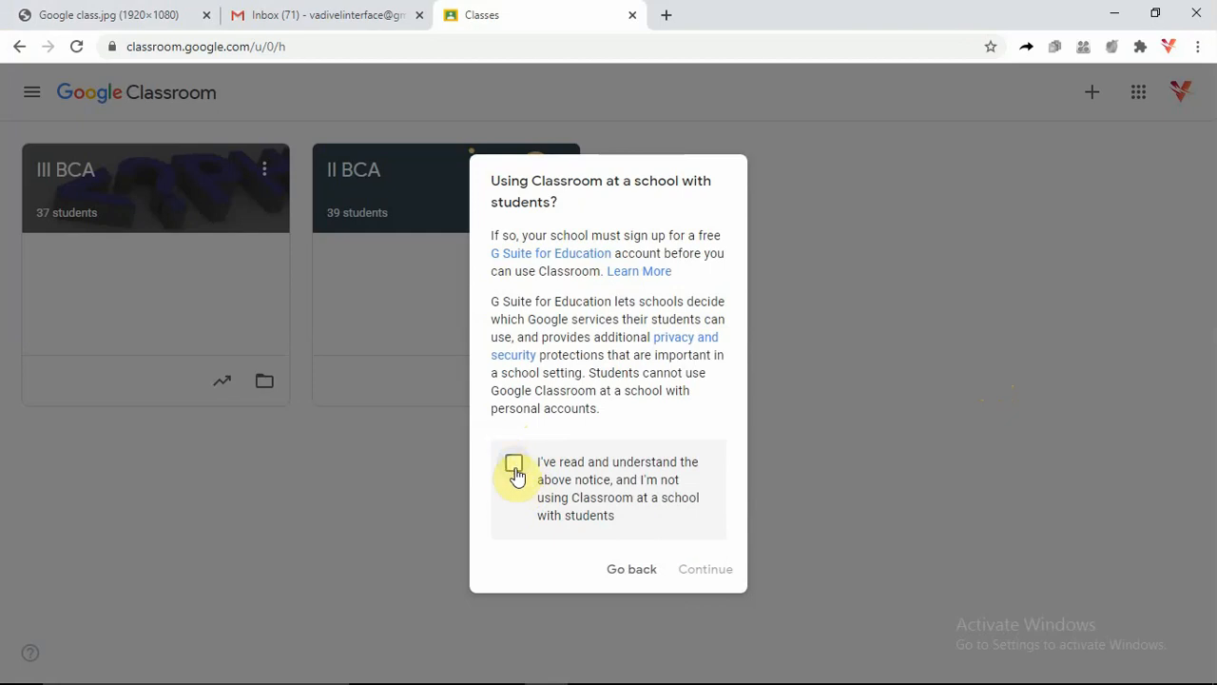
pyautogui.click(515, 473)
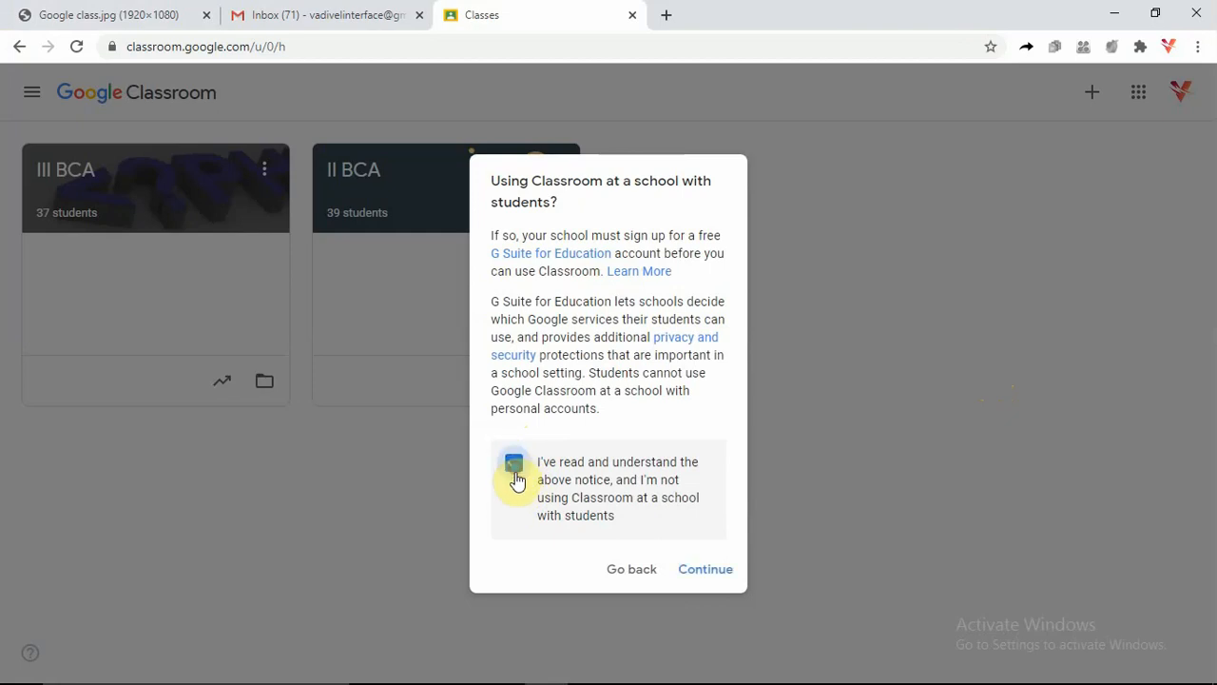
pyautogui.click(704, 570)
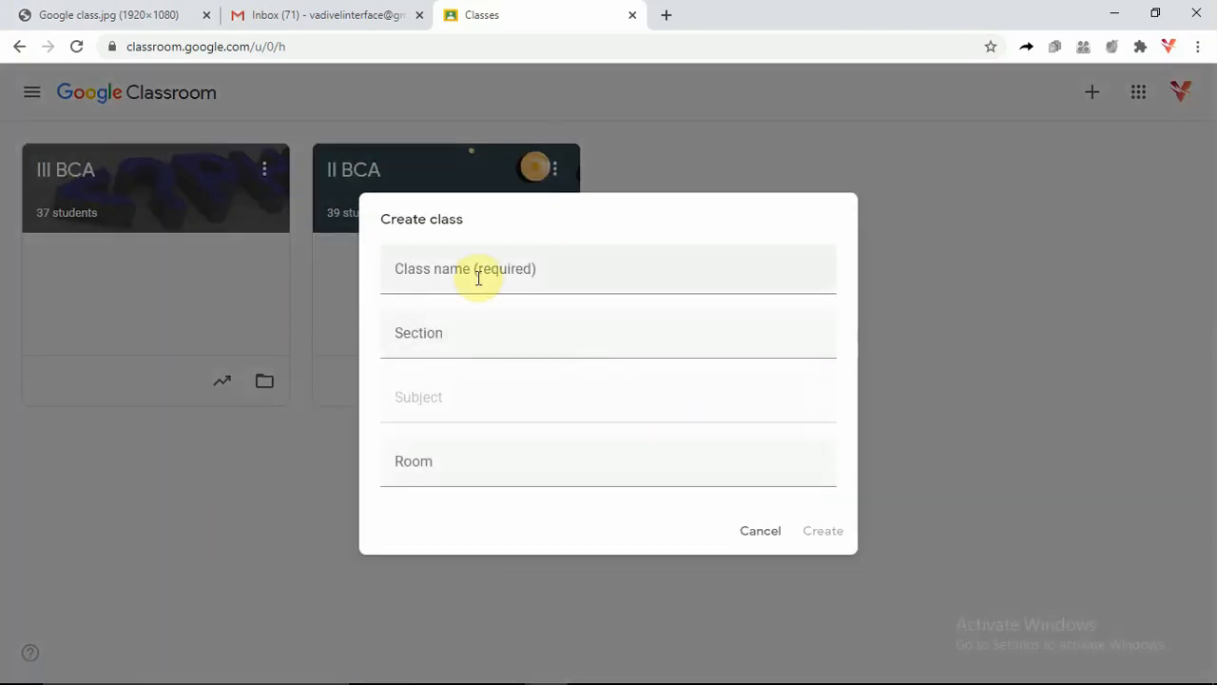
# - Create the class with the name "I BCA" and the subject "Tamil, English, Maths, C Programming", leaving section and room empty
pyautogui.click(481, 274)
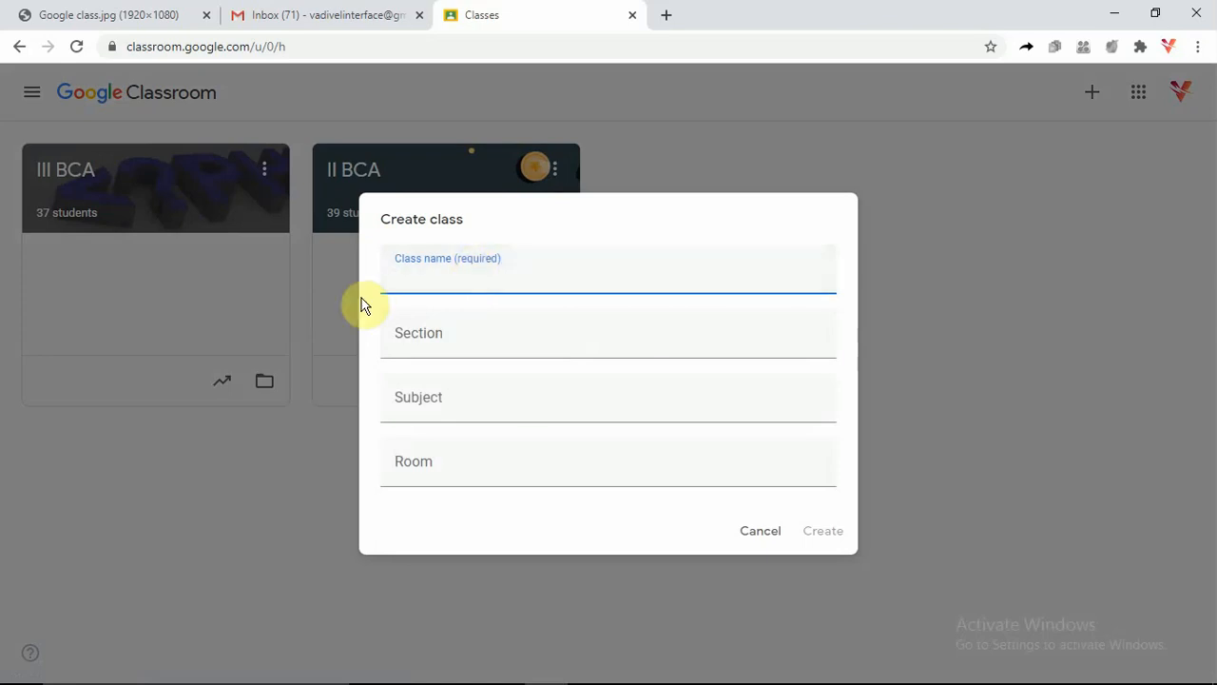
pyautogui.write('I BCA')
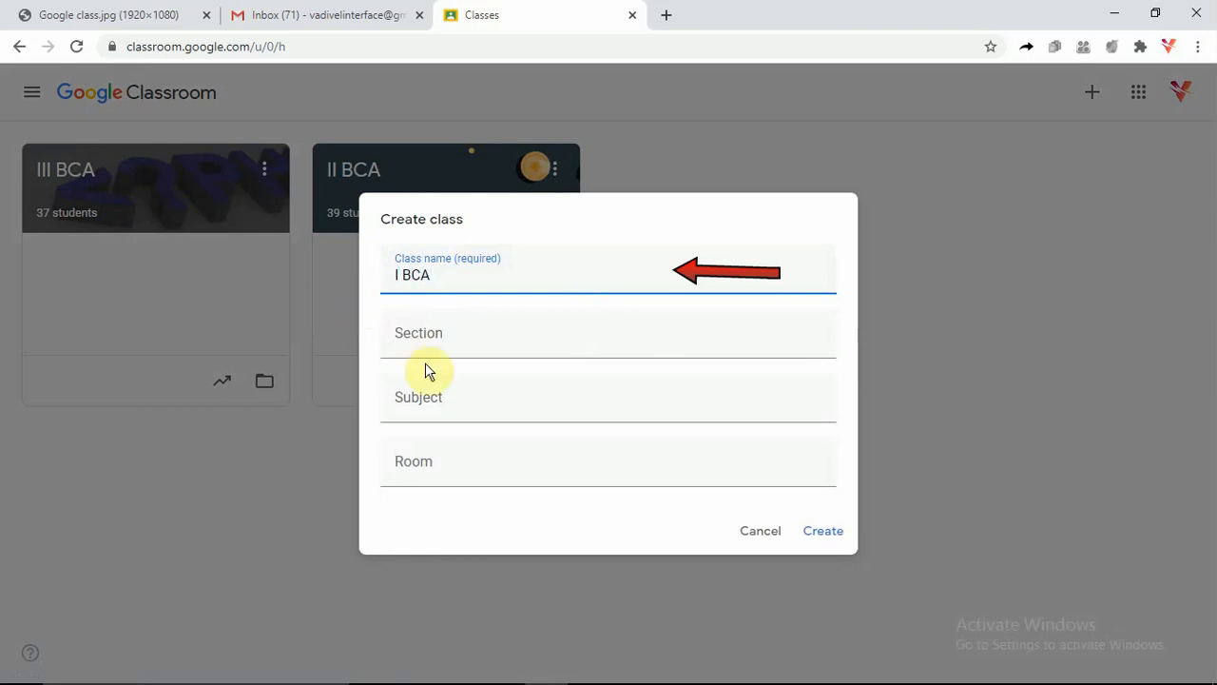
pyautogui.click(409, 330)
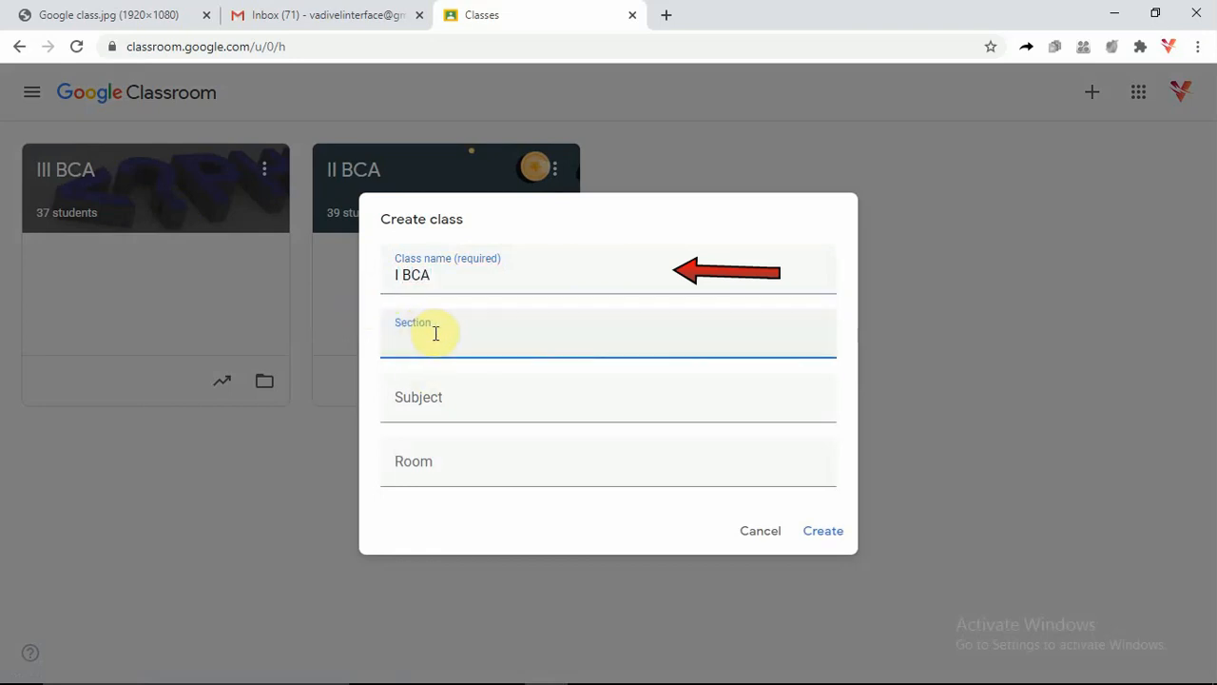
pyautogui.click(453, 405)
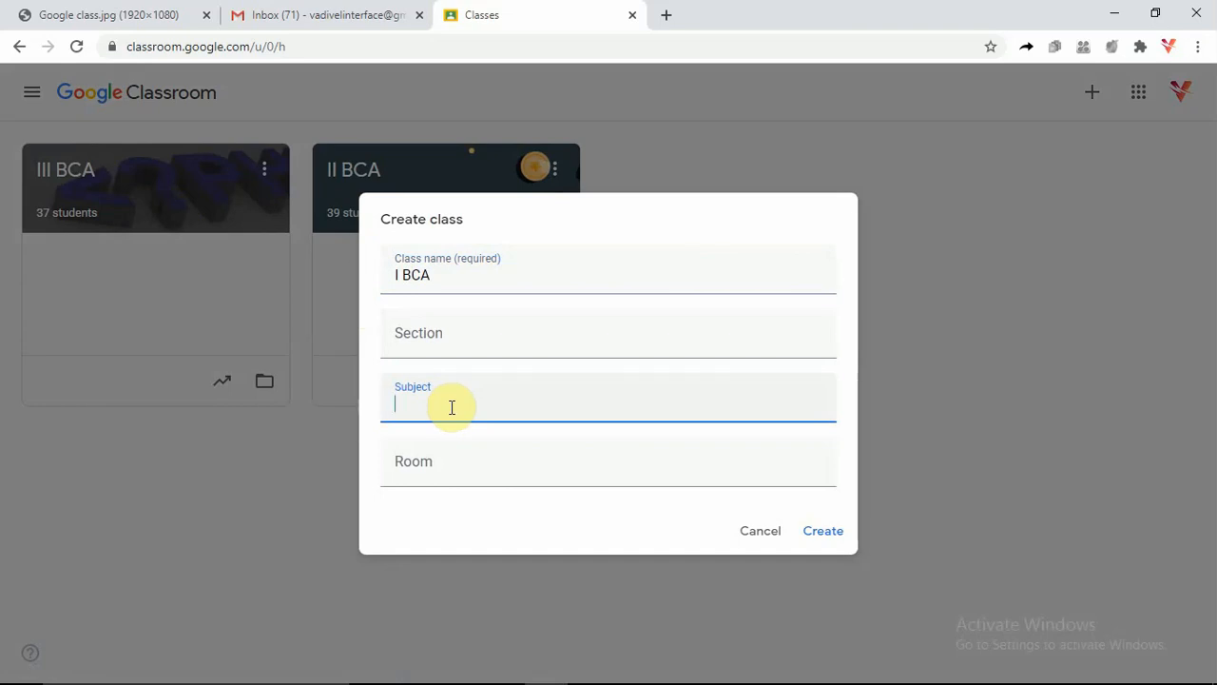
pyautogui.write('Ta')
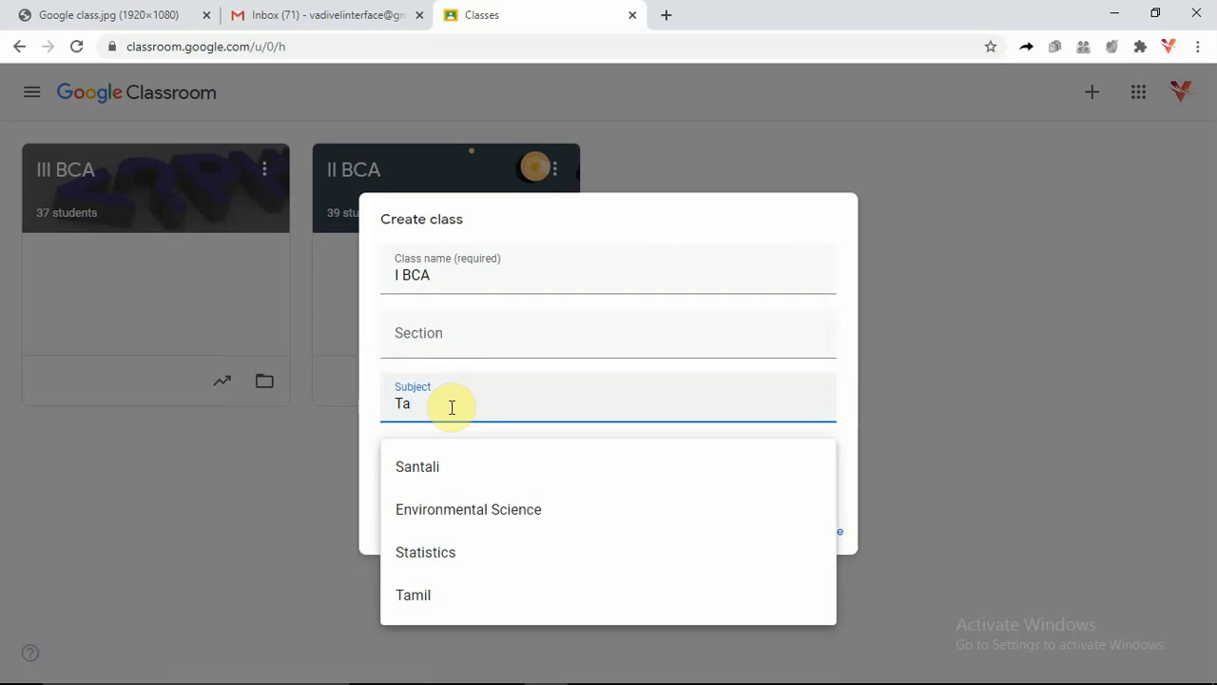
pyautogui.write('m')
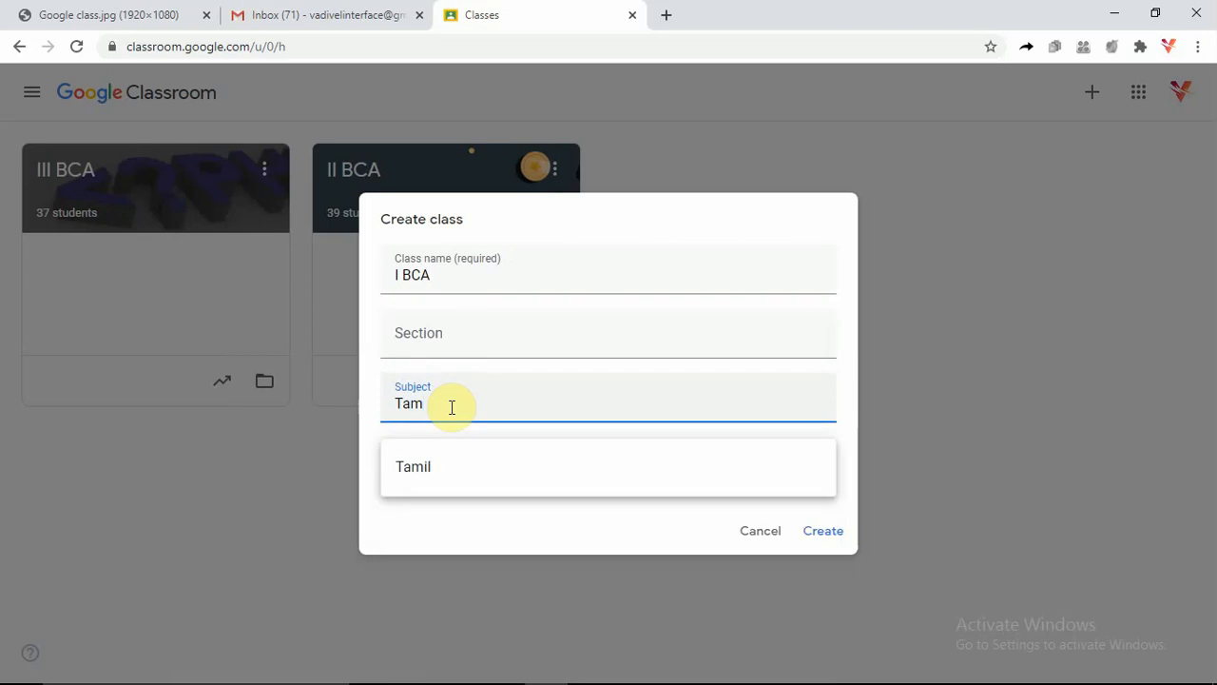
pyautogui.write('il, Englis')
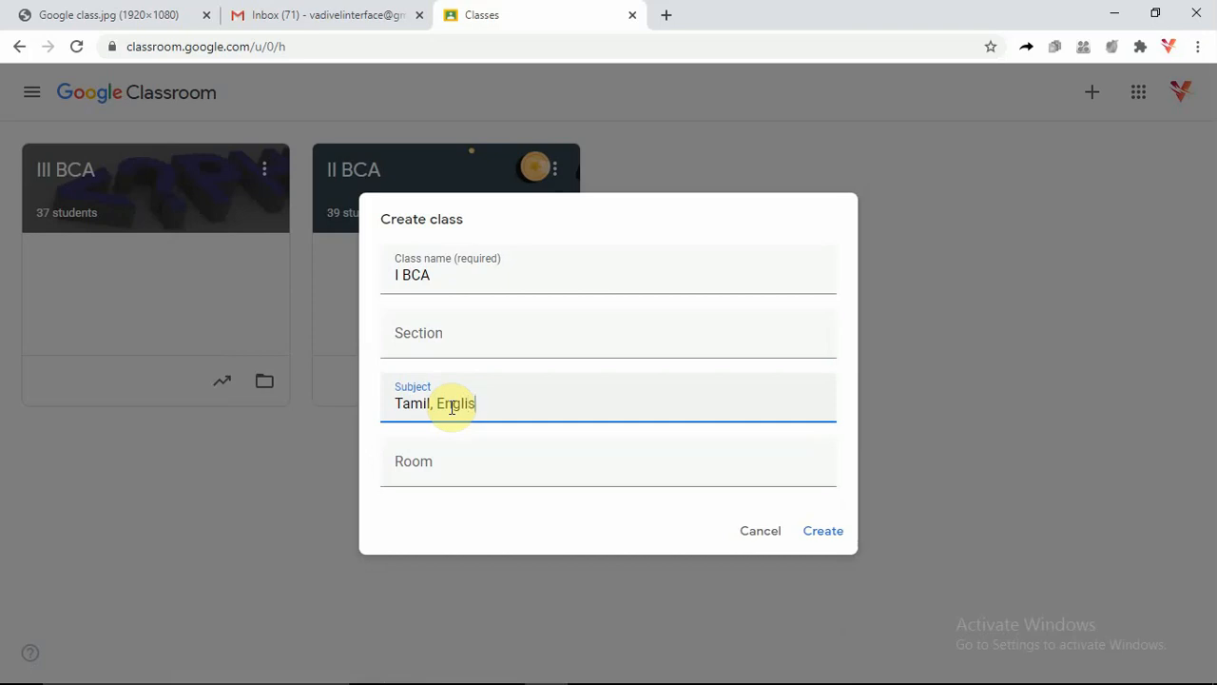
pyautogui.write('h, Maths, C')
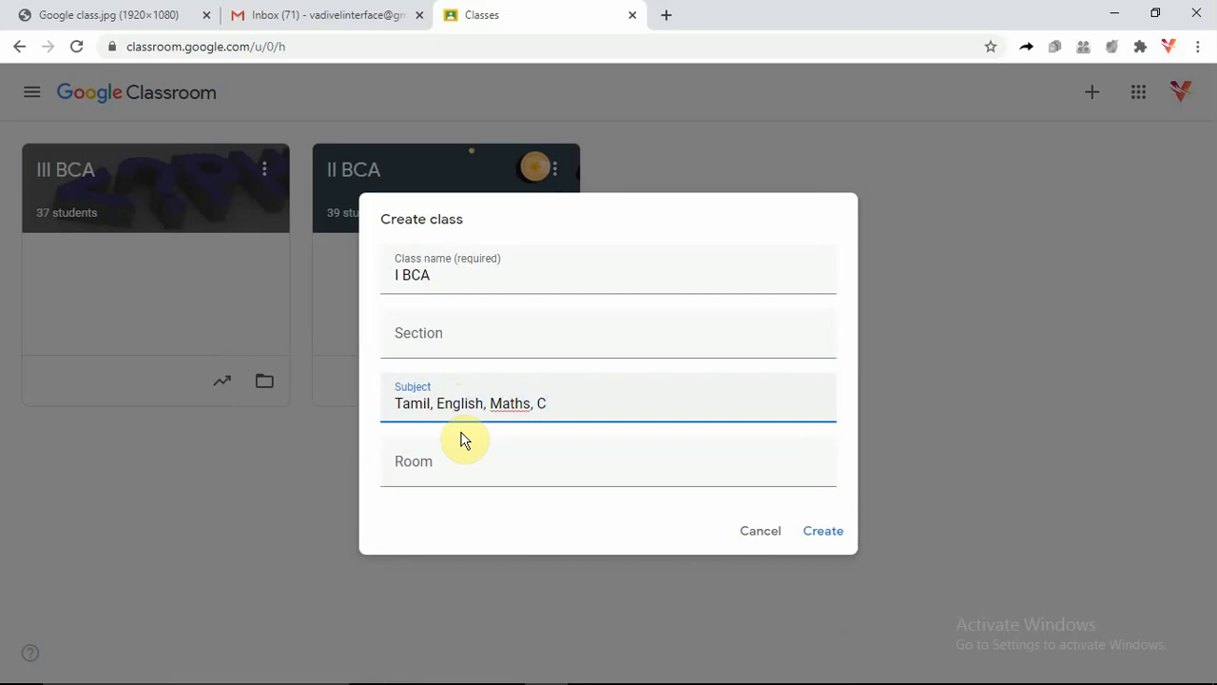
pyautogui.write('gramming')
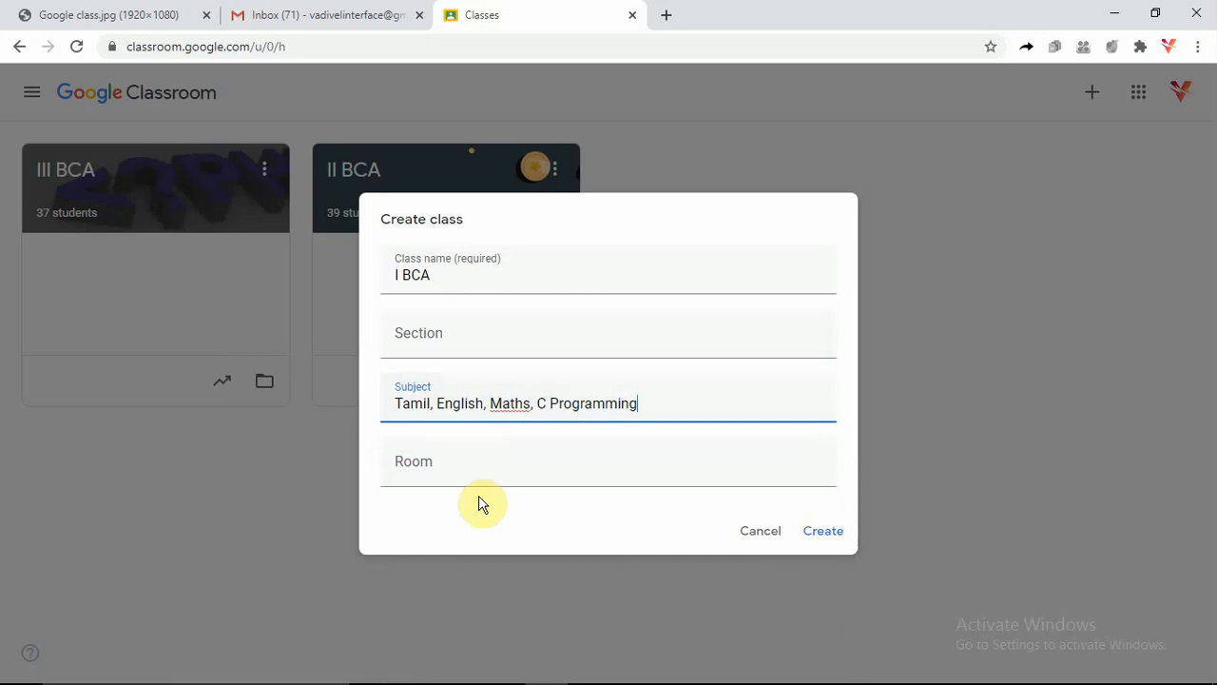
pyautogui.click(475, 473)
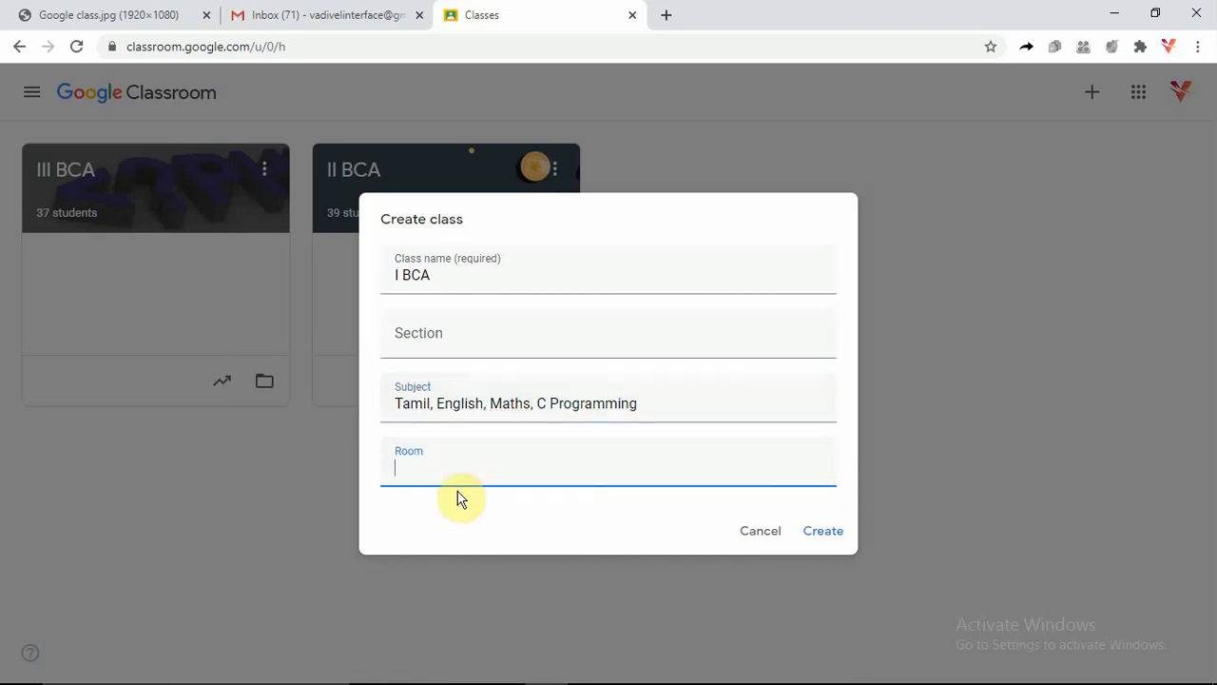
pyautogui.moveTo(446, 277); pyautogui.dragTo(381, 275)
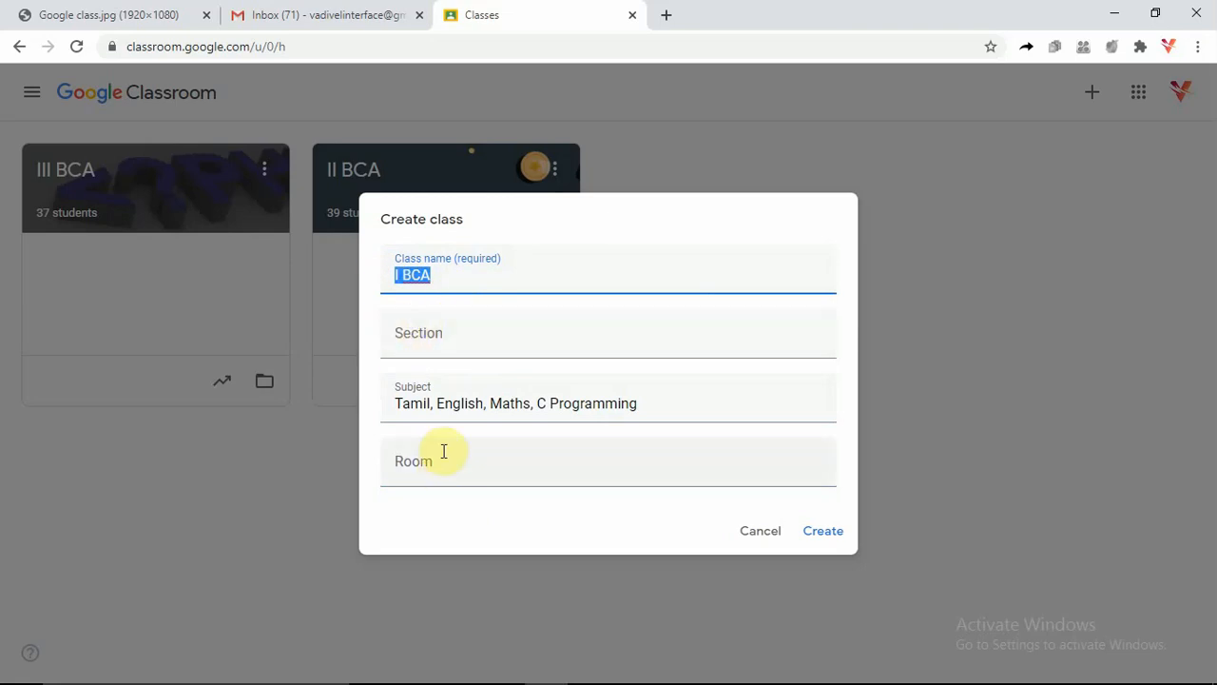
pyautogui.click(835, 530)
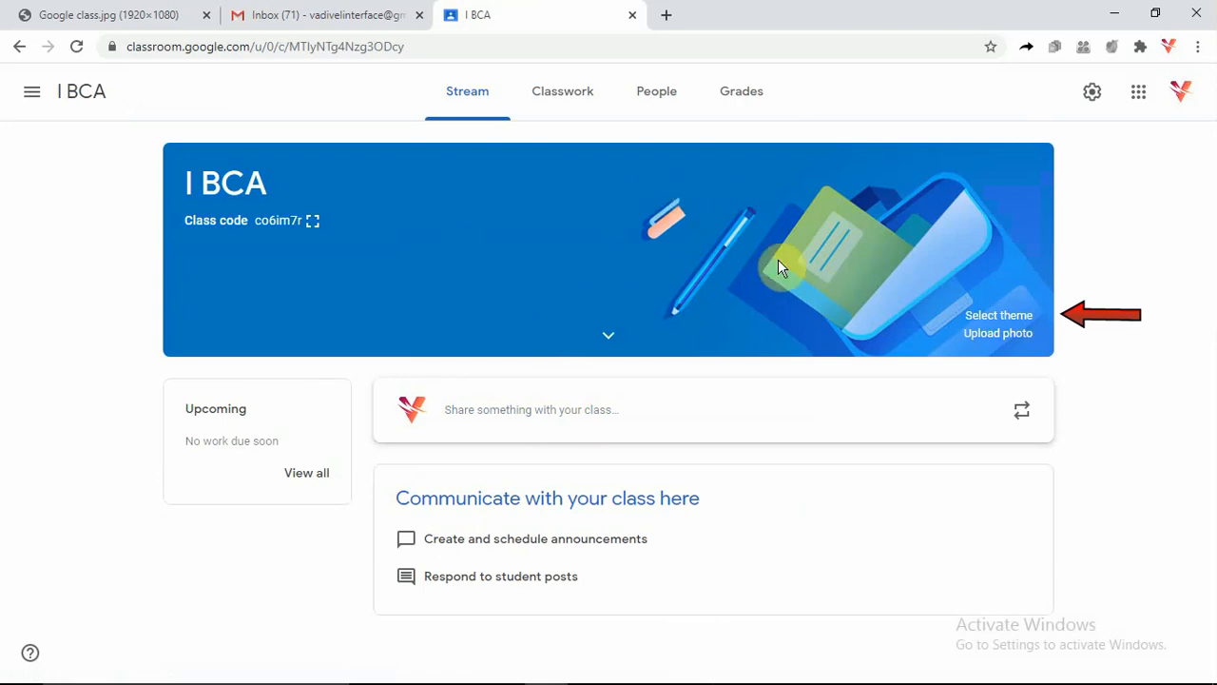
# - Set the class theme to the purple sheet-music image from the gallery's Arts category
pyautogui.click(1006, 317)
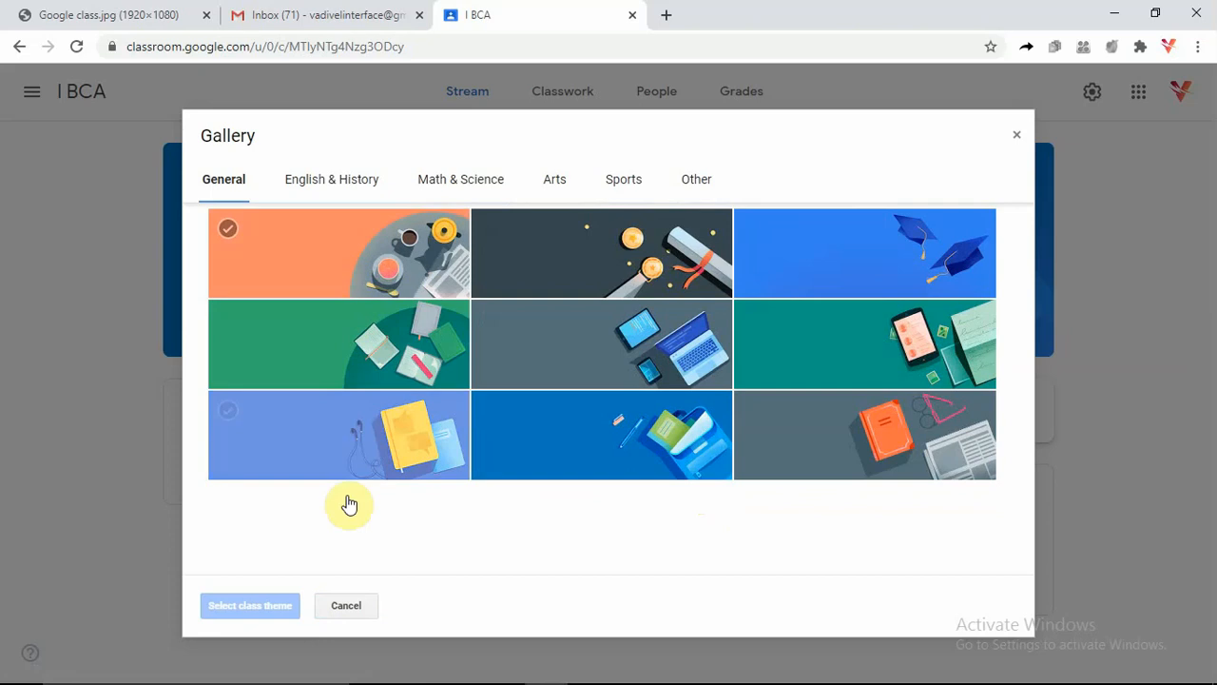
pyautogui.click(338, 186)
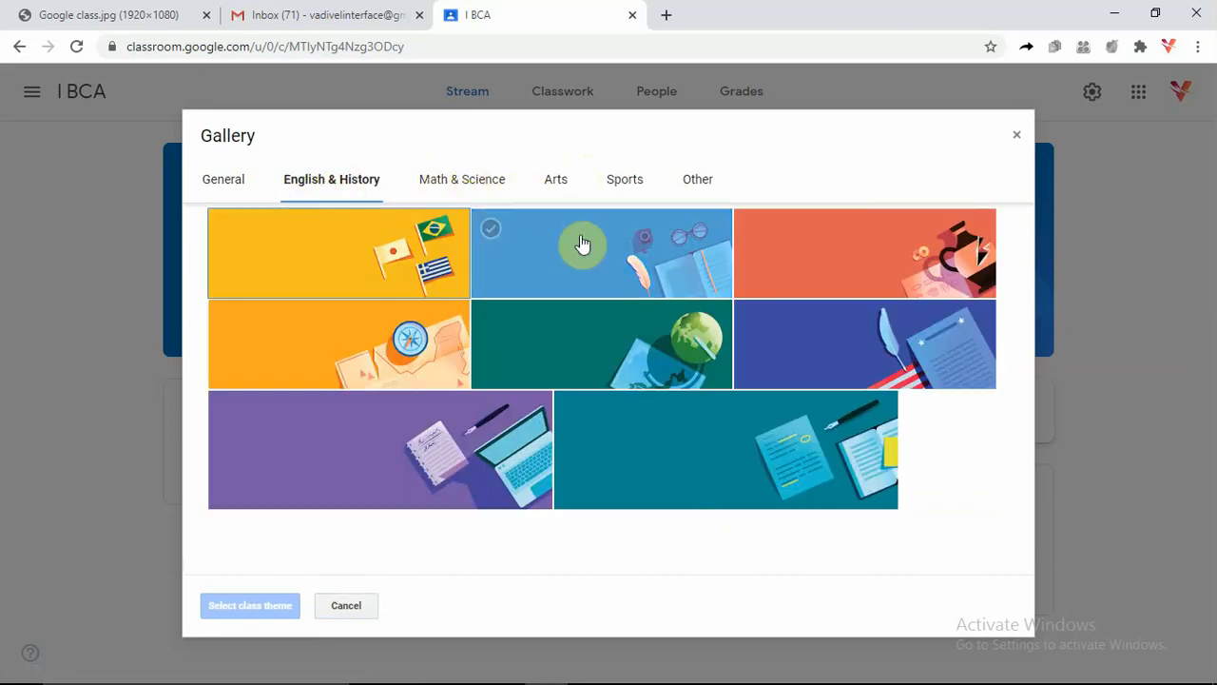
pyautogui.click(556, 181)
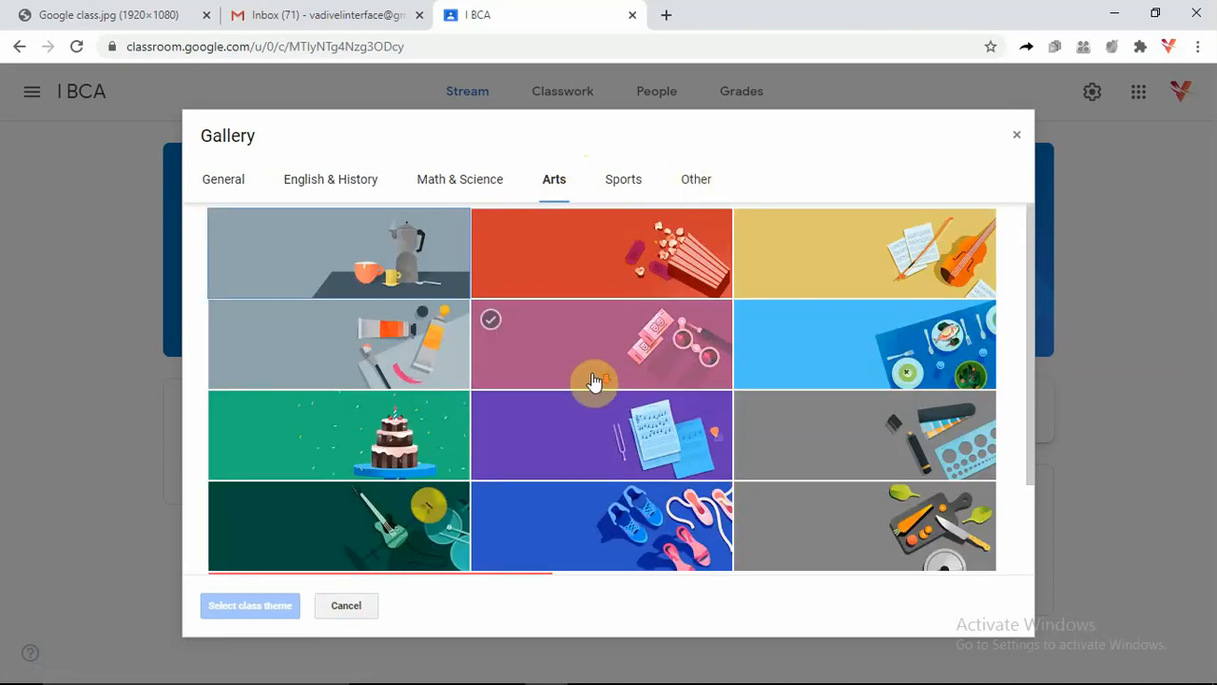
pyautogui.scroll(-2, 592, 381)
pyautogui.click(616, 320)
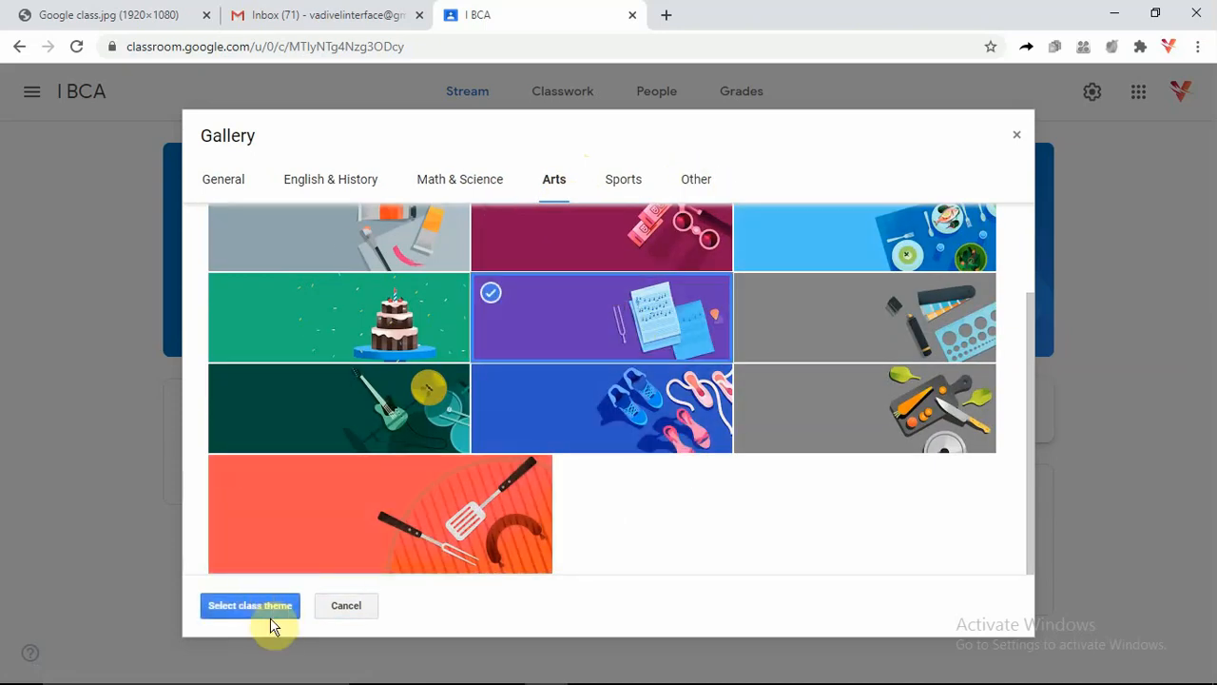
pyautogui.click(278, 609)
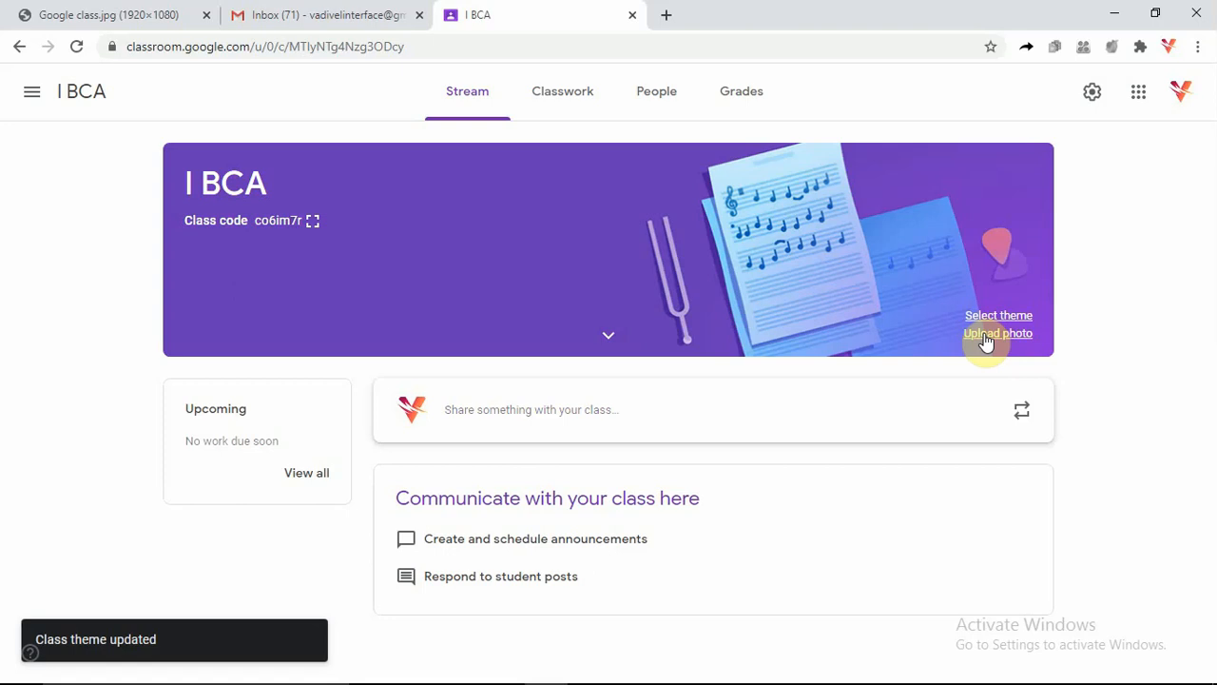
# - Upload the "Google class" image from the desktop's Google Class folder, crop it around the "Google Classroom" lettering, and apply it as the class theme
pyautogui.click(986, 335)
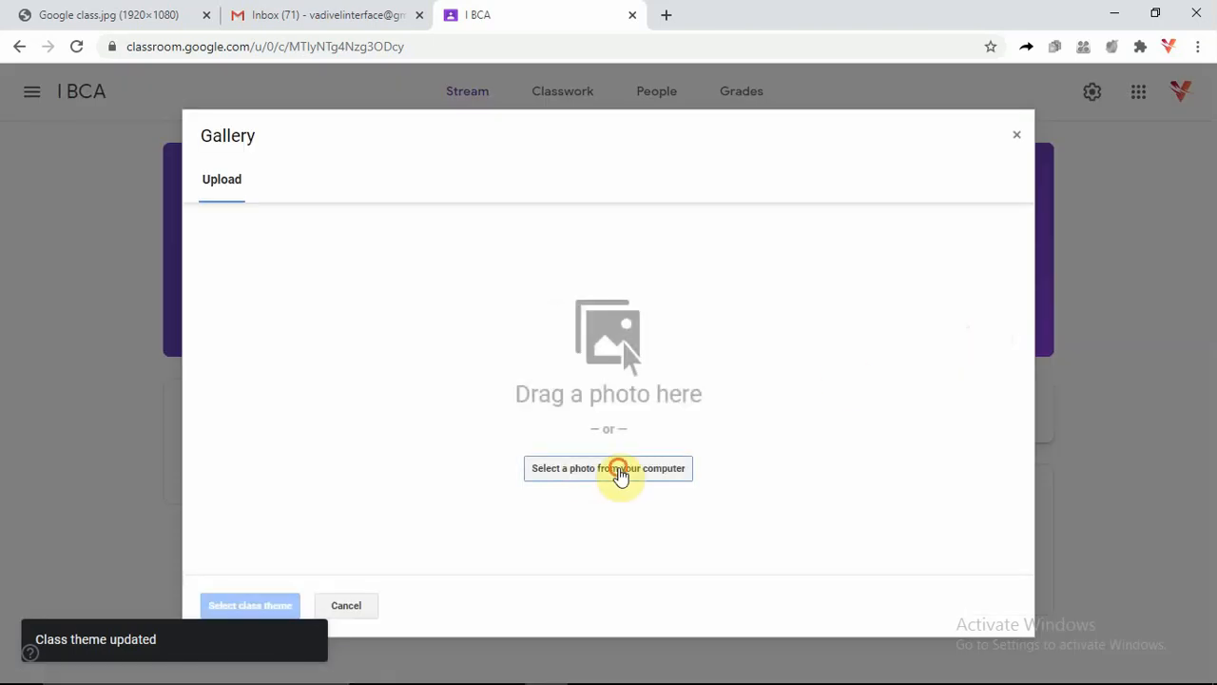
pyautogui.click(620, 472)
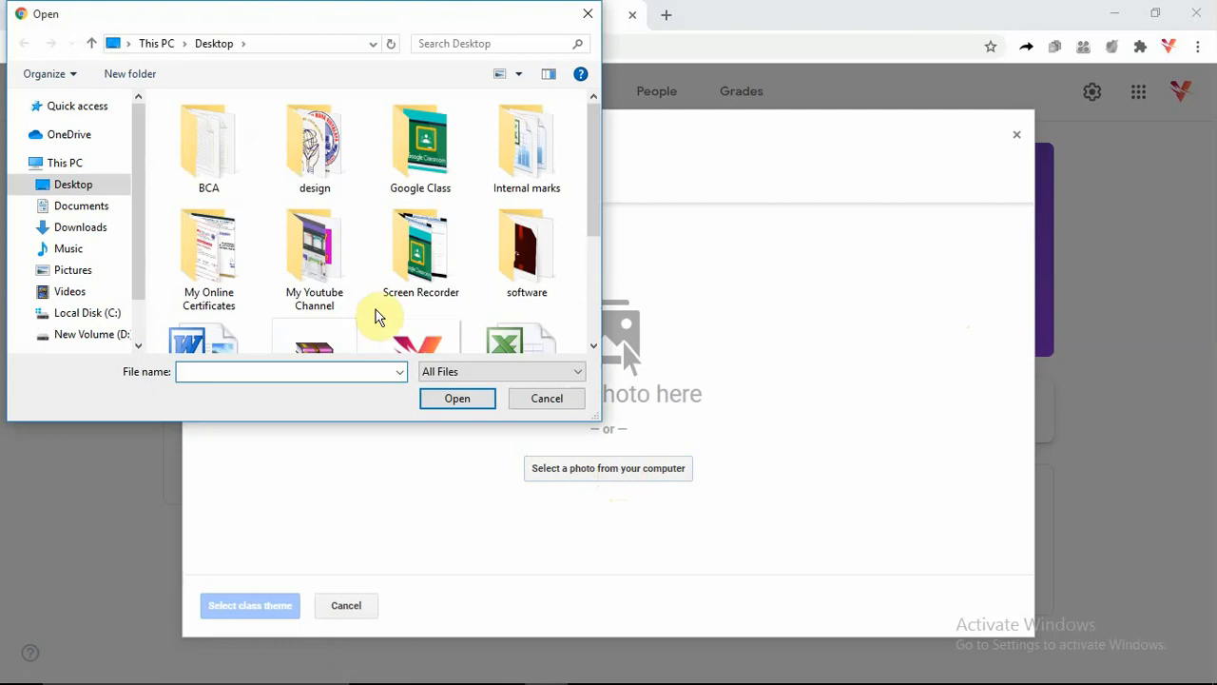
pyautogui.doubleClick(419, 142)
pyautogui.click(228, 164)
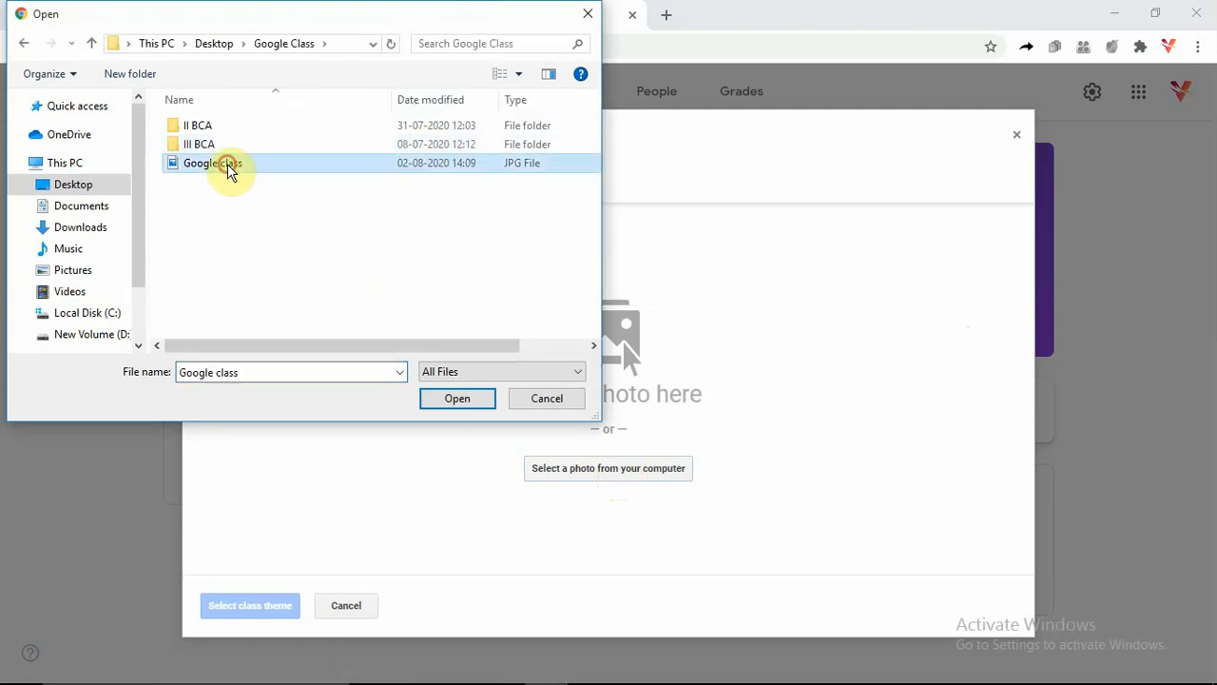
pyautogui.click(457, 399)
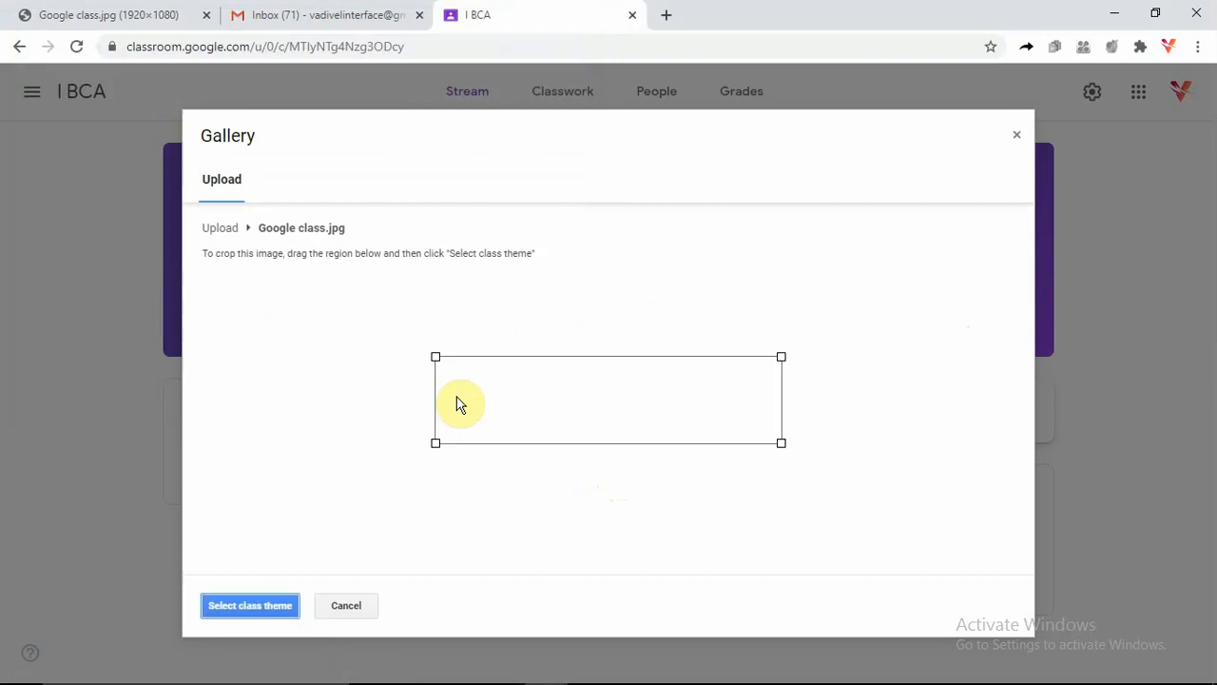
pyautogui.moveTo(579, 389); pyautogui.dragTo(605, 462)
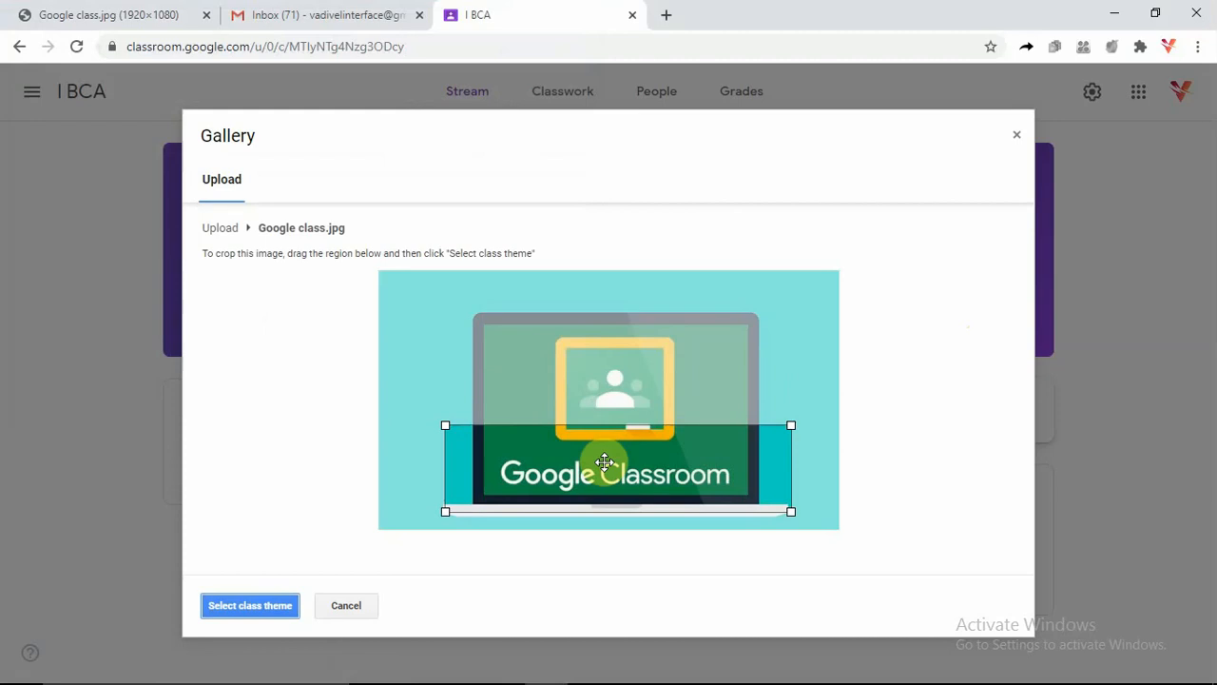
pyautogui.click(262, 605)
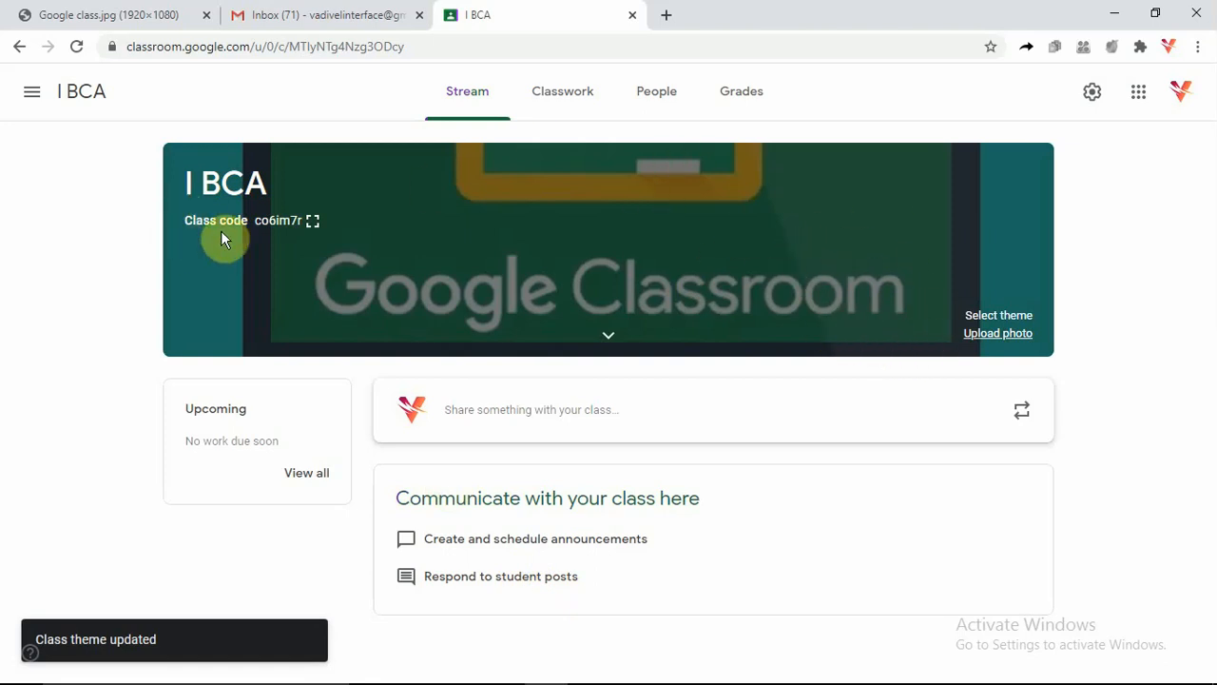
# - Display the class code enlarged, highlight it, and close the enlarged view
pyautogui.click(311, 227)
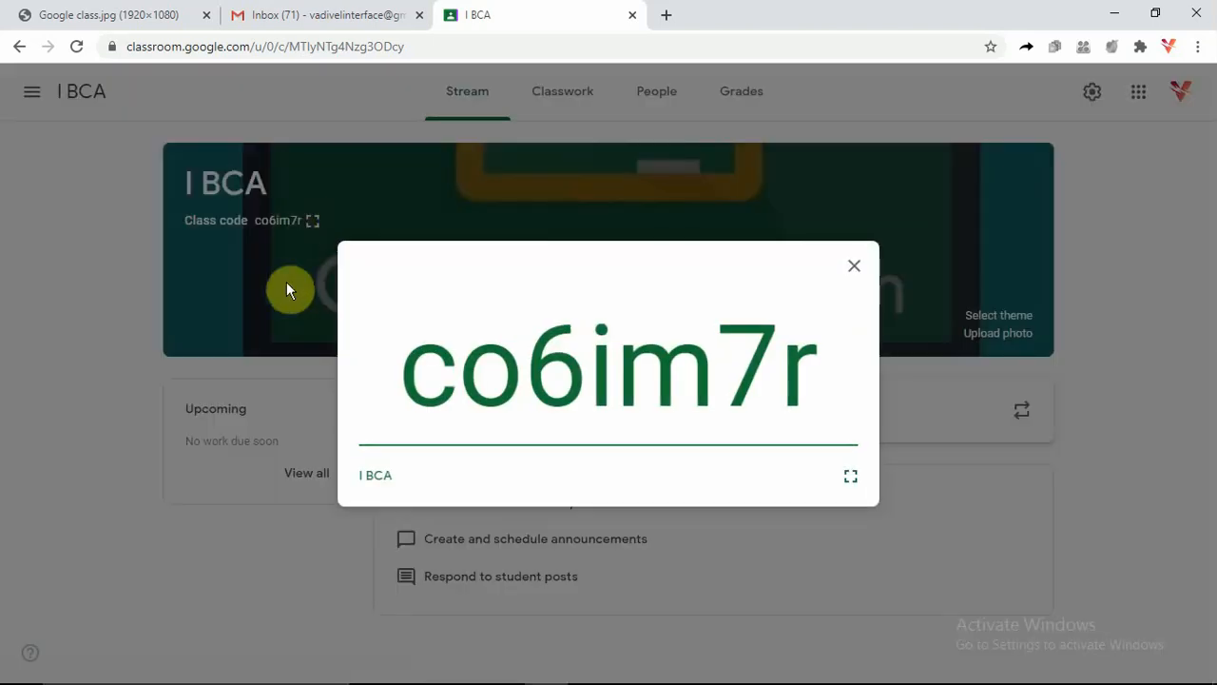
pyautogui.moveTo(394, 361); pyautogui.dragTo(830, 375)
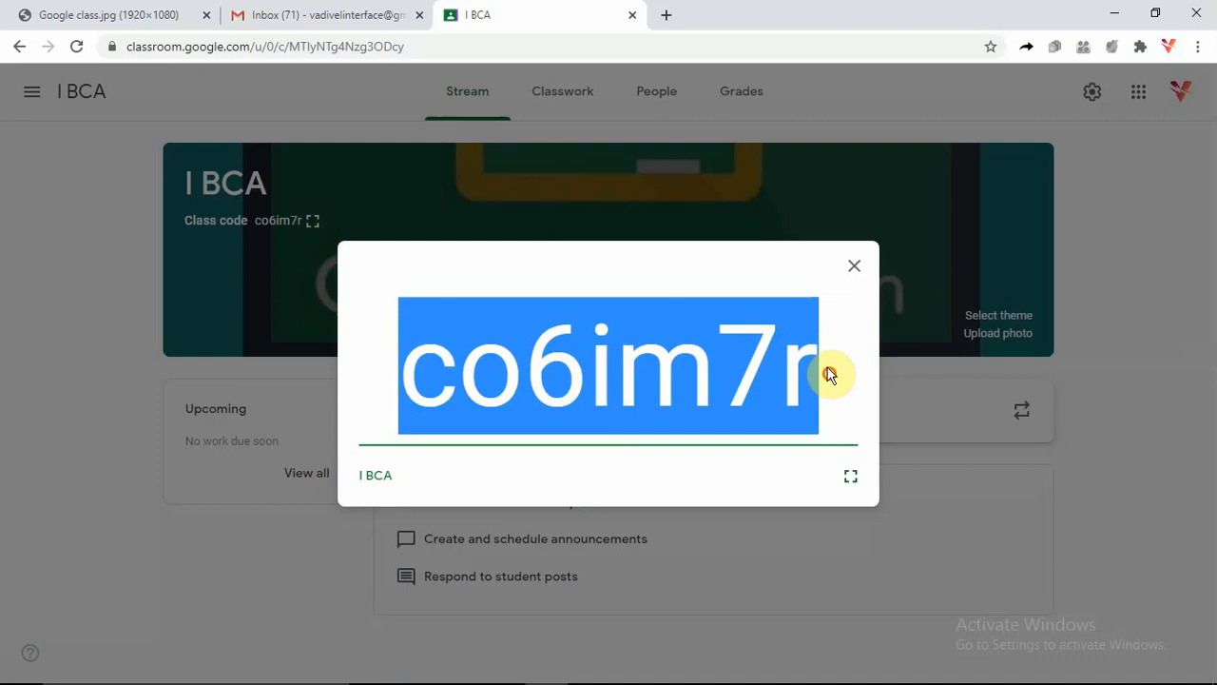
pyautogui.click(854, 265)
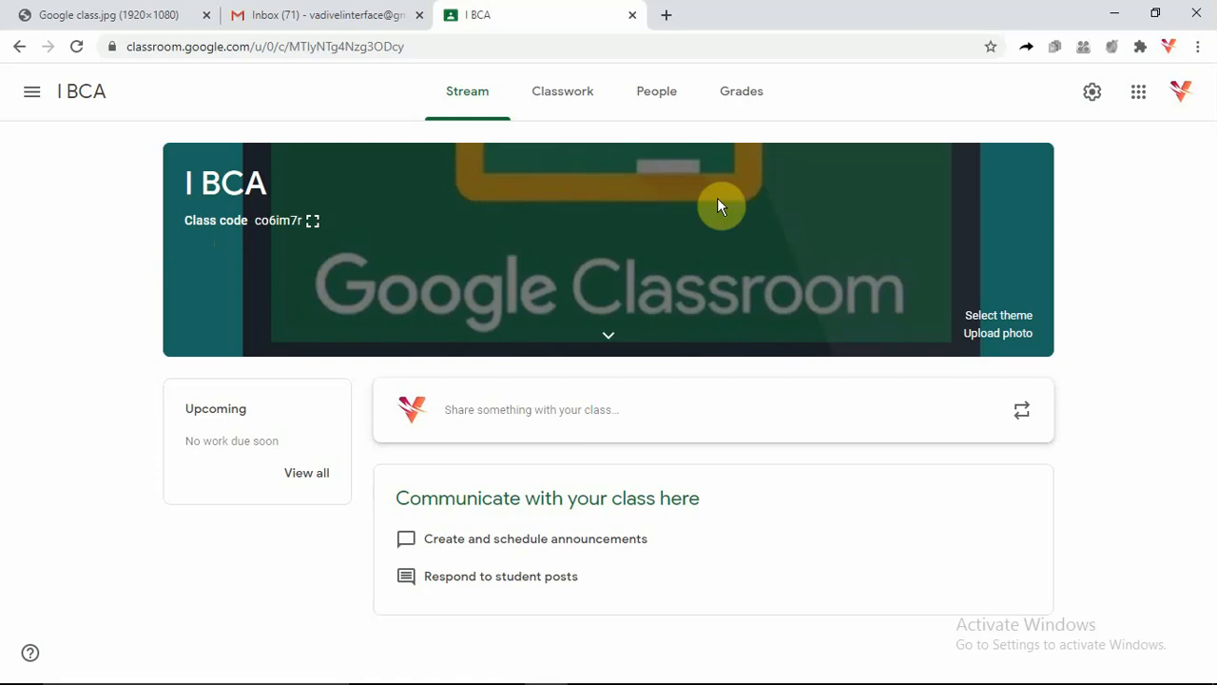
# - Open the class settings and view the options available for the class code
pyautogui.click(1094, 101)
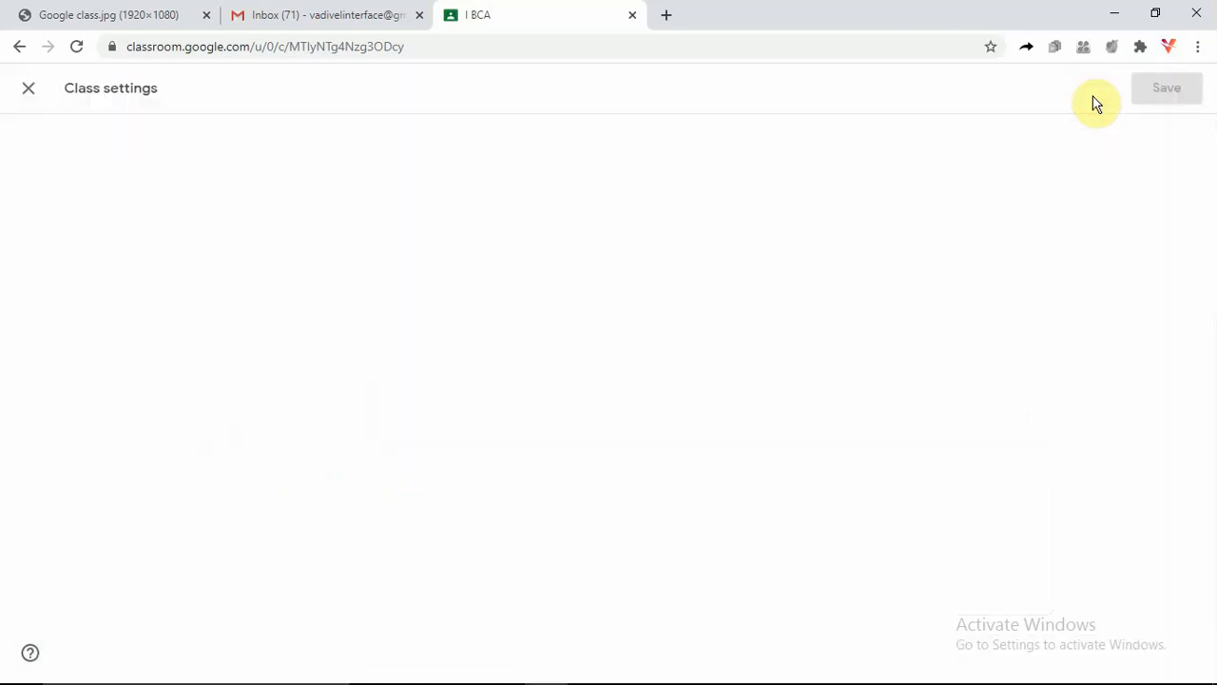
pyautogui.scroll(-1, 523, 337)
pyautogui.scroll(-3, 523, 337)
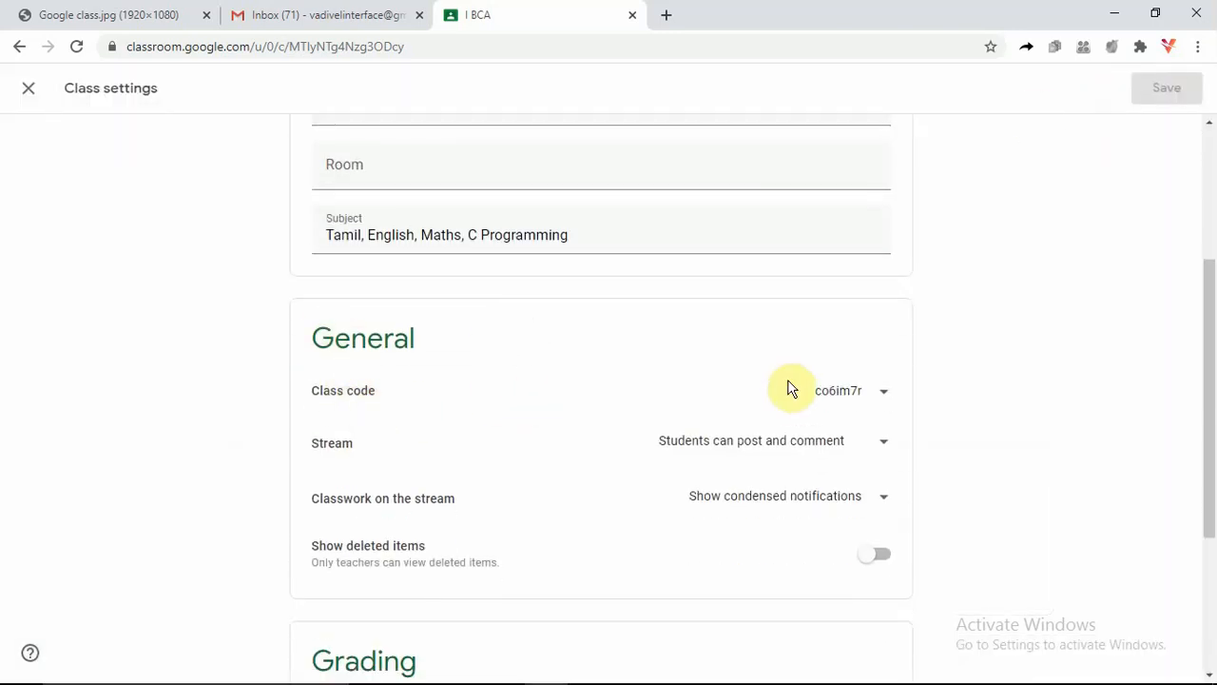
pyautogui.click(818, 392)
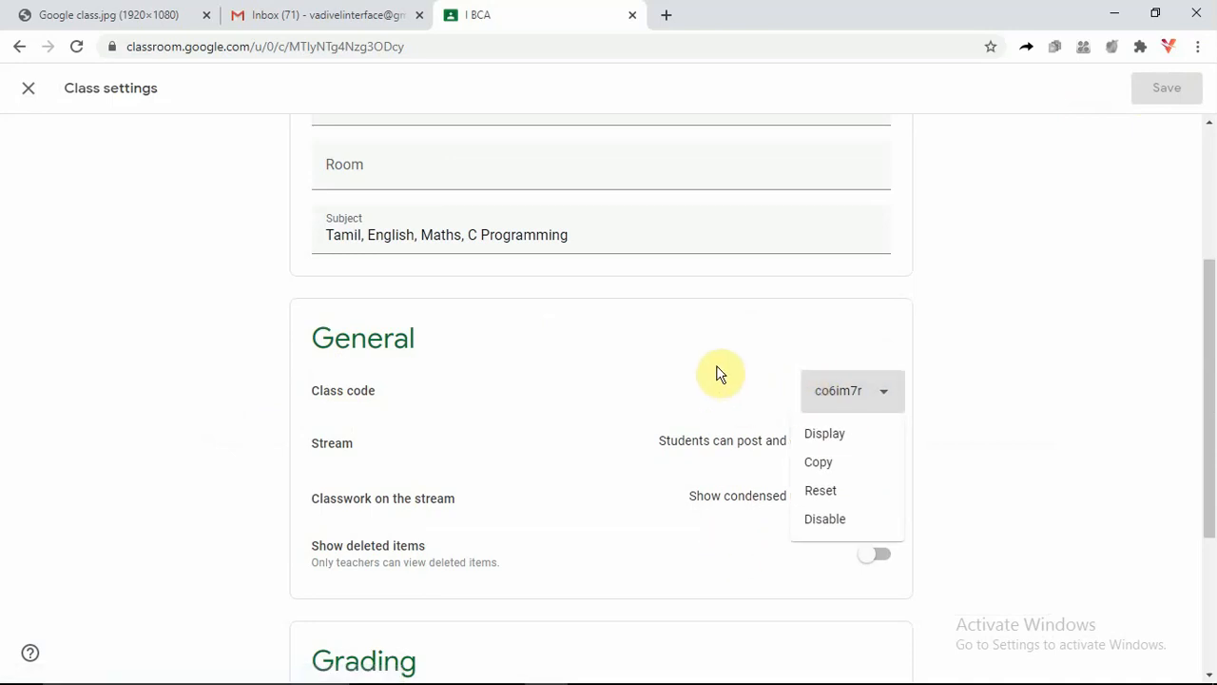
pyautogui.scroll(-2, 573, 405)
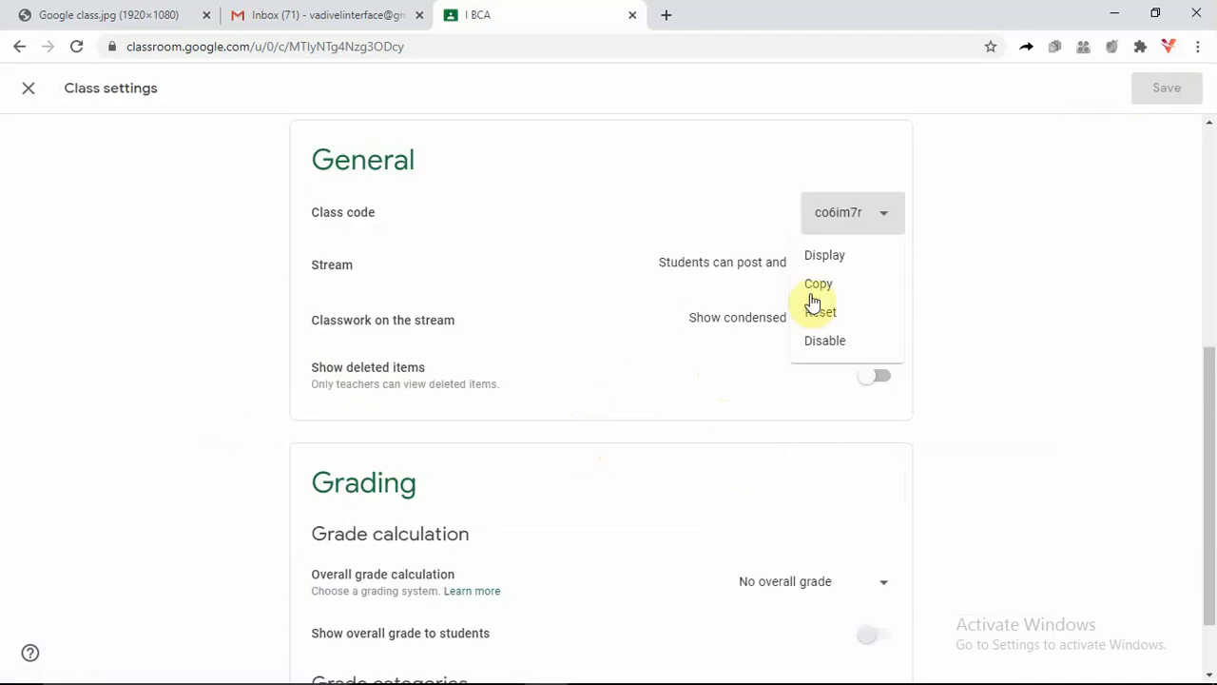
pyautogui.click(187, 297)
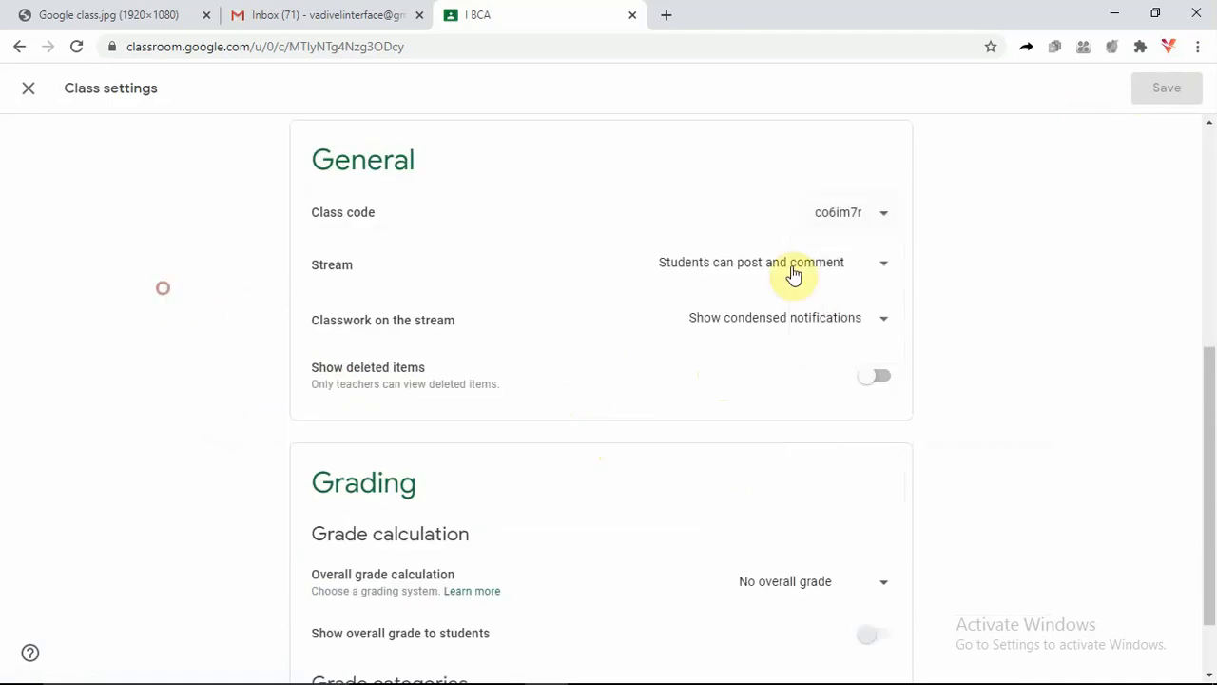
# - Set the stream to "Only teachers can post or comment" and classwork on the stream to "Show attachments and details", leaving deleted items hidden
pyautogui.click(883, 276)
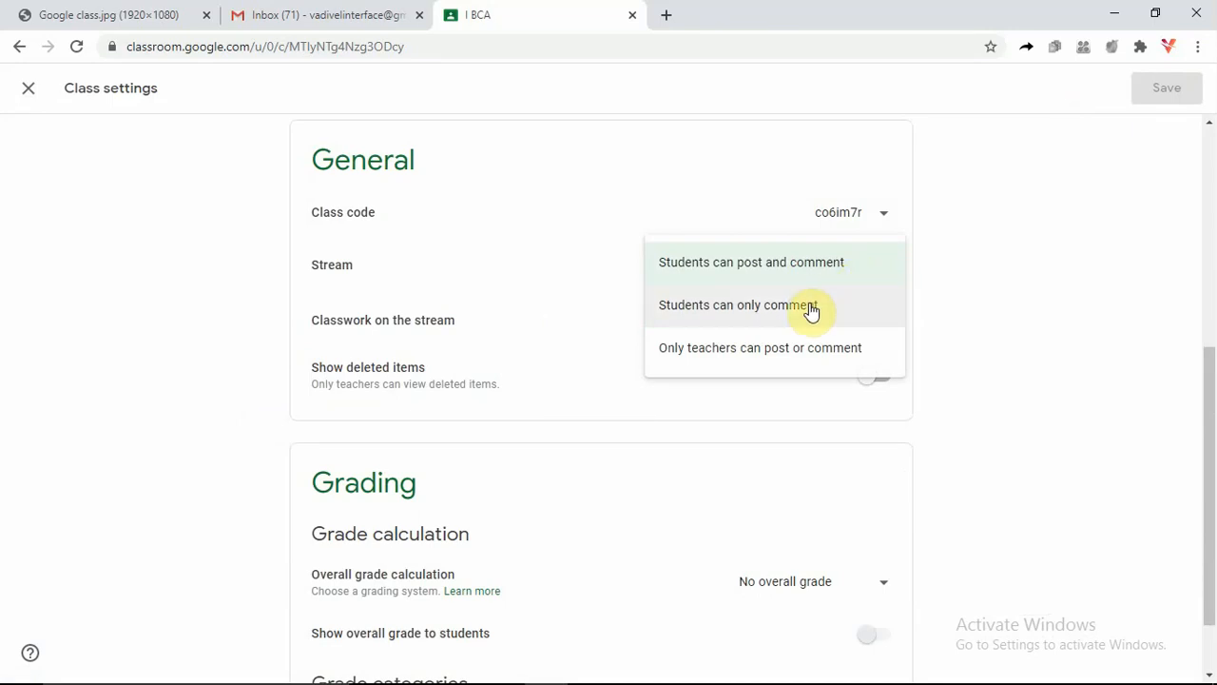
pyautogui.click(722, 349)
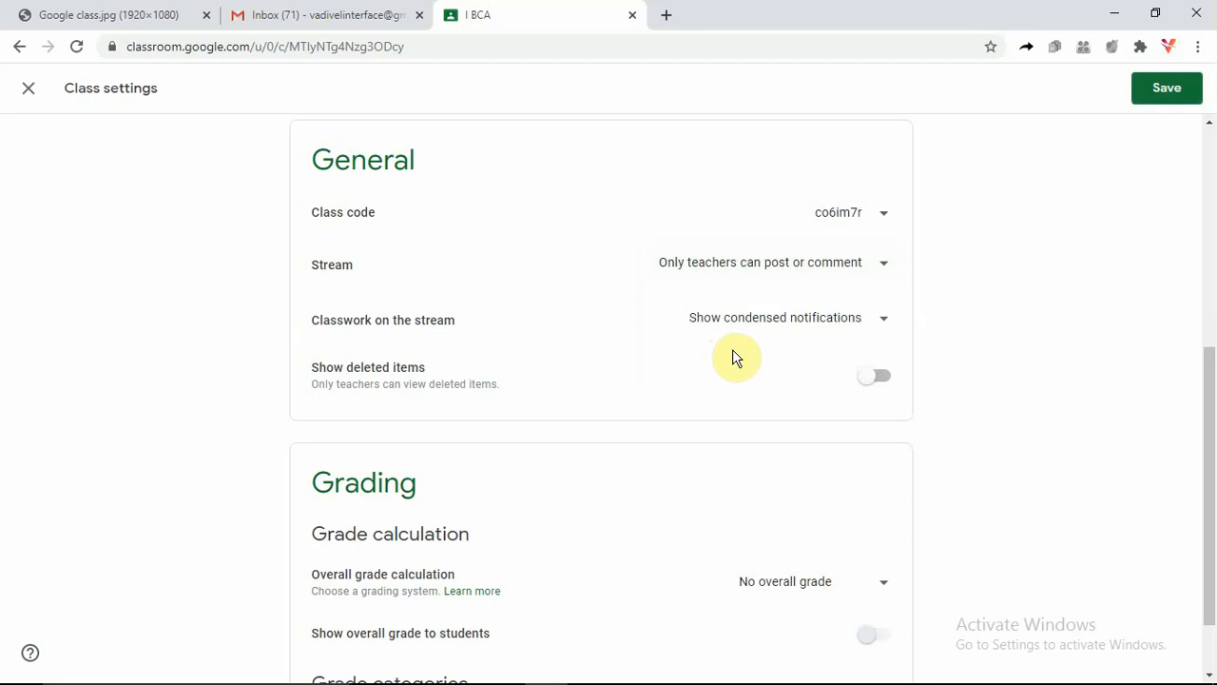
pyautogui.click(878, 318)
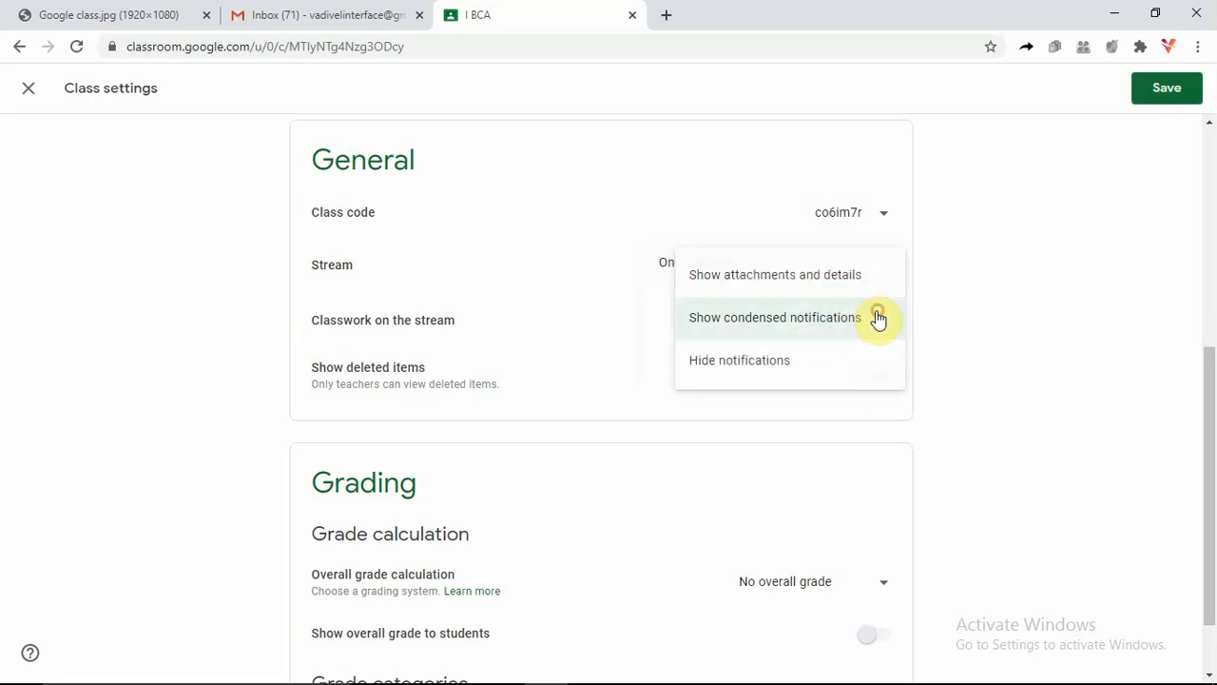
pyautogui.click(778, 283)
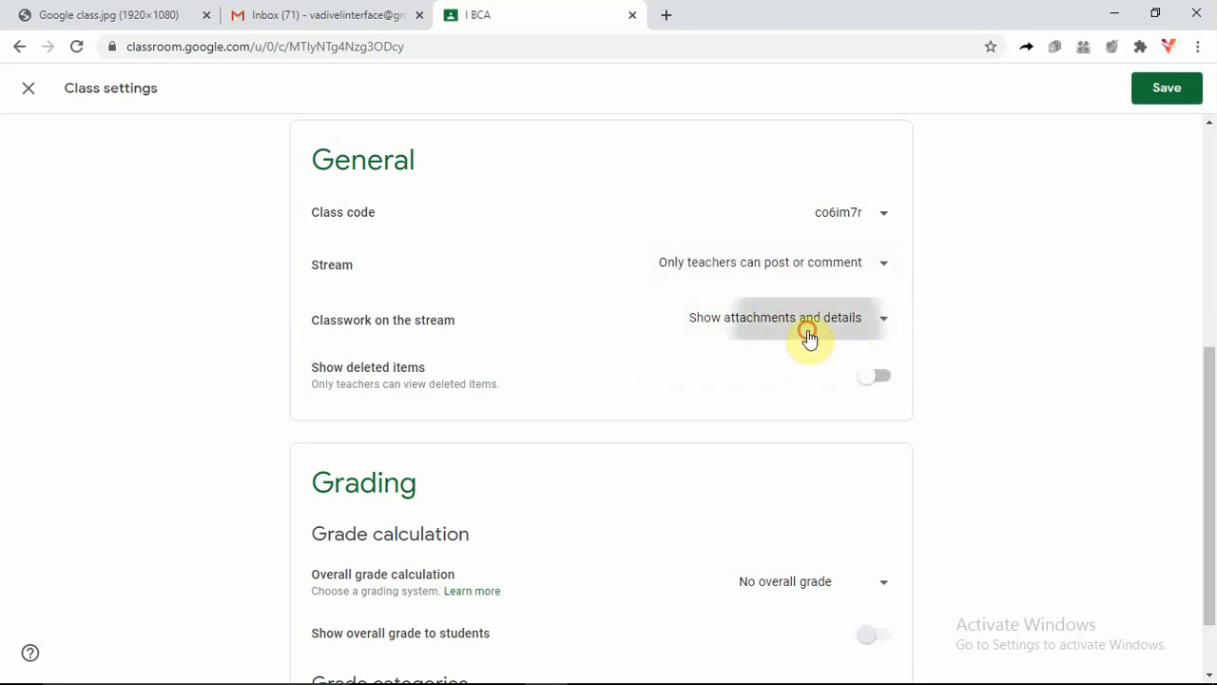
pyautogui.click(808, 337)
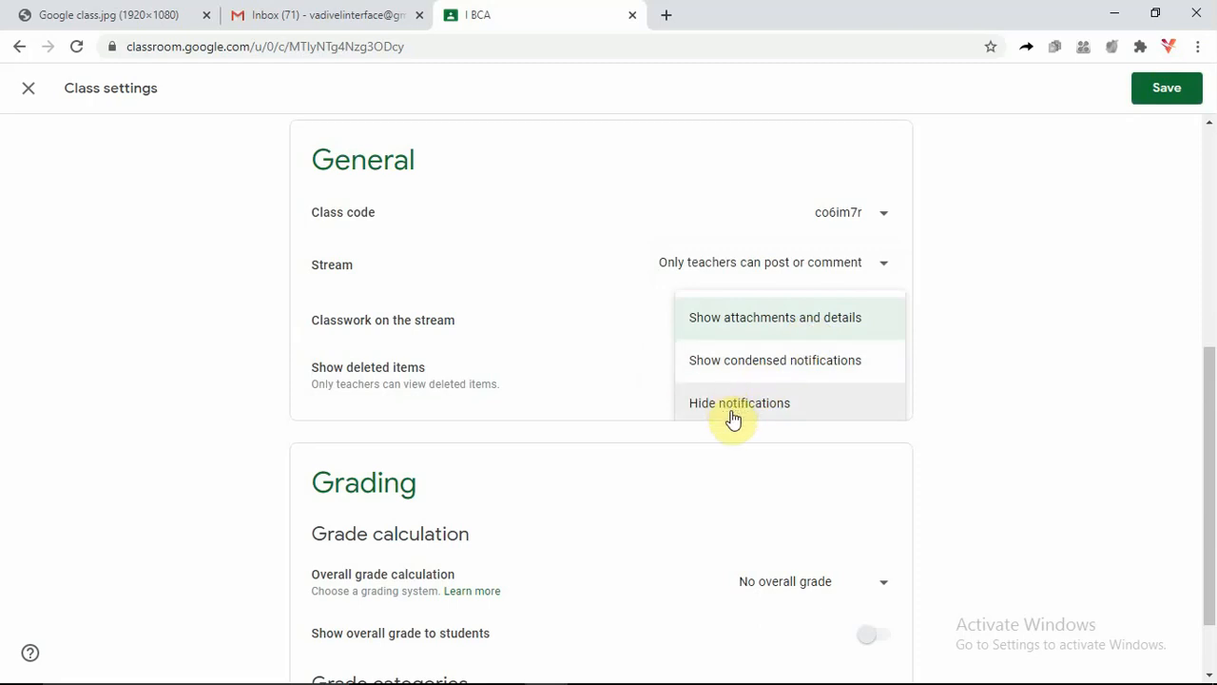
pyautogui.click(761, 328)
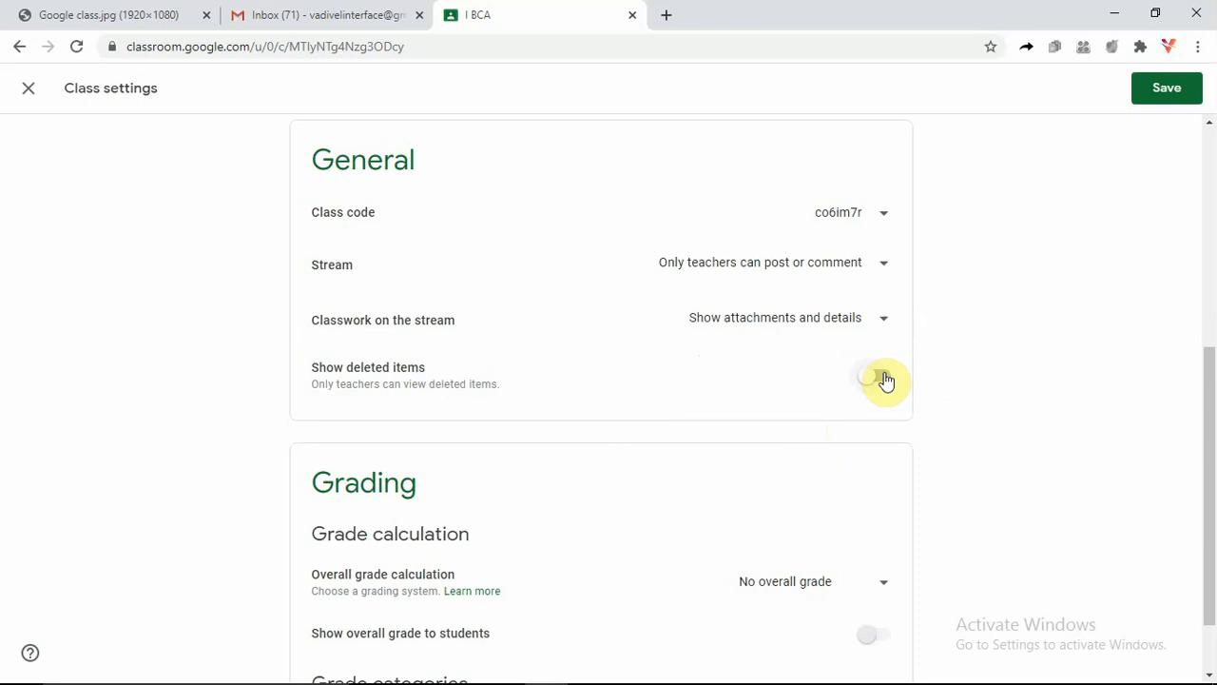
pyautogui.click(883, 378)
pyautogui.click(862, 386)
# - Set the overall grade calculation to "Total points", leaving the overall grade hidden from students
pyautogui.scroll(-2, 849, 478)
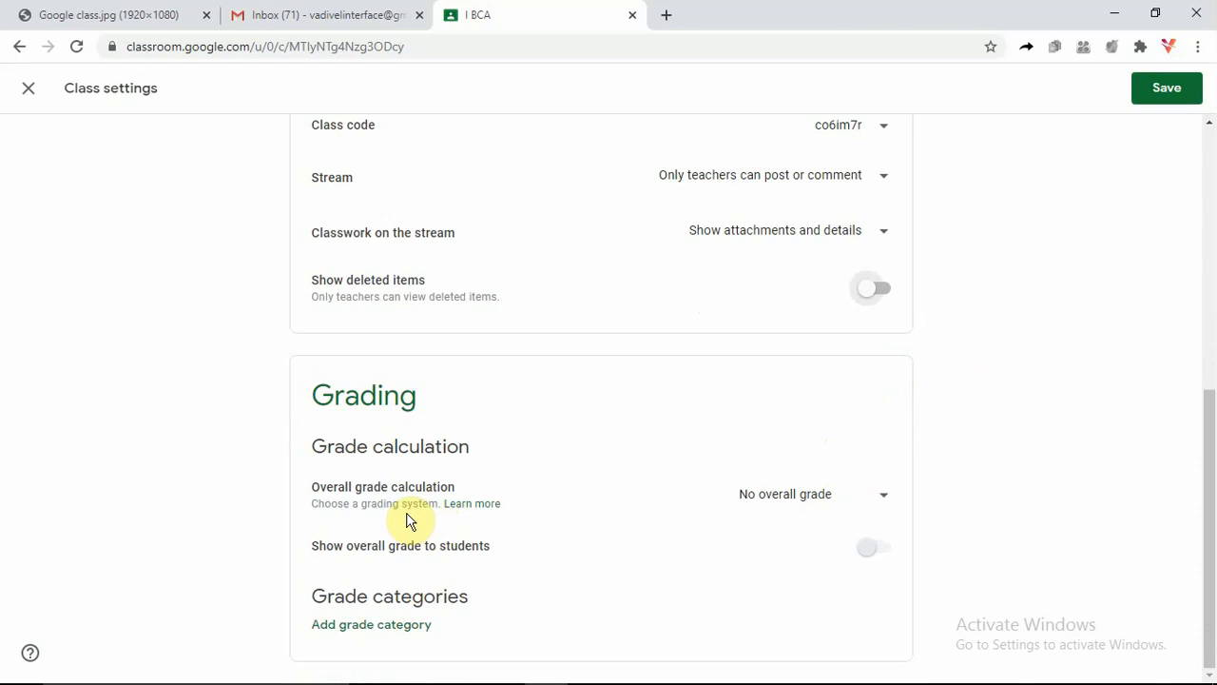
pyautogui.click(863, 514)
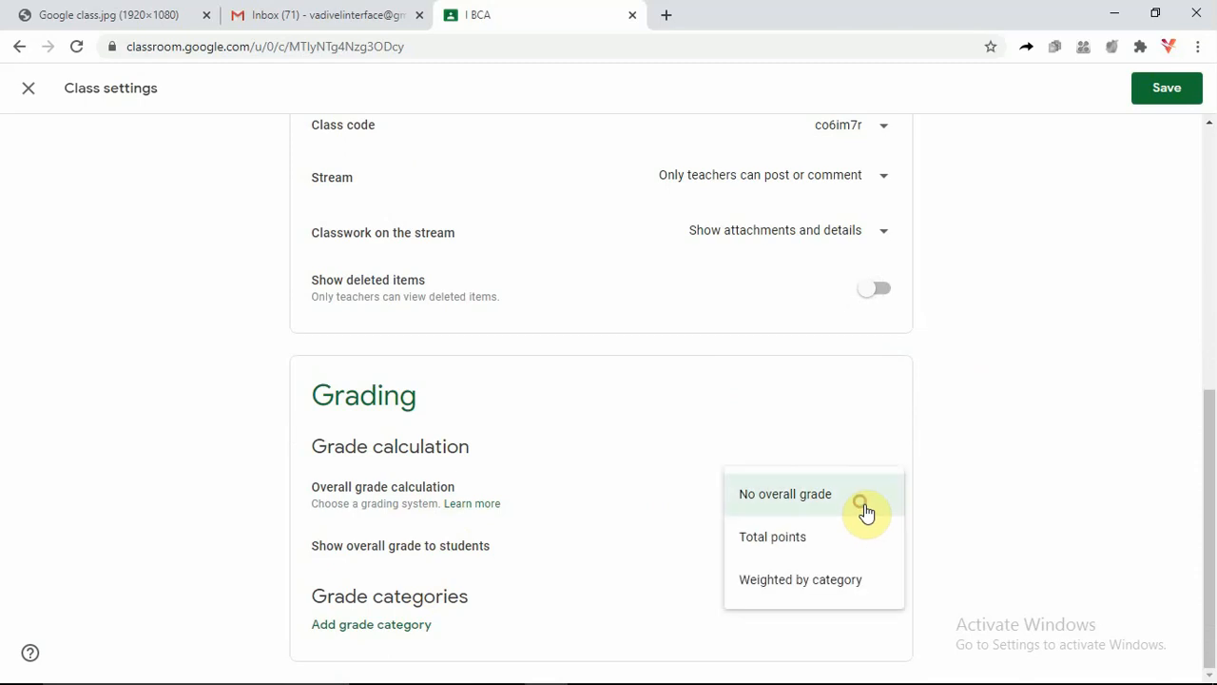
pyautogui.click(790, 547)
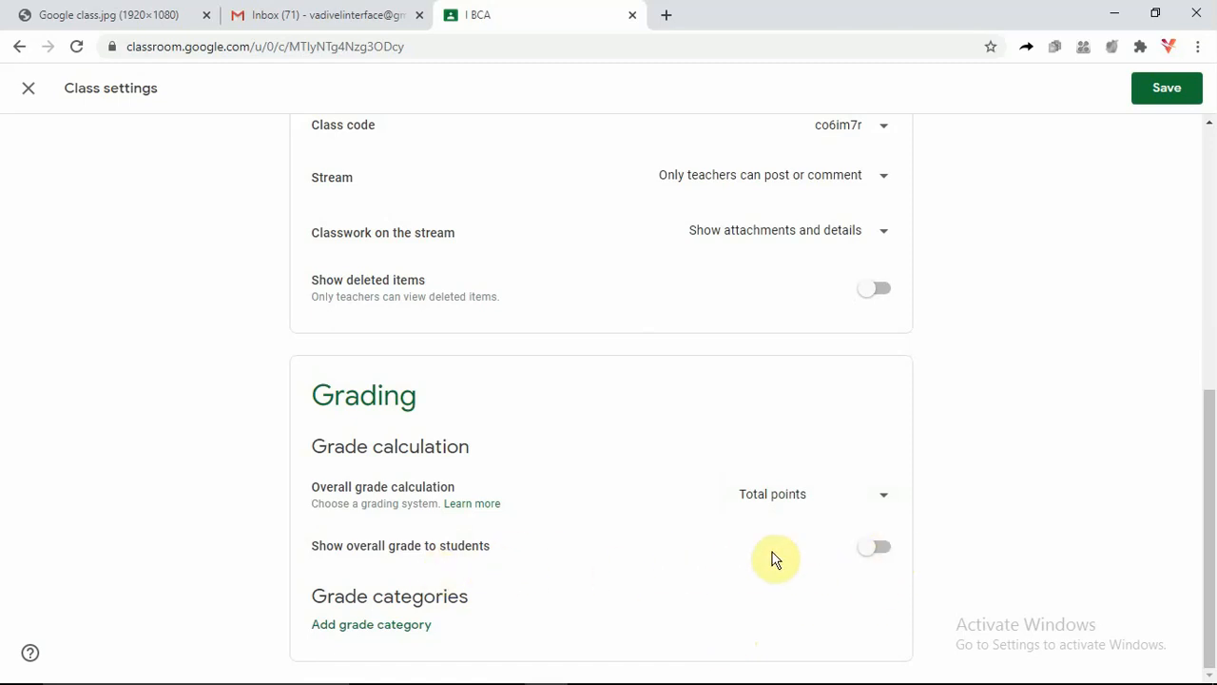
pyautogui.click(875, 549)
pyautogui.click(869, 552)
# - Add a grade category named "50" with the default 100 points and save the class settings
pyautogui.click(389, 624)
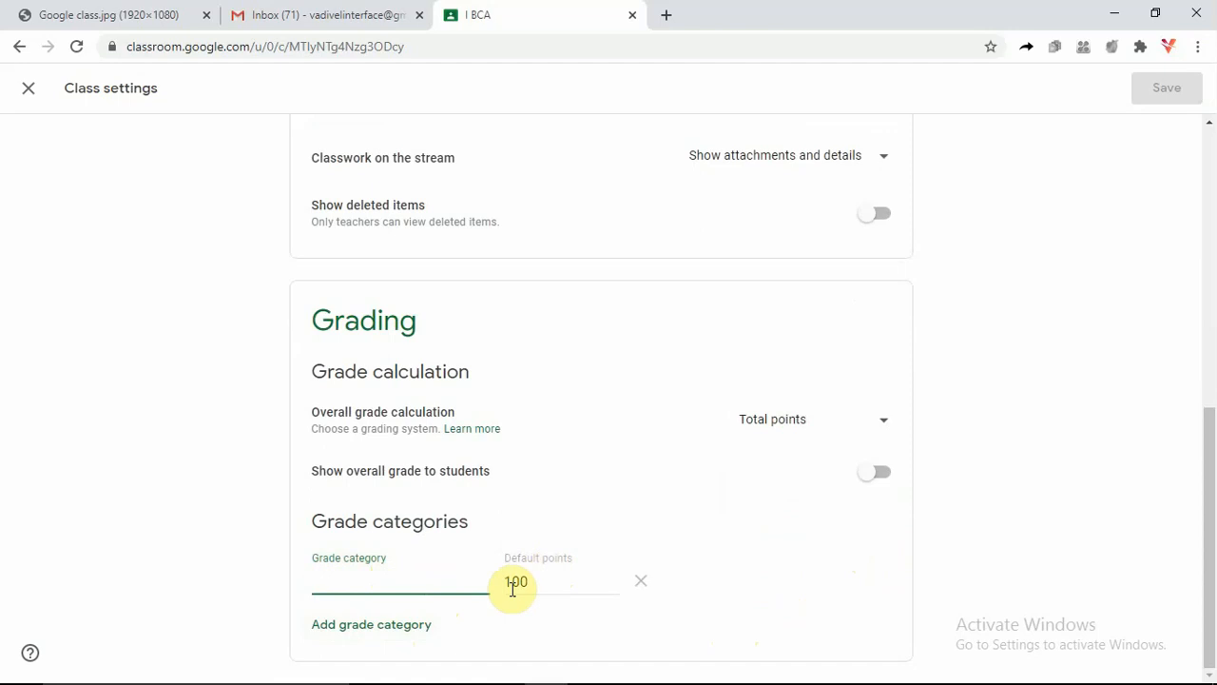
pyautogui.write('50')
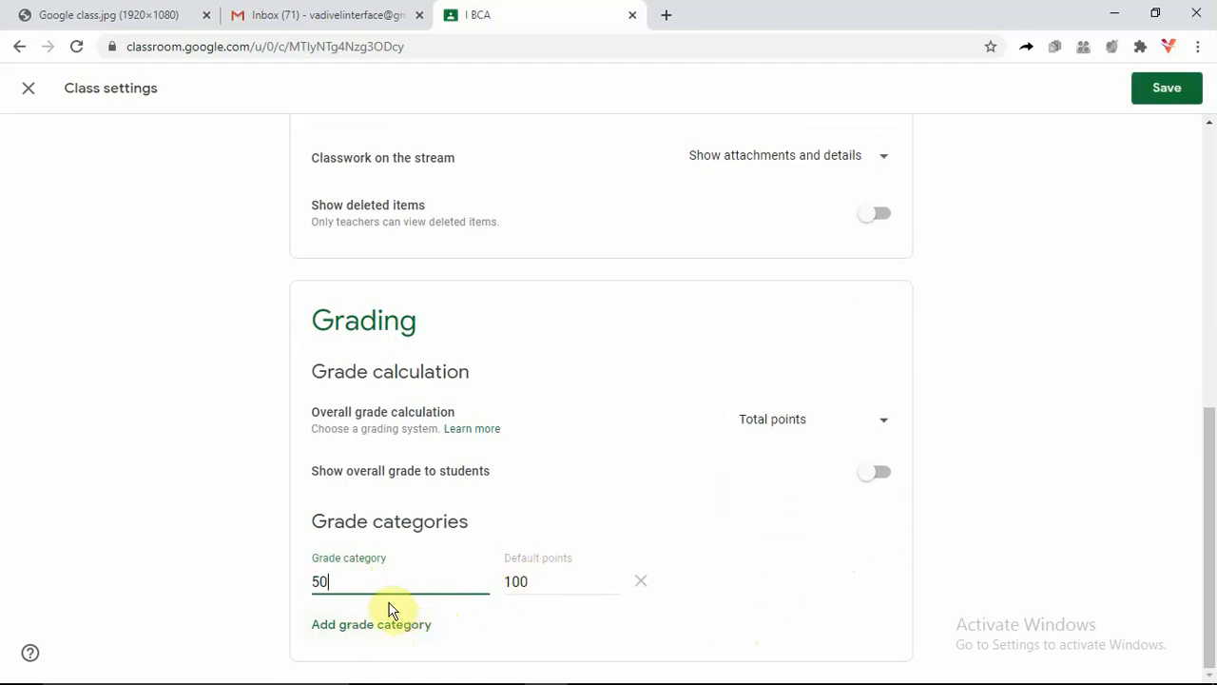
pyautogui.click(727, 633)
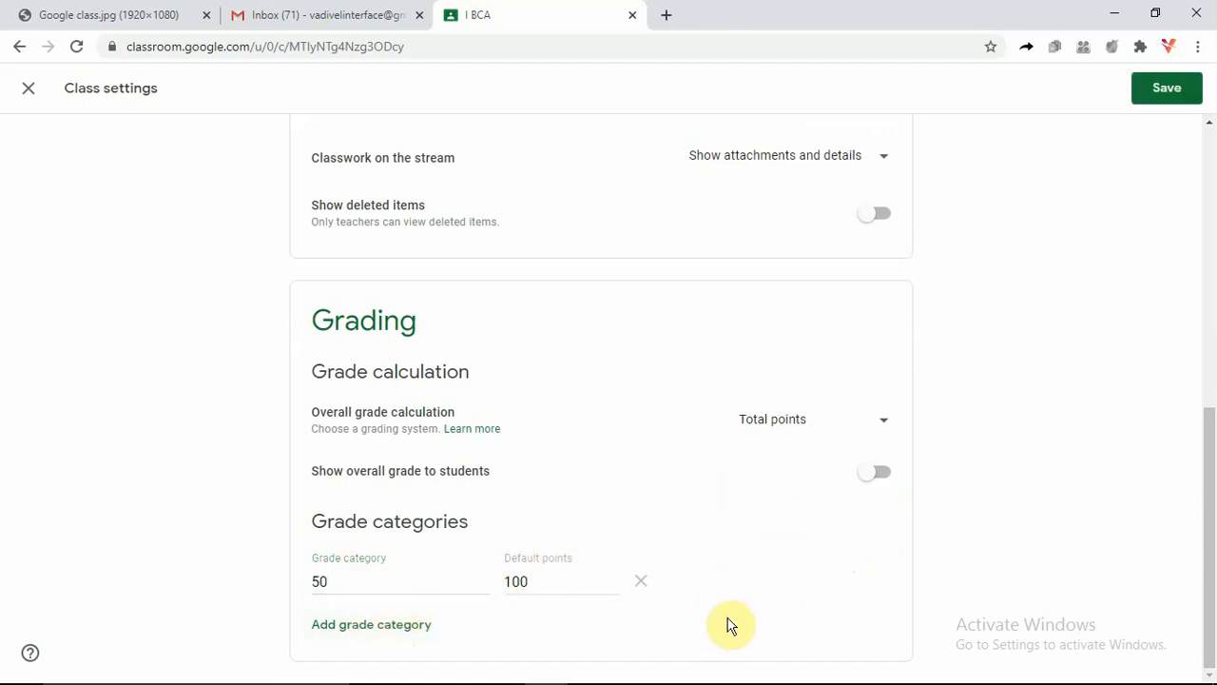
pyautogui.scroll(1, 730, 623)
pyautogui.scroll(-1, 732, 619)
pyautogui.scroll(10, 761, 333)
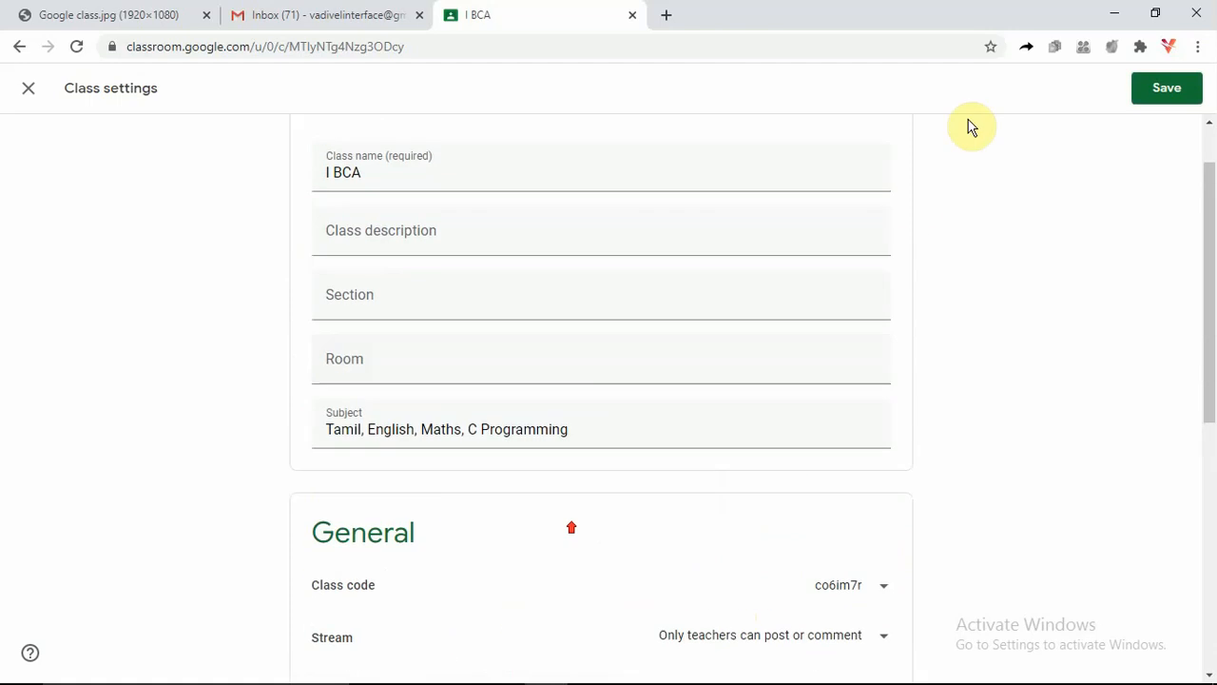
pyautogui.click(1157, 95)
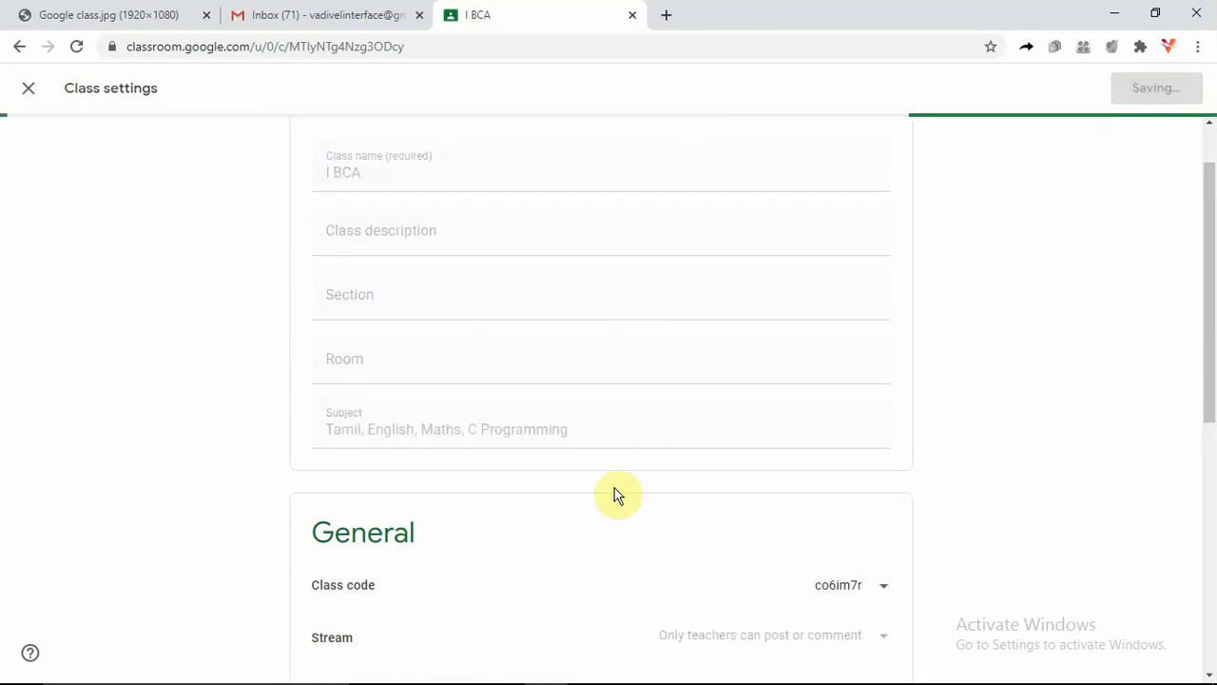
pyautogui.moveTo(319, 671)
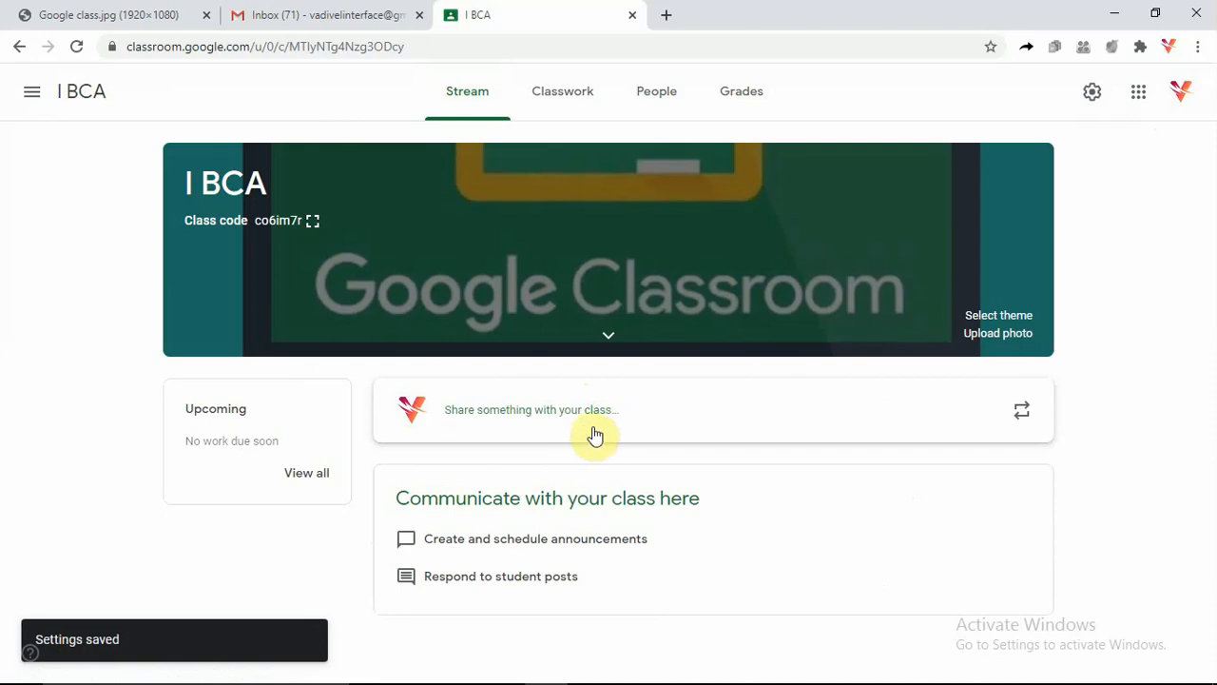
pyautogui.click(655, 418)
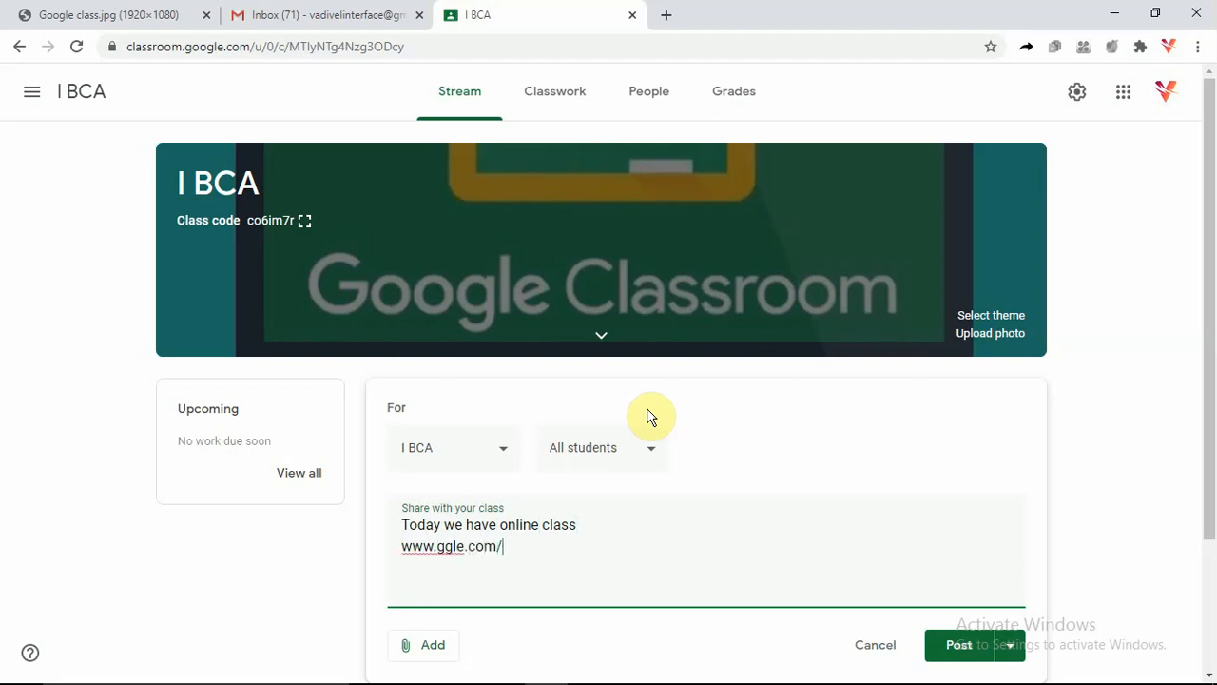
pyautogui.scroll(-2, 666, 466)
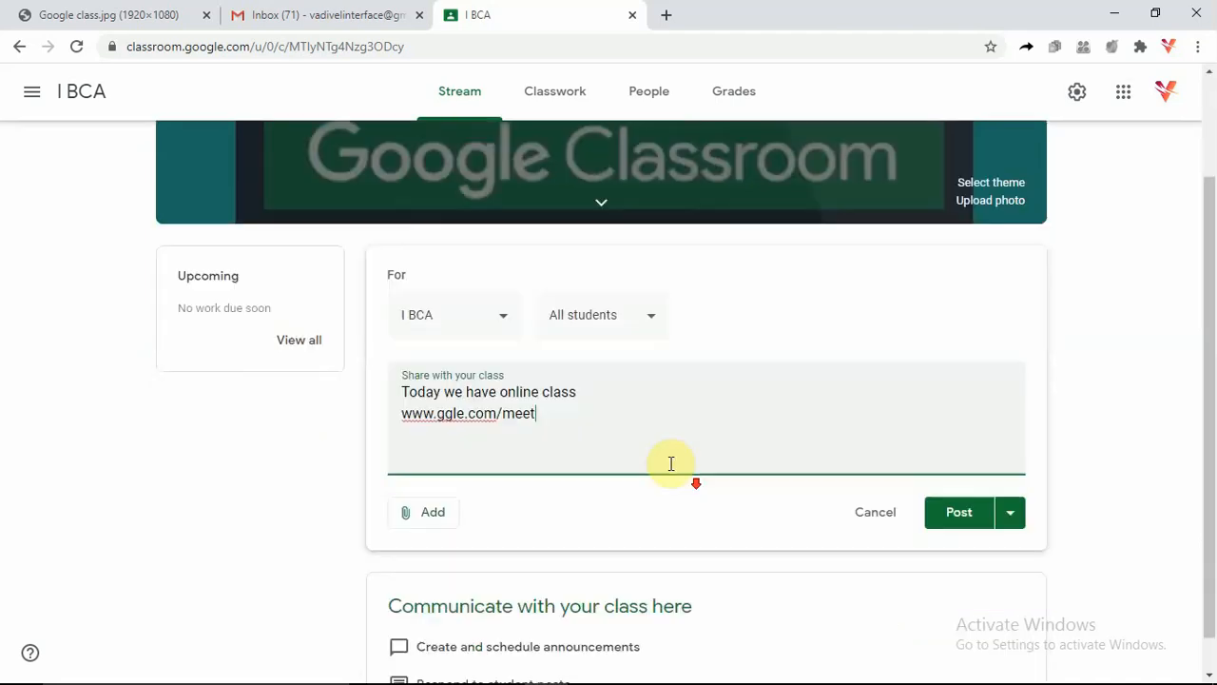
pyautogui.click(953, 476)
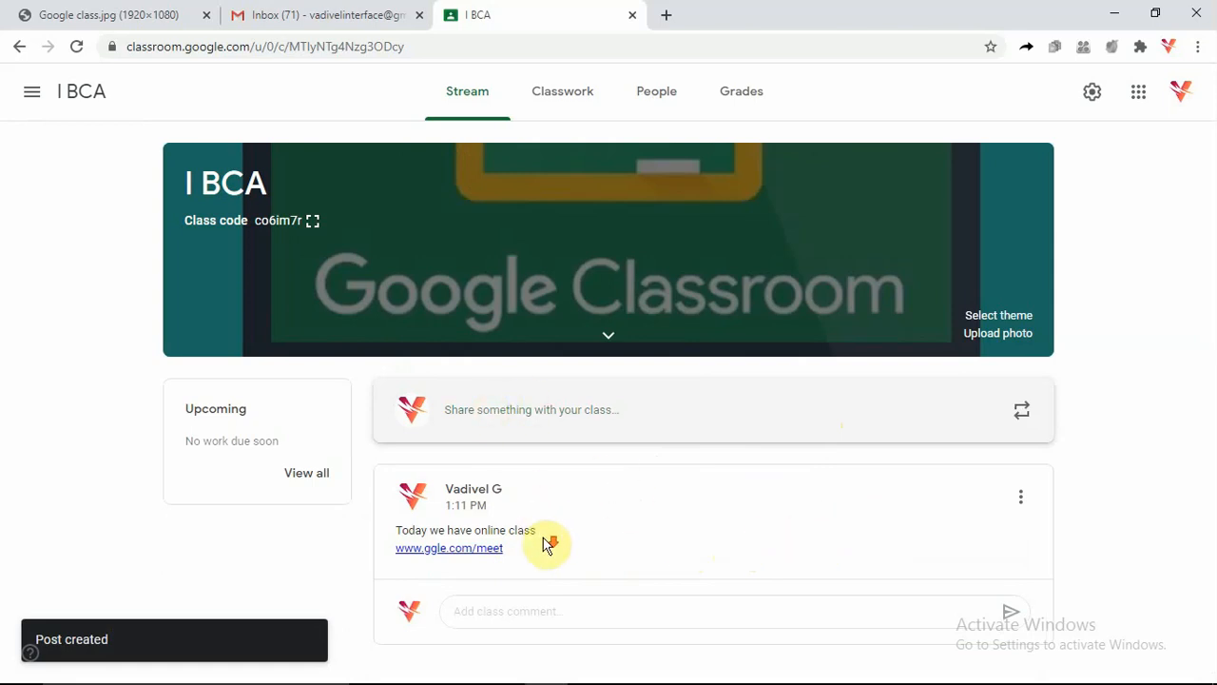
# - Open the posted announcement for editing, view its attachment options, and save it without changes
pyautogui.click(1021, 497)
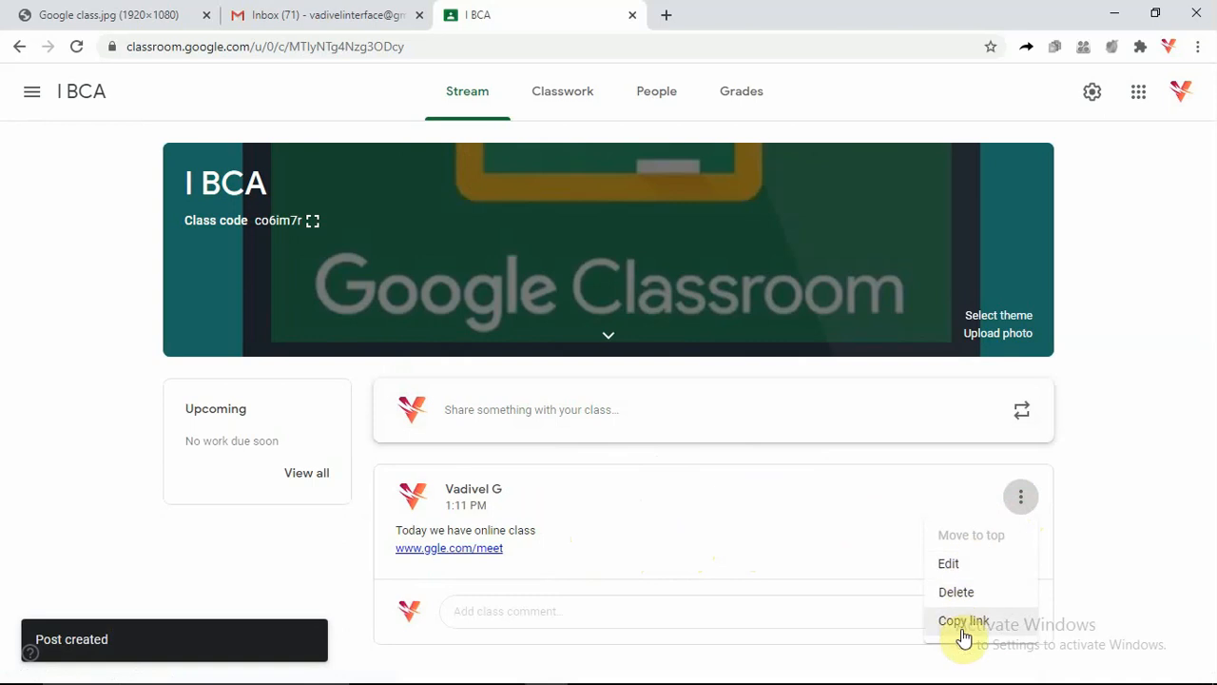
pyautogui.click(952, 565)
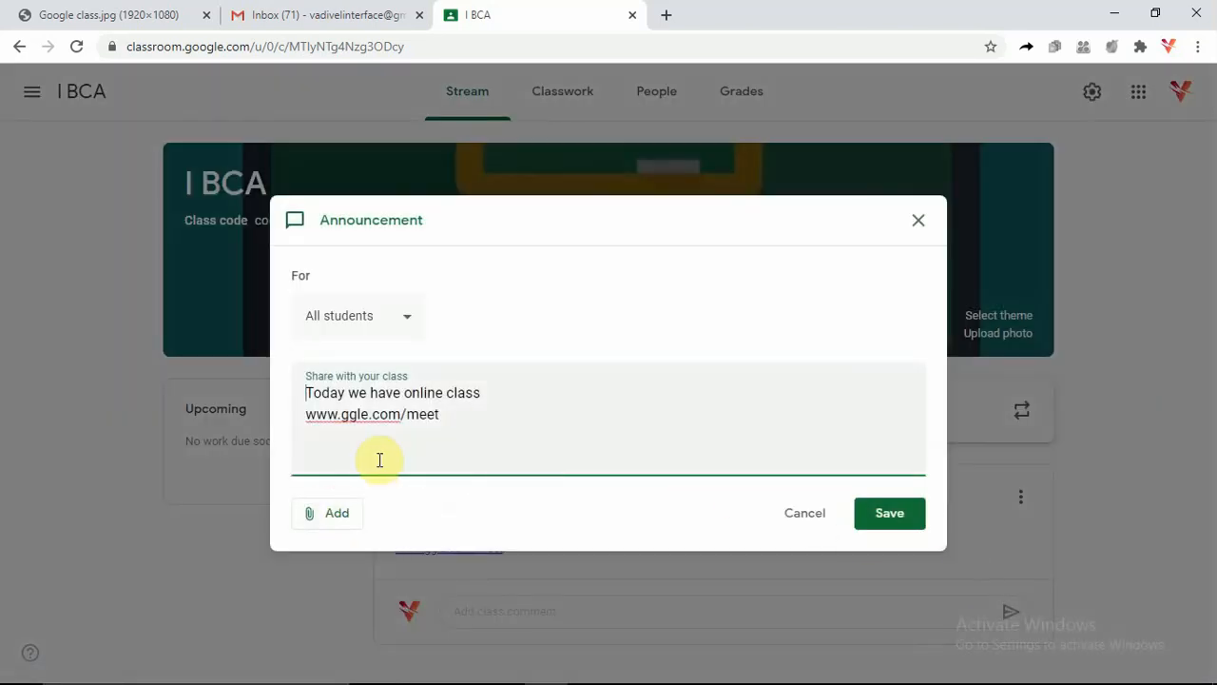
pyautogui.click(330, 517)
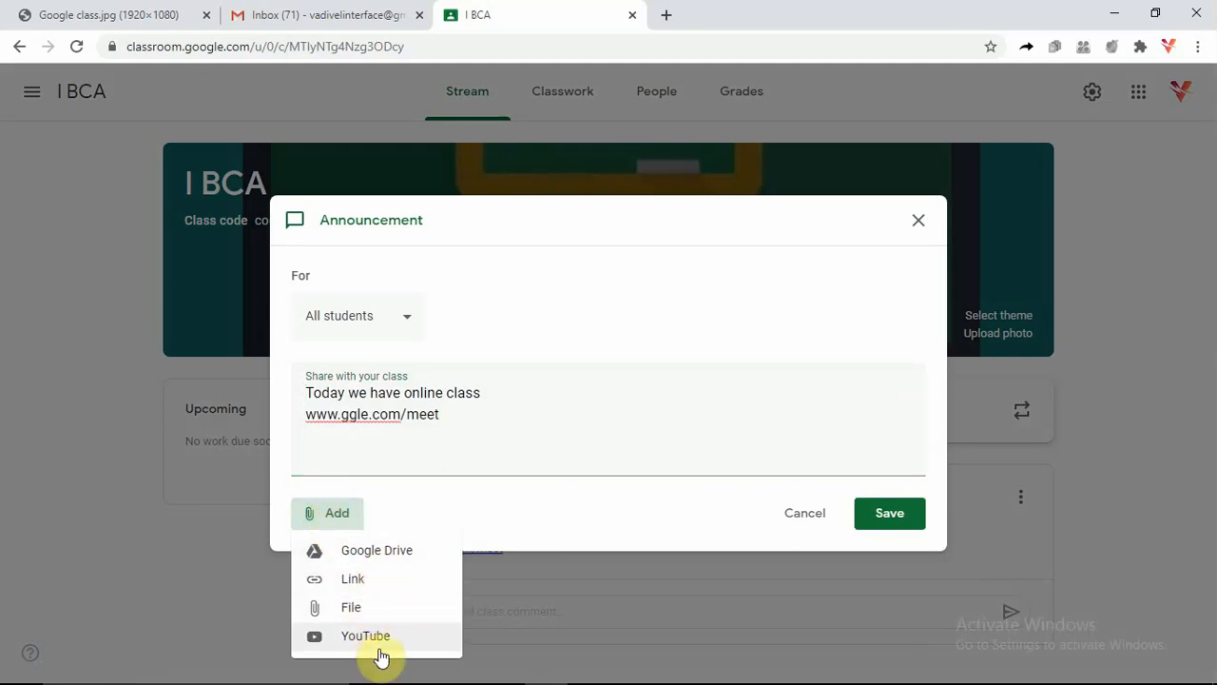
pyautogui.click(883, 536)
pyautogui.click(862, 531)
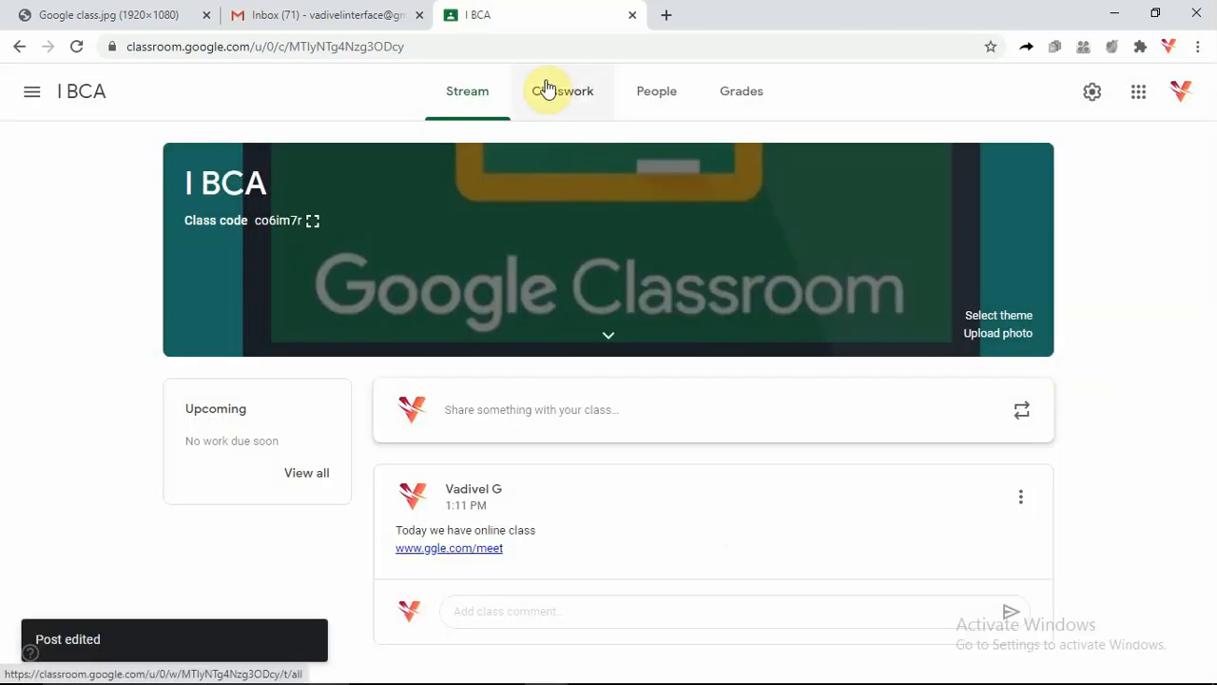
# - Look through the class's Classwork, People and Grades pages
pyautogui.click(545, 87)
pyautogui.click(665, 107)
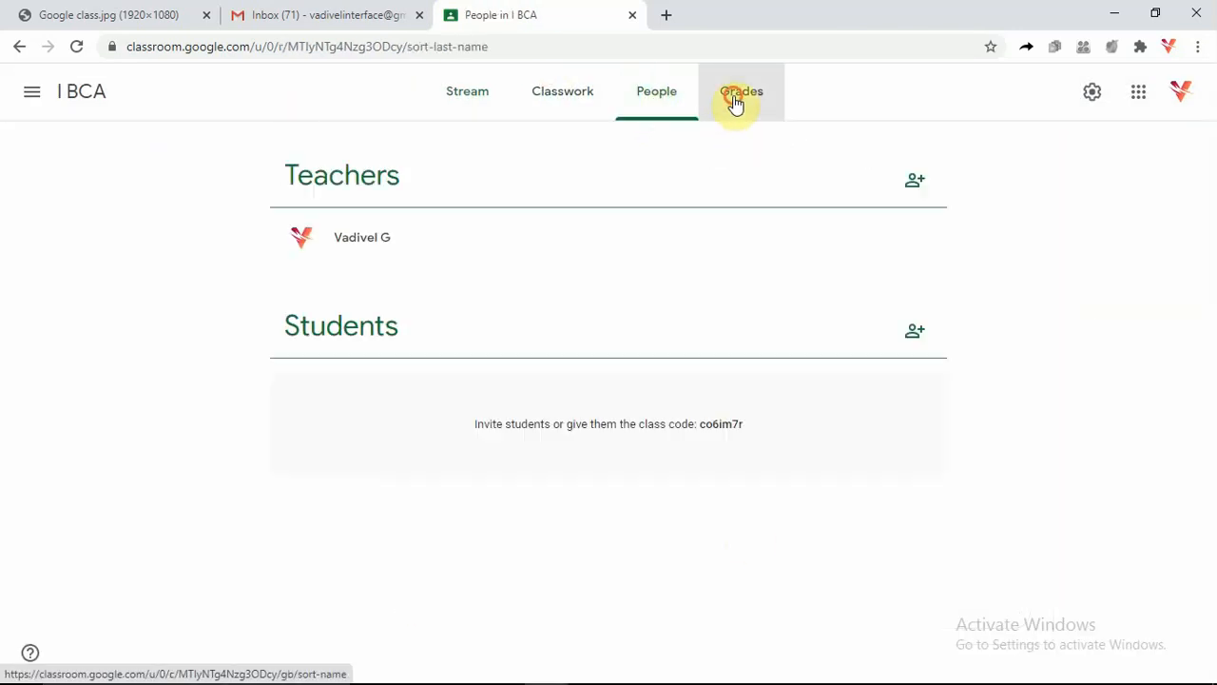
pyautogui.click(737, 103)
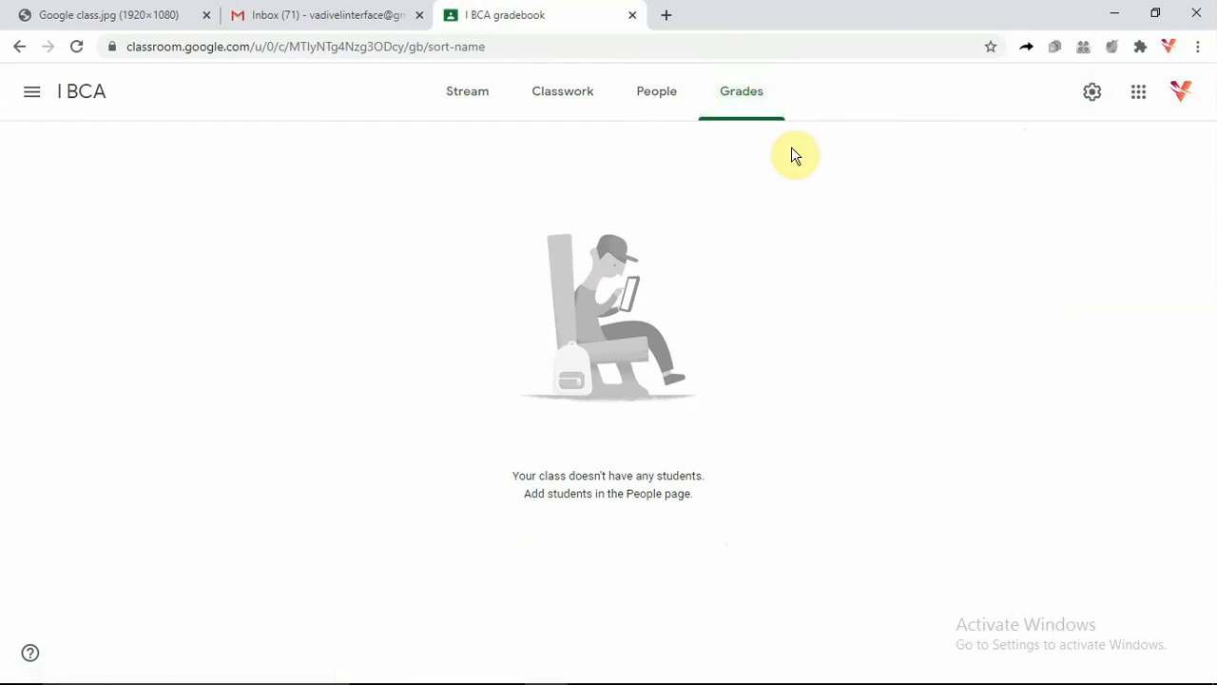
# - Return to the People page, view the student invitation form, and cancel it
pyautogui.click(653, 99)
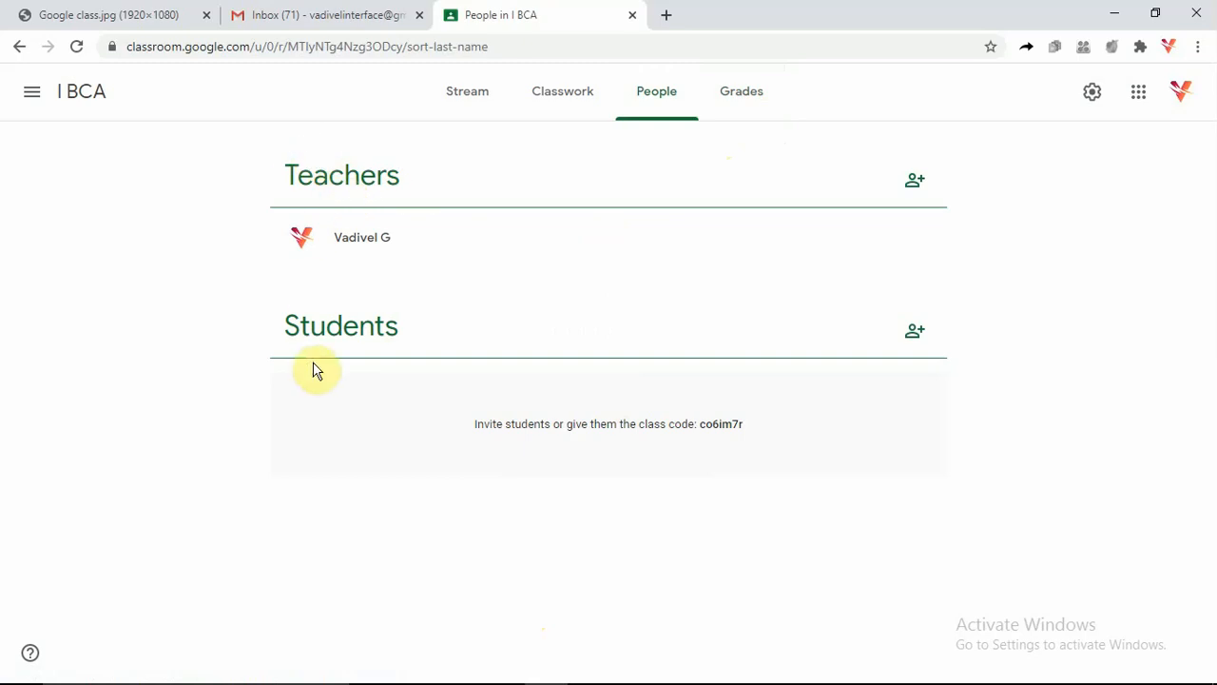
pyautogui.click(913, 337)
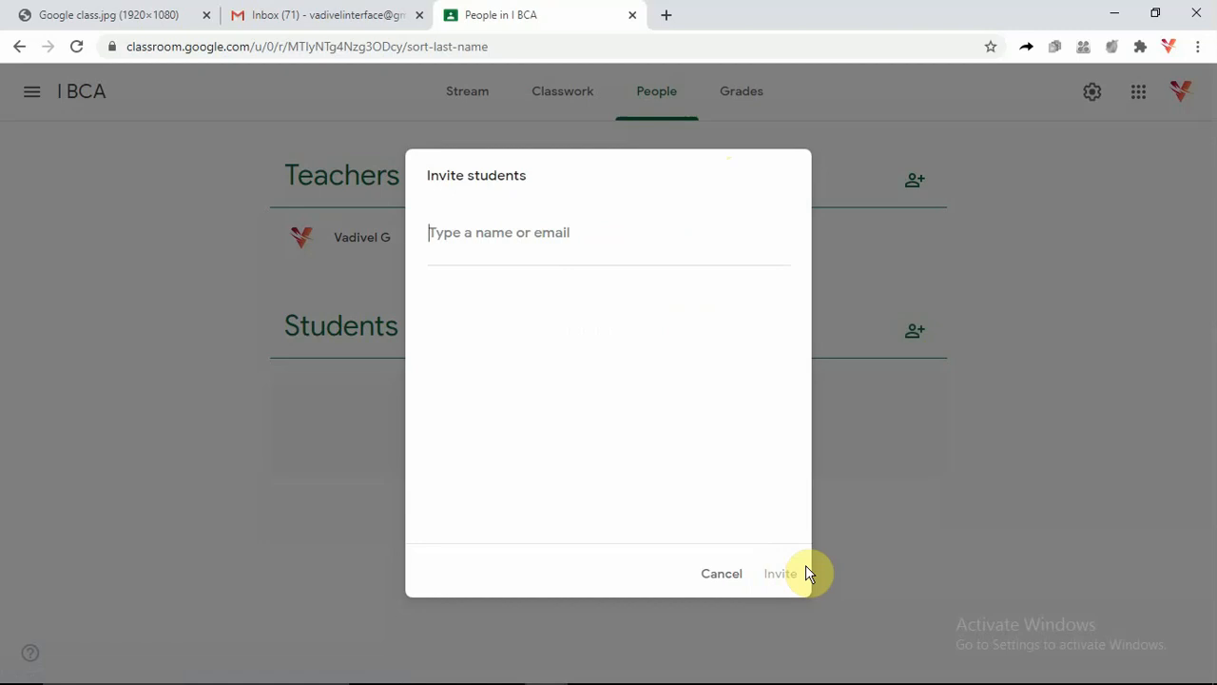
pyautogui.click(719, 575)
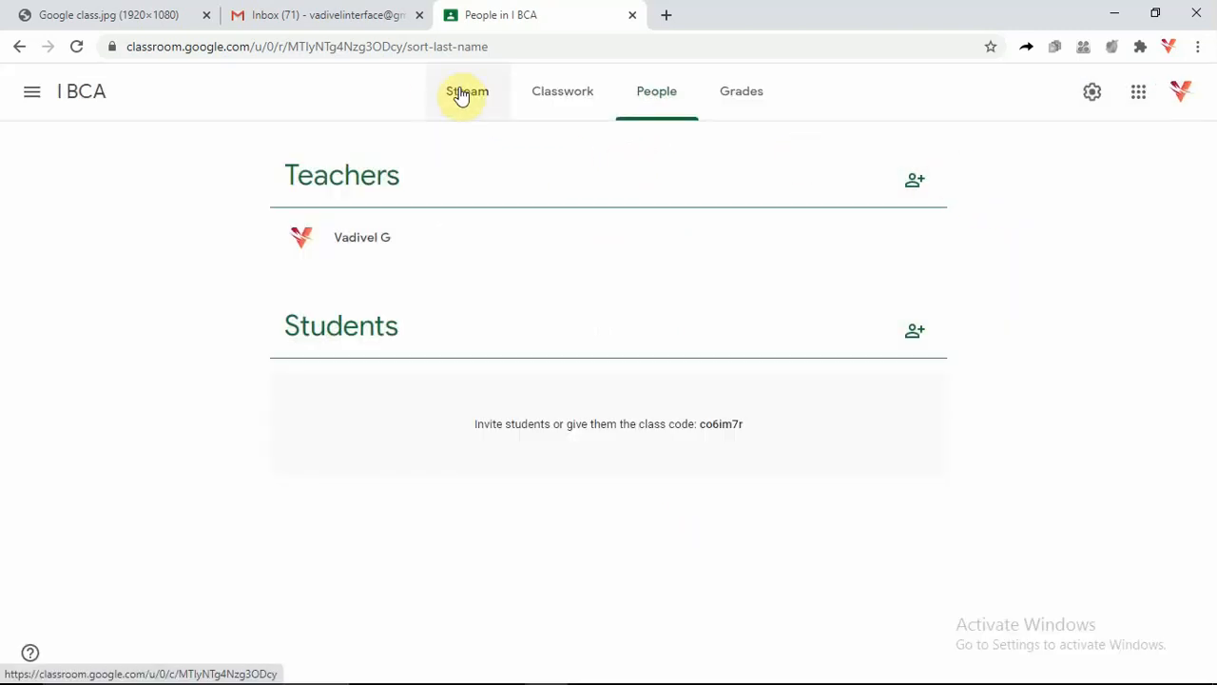
# - Search for a teacher by name in the teacher invitation form, clear the entry, and cancel the invitation
pyautogui.click(916, 186)
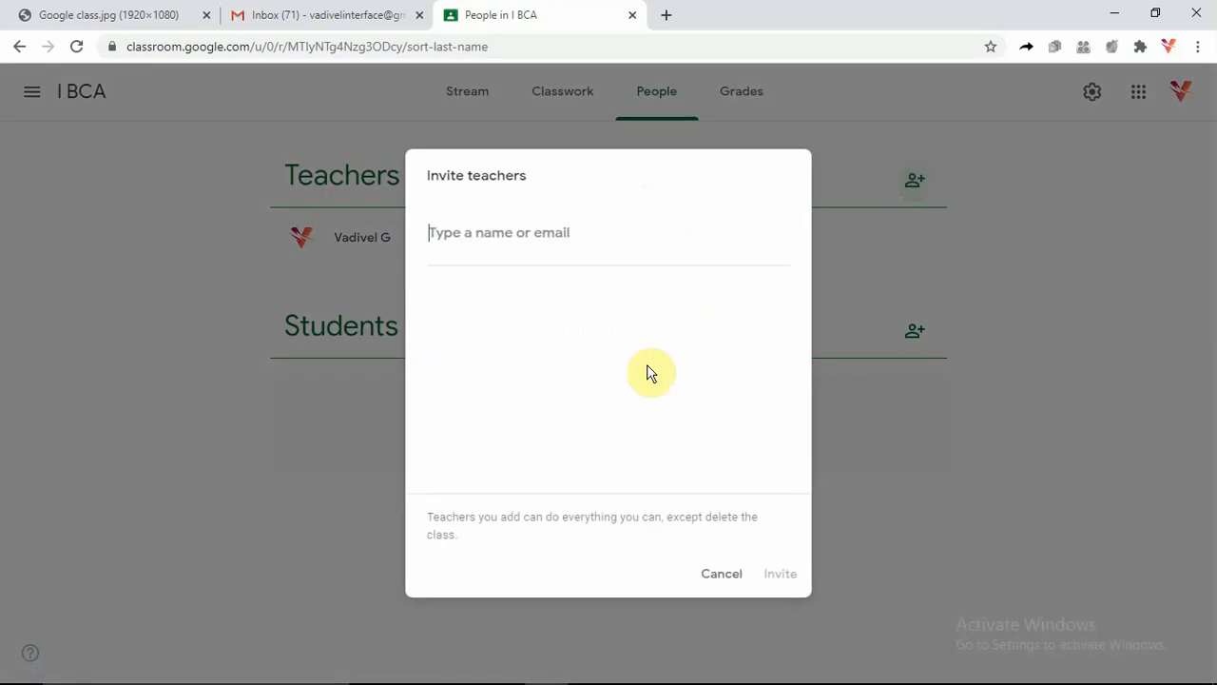
pyautogui.click(492, 238)
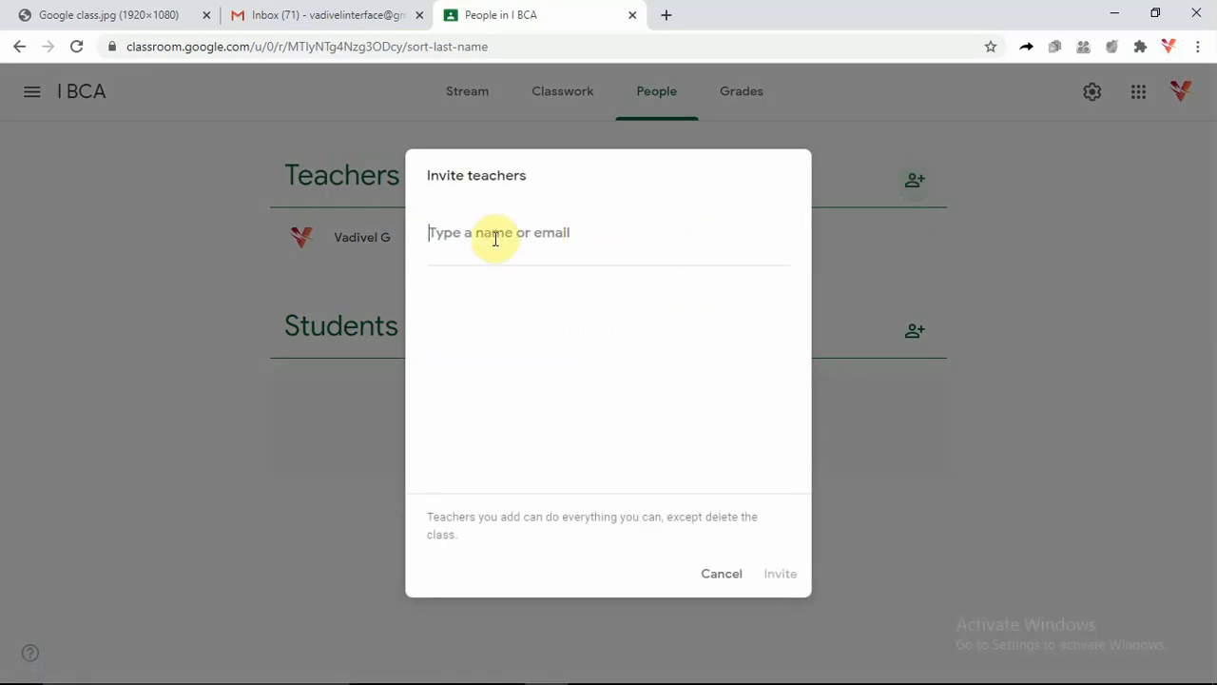
pyautogui.write('vadi')
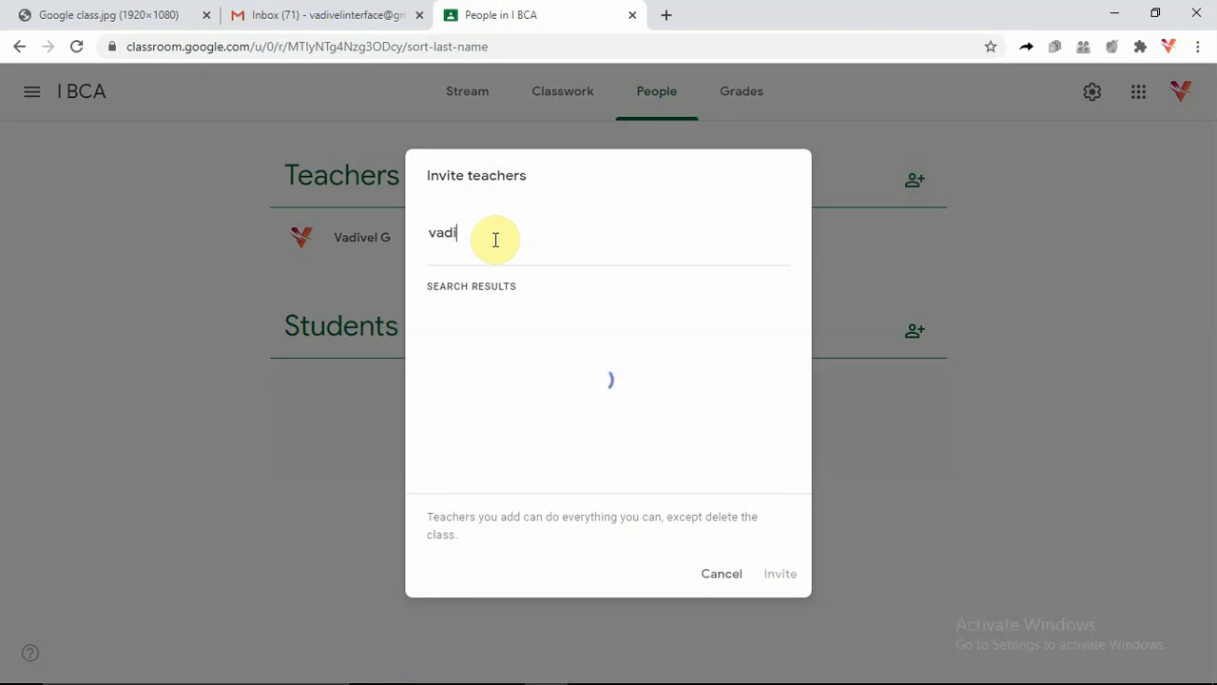
pyautogui.write('vel')
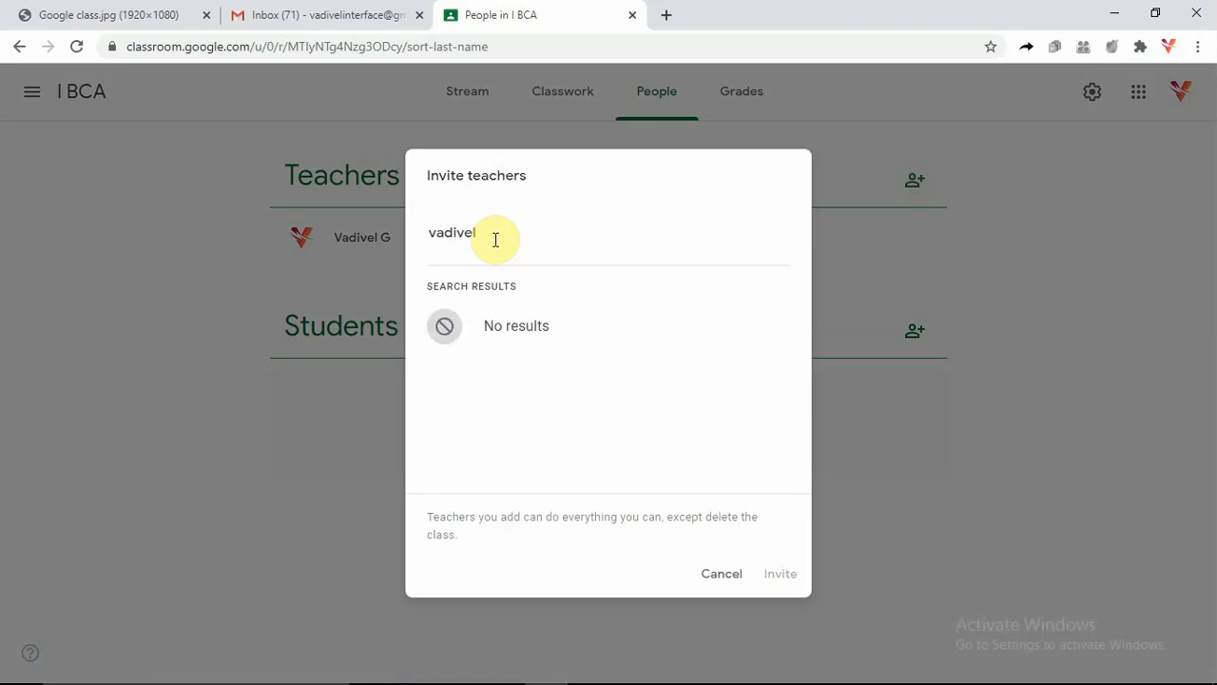
pyautogui.write('.p')
pyautogui.press('BackSpace')
pyautogui.press('BackSpace')
pyautogui.press('BackSpace')
pyautogui.press('BackSpace')
pyautogui.press('BackSpace')
pyautogui.press('BackSpace')
pyautogui.press('BackSpace')
pyautogui.press('BackSpace')
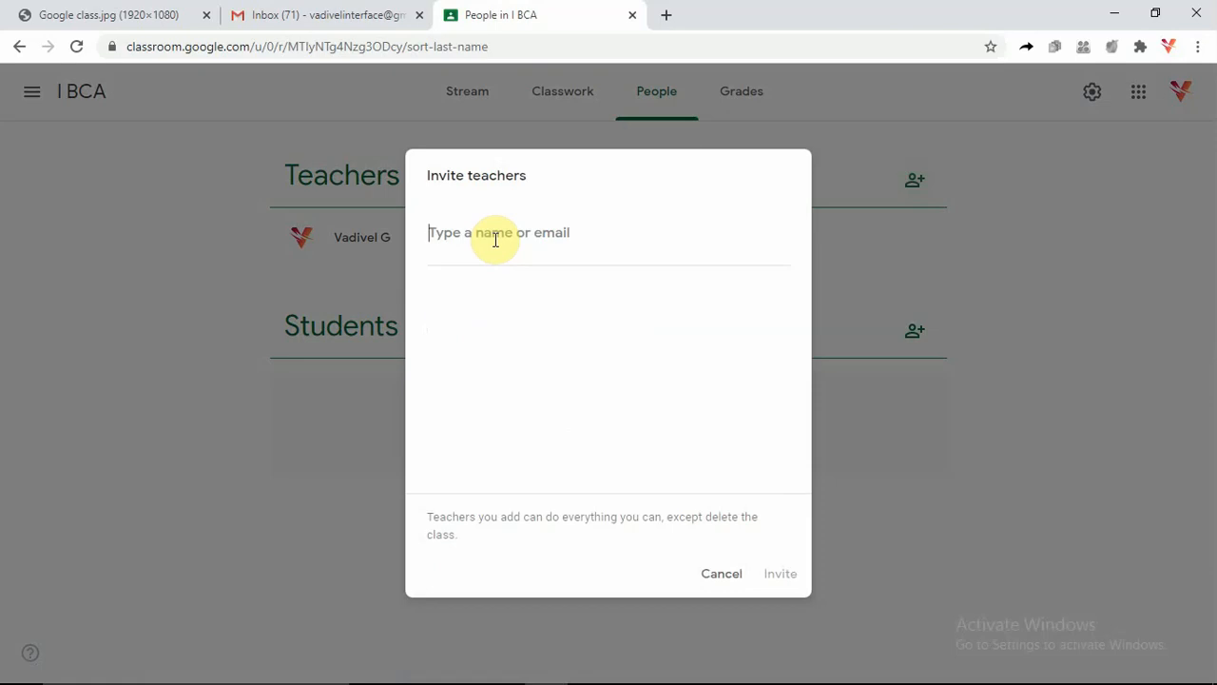
pyautogui.click(731, 576)
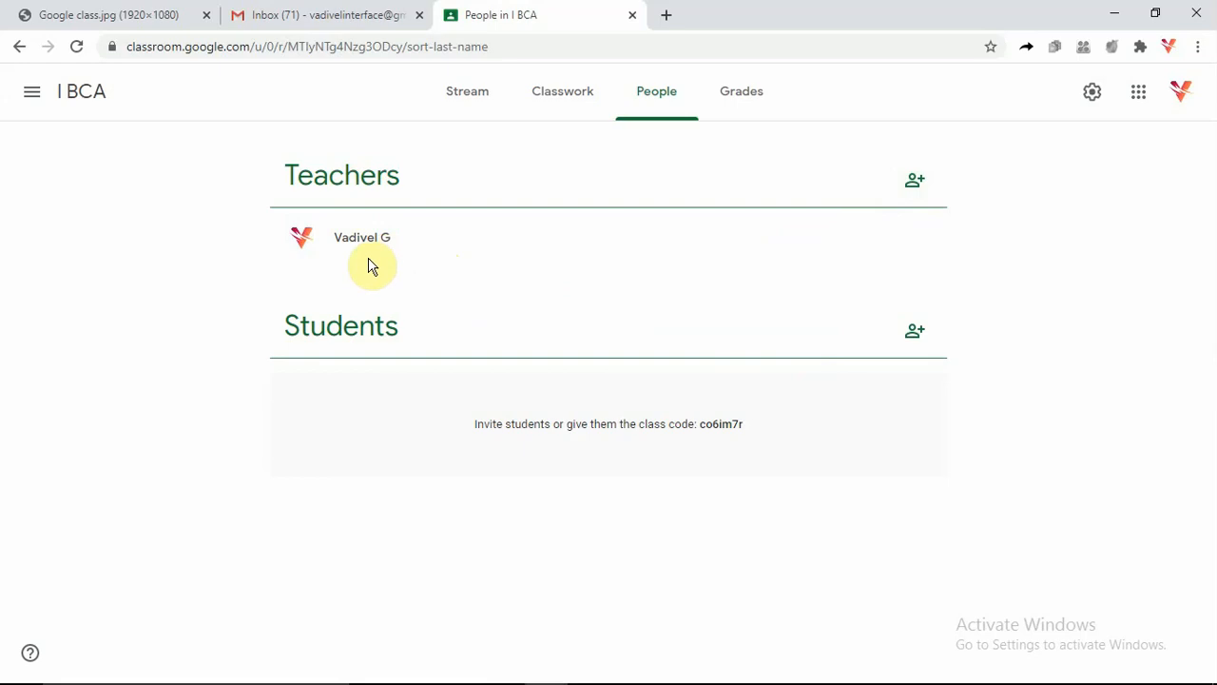
# - Examine the class Drive folder from the Classwork page, browse the Classroom and III BCA folders, and return to Classwork
pyautogui.click(562, 106)
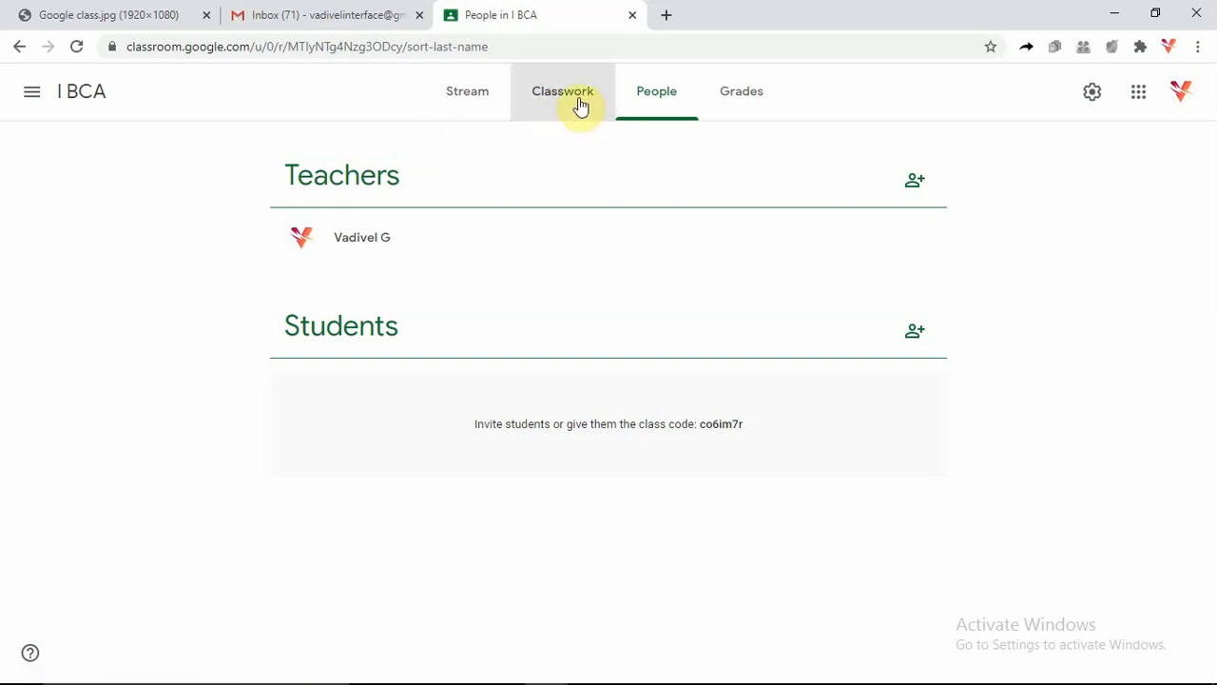
pyautogui.click(571, 111)
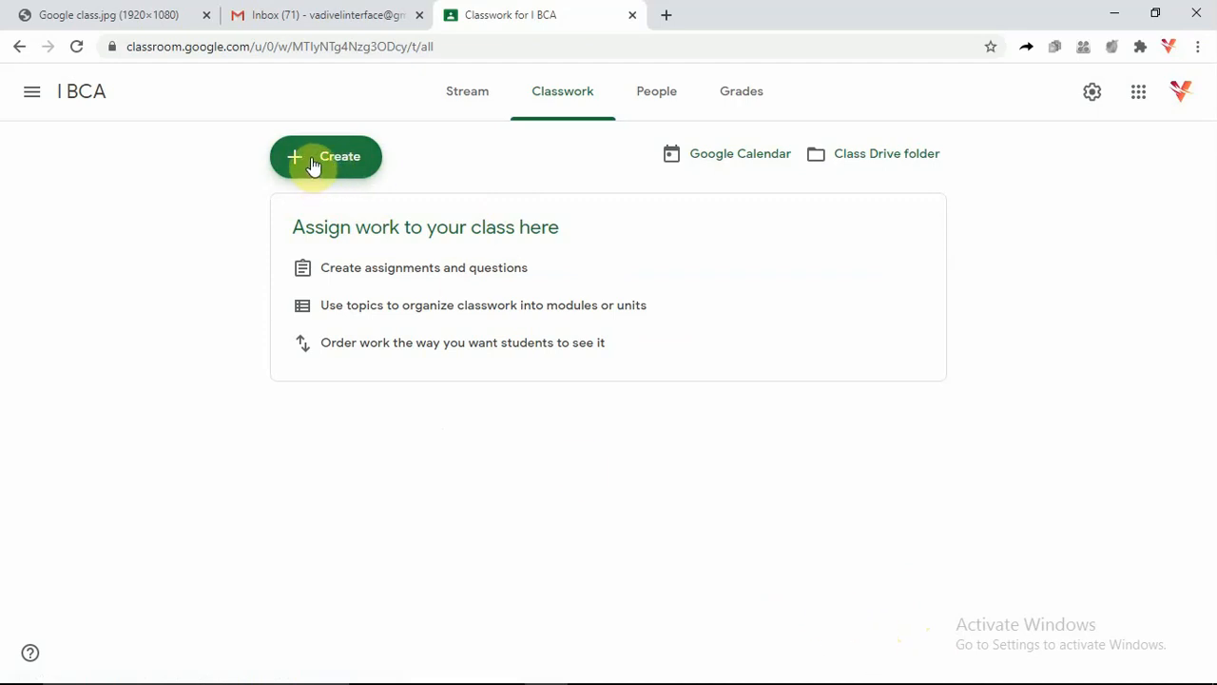
pyautogui.click(866, 163)
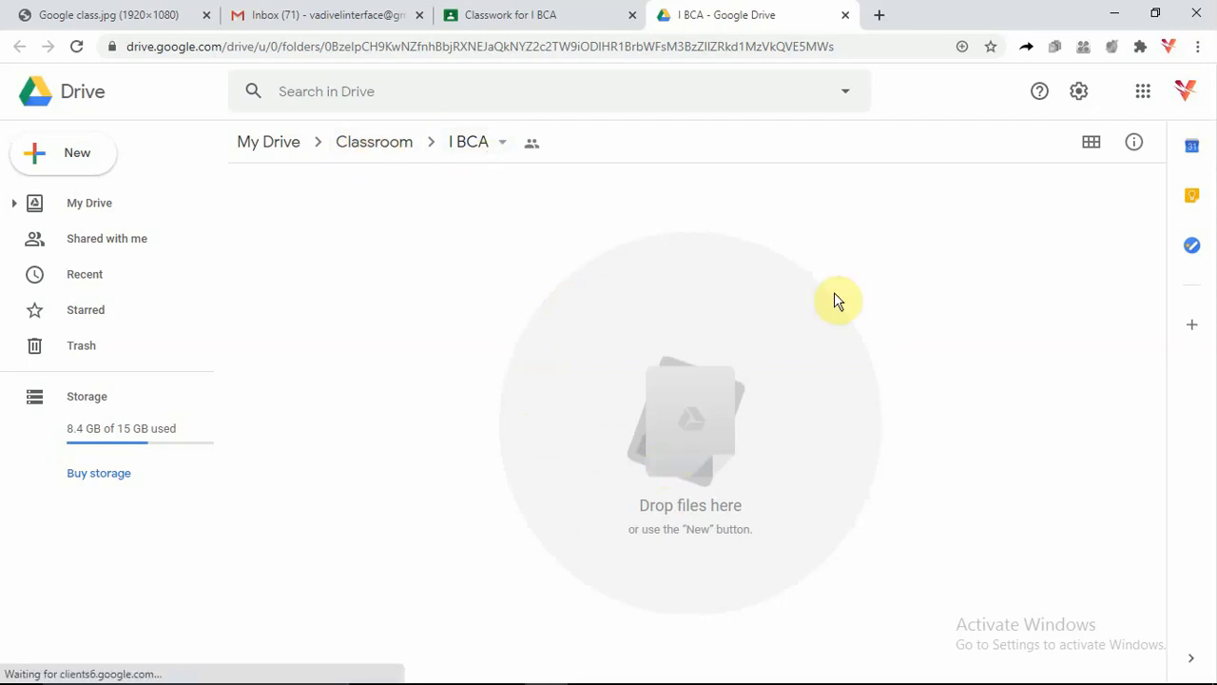
pyautogui.click(584, 12)
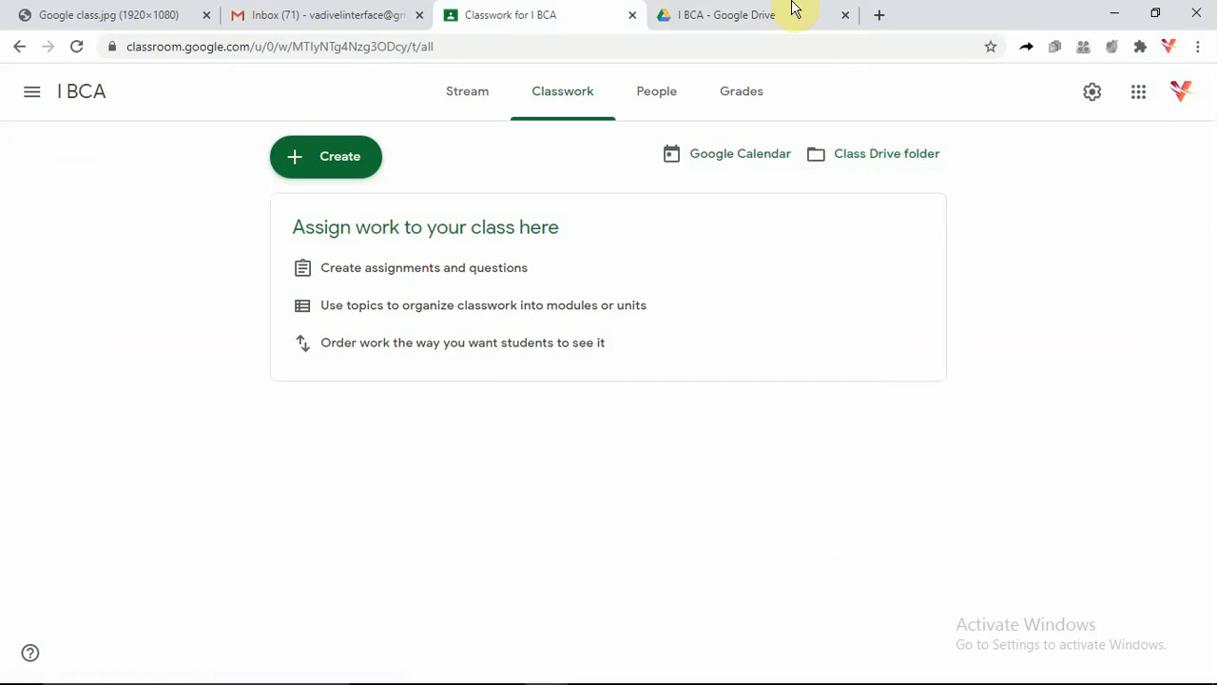
pyautogui.click(730, 10)
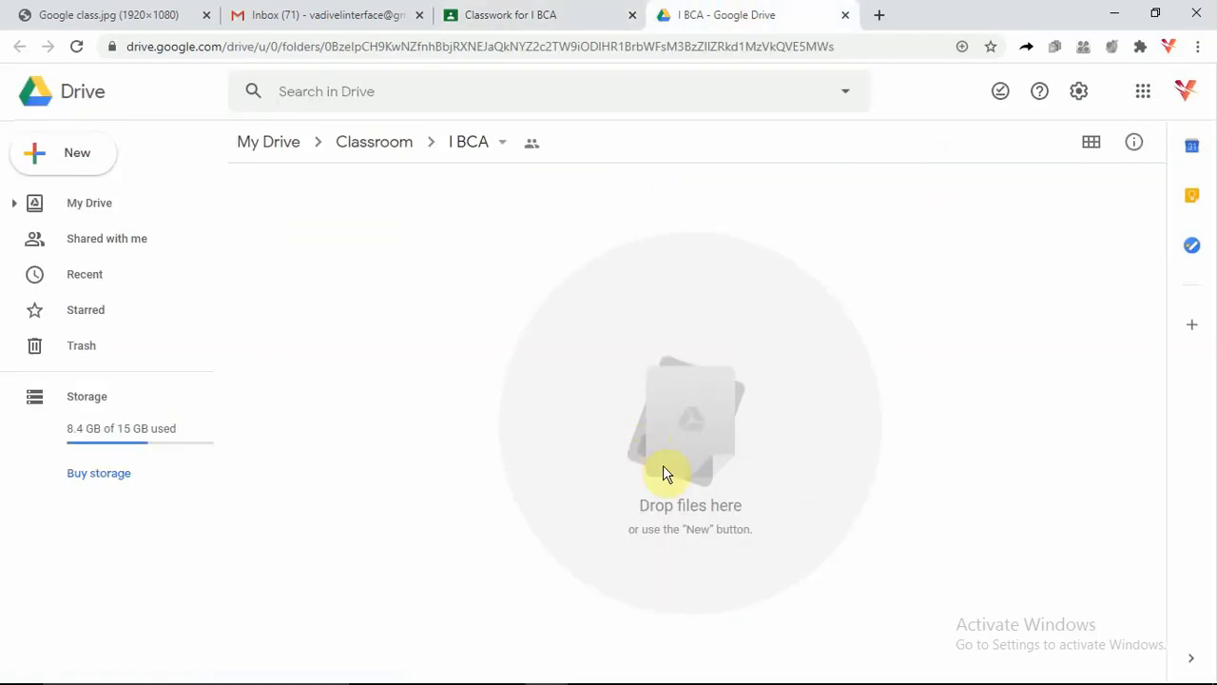
pyautogui.click(387, 142)
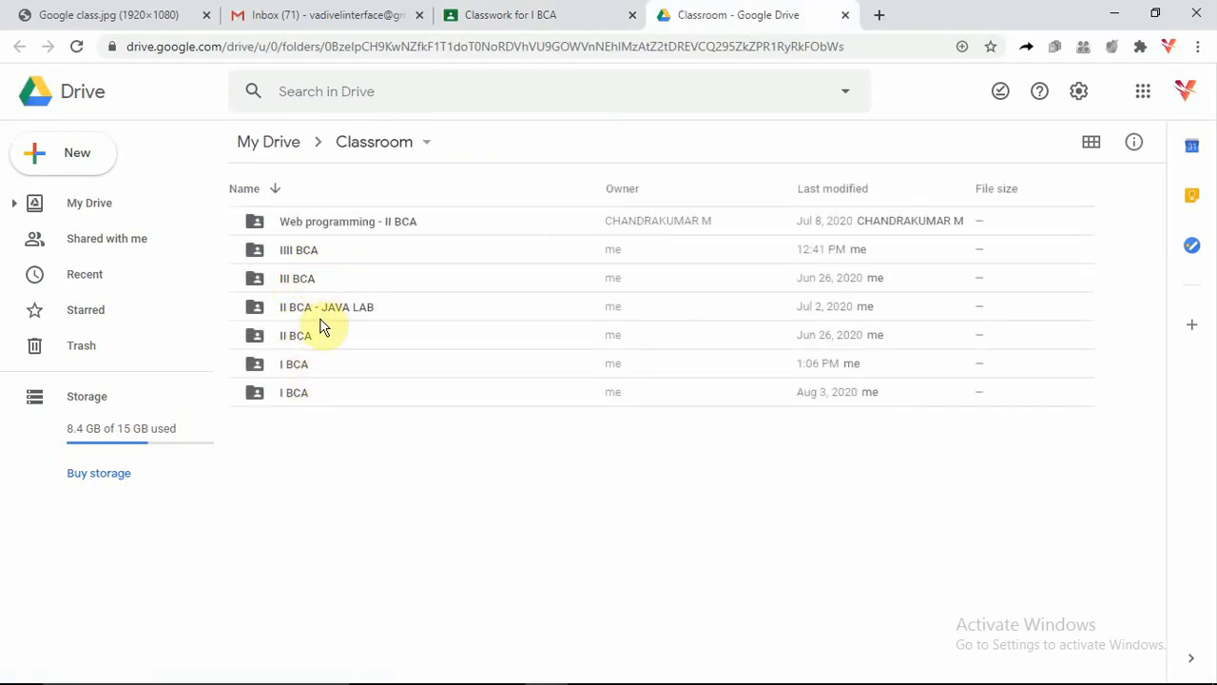
pyautogui.doubleClick(311, 280)
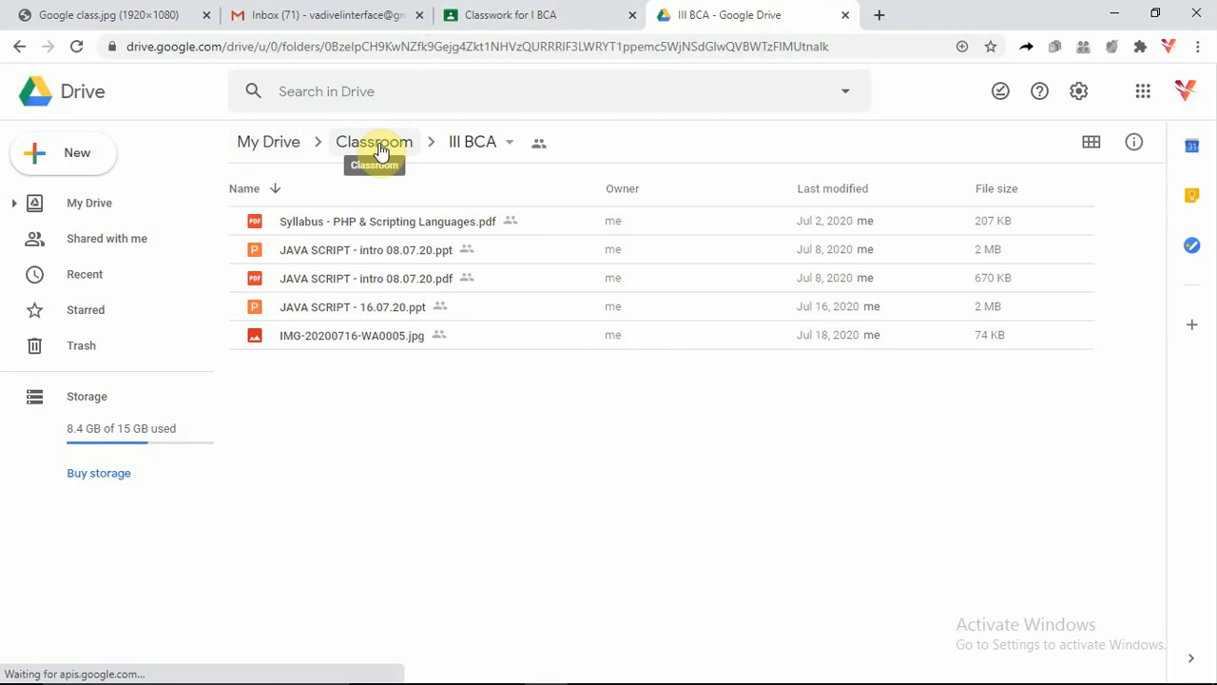
pyautogui.click(549, 17)
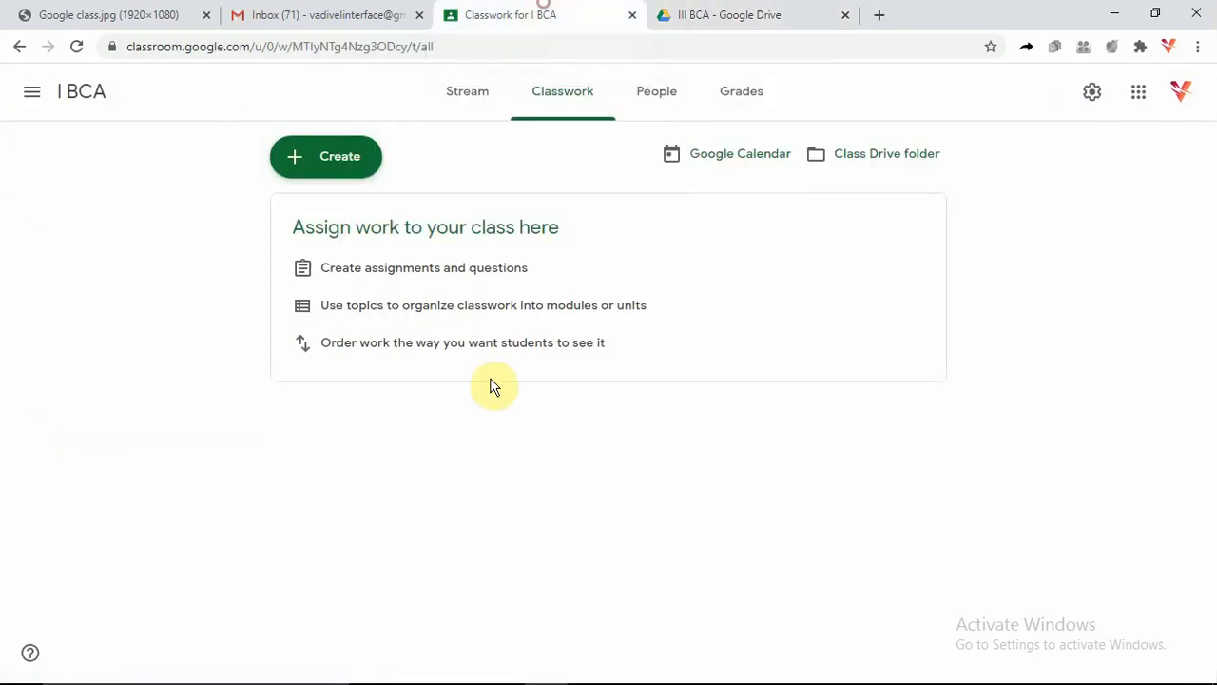
# - Add a classwork topic named "Tamil" to the I BCA class
pyautogui.click(319, 160)
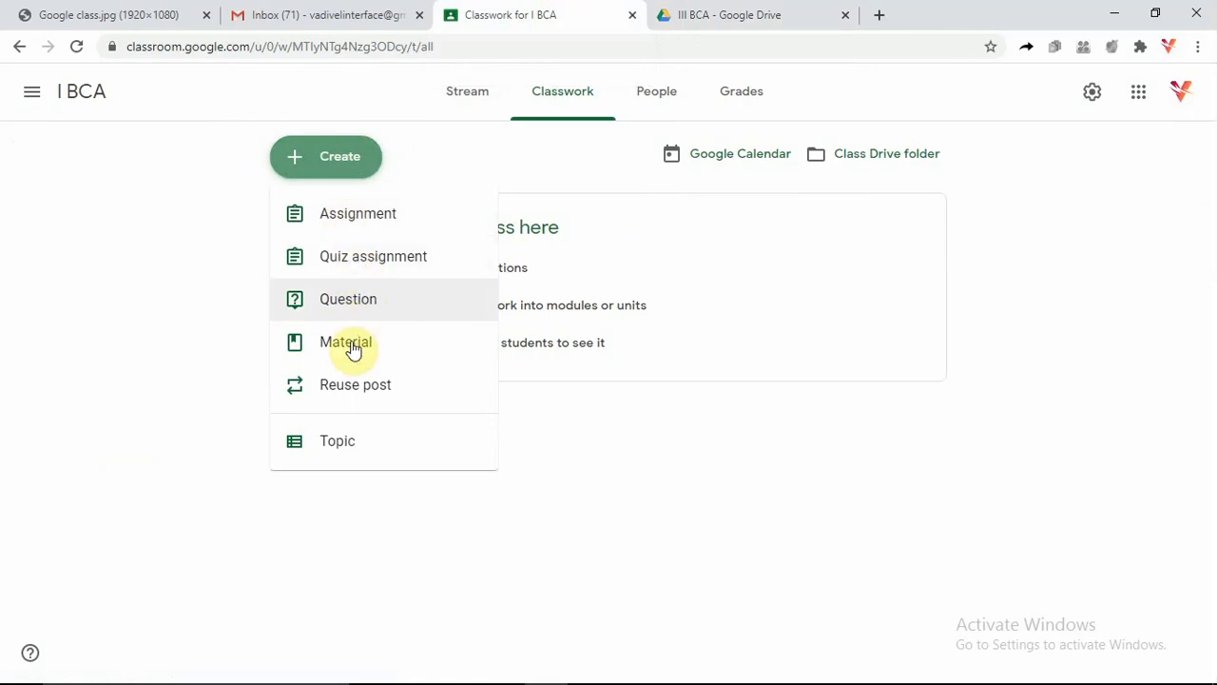
pyautogui.click(360, 443)
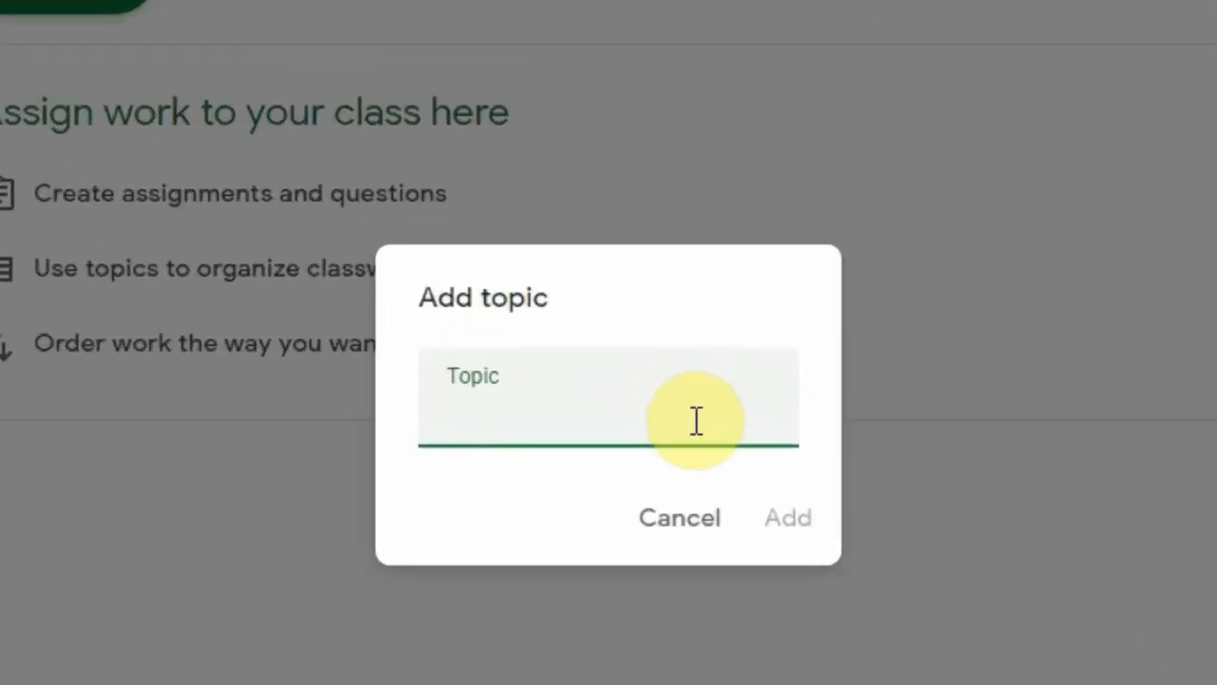
pyautogui.write('Tamil')
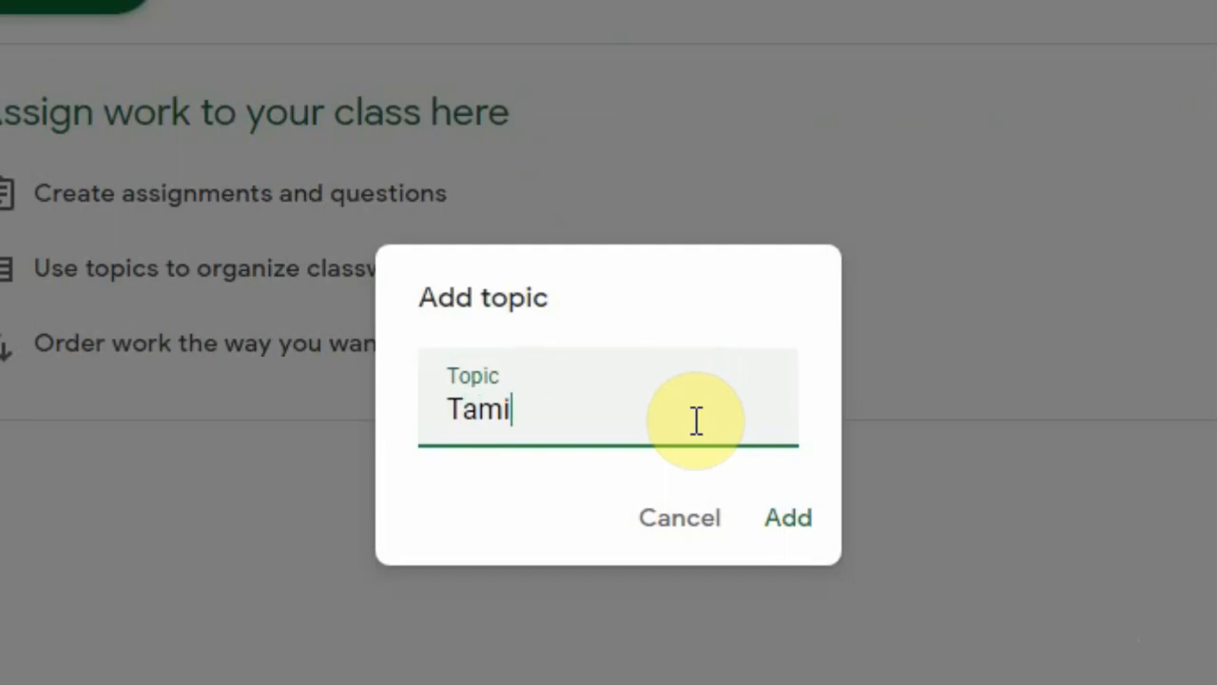
pyautogui.click(792, 519)
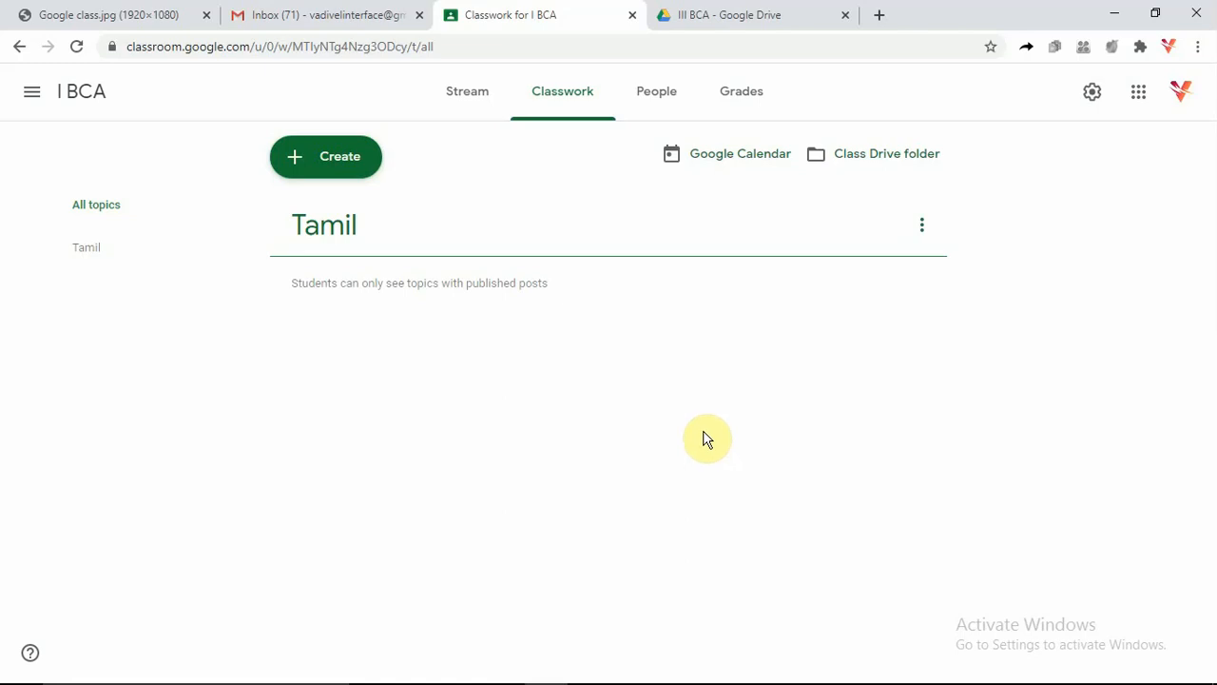
# - Add a classwork topic named "English" to the I BCA class
pyautogui.click(336, 160)
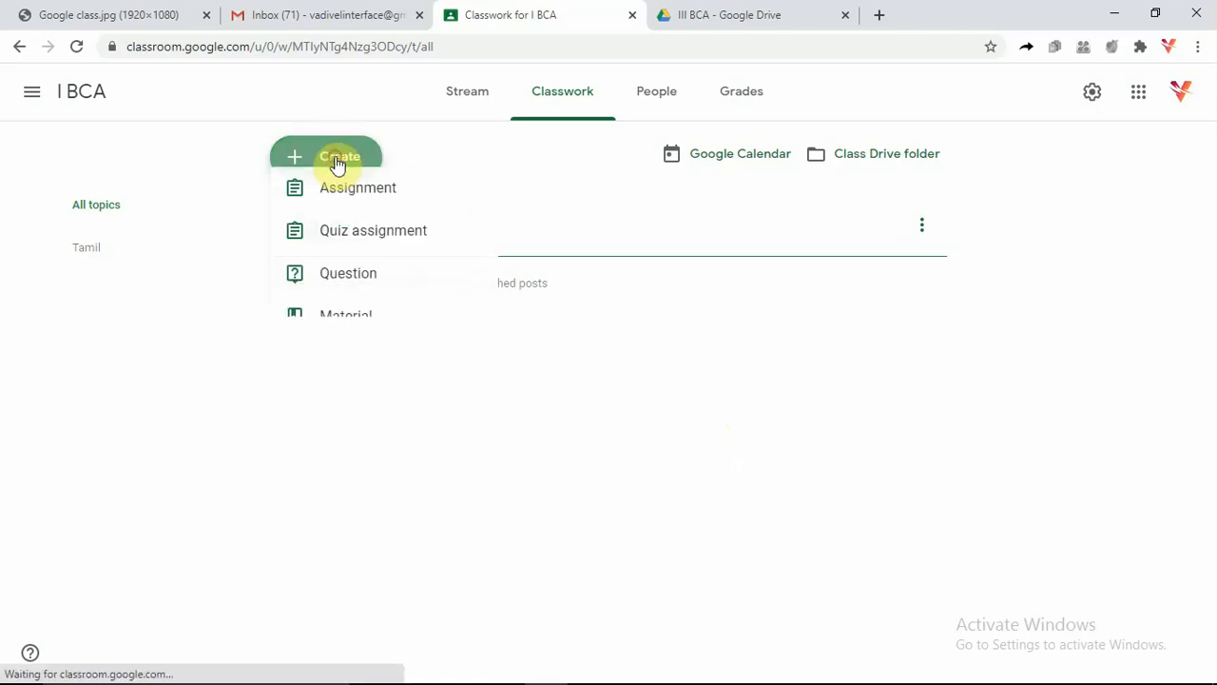
pyautogui.moveTo(348, 440); pyautogui.dragTo(452, 460)
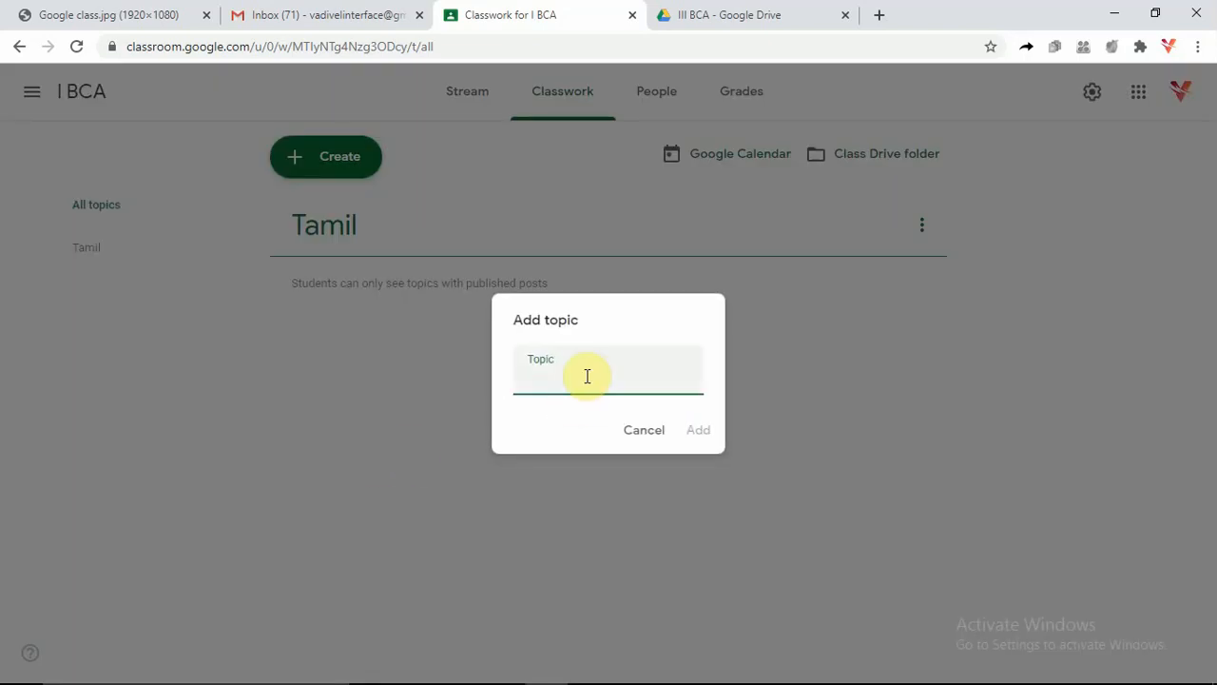
pyautogui.write('English')
pyautogui.click(705, 435)
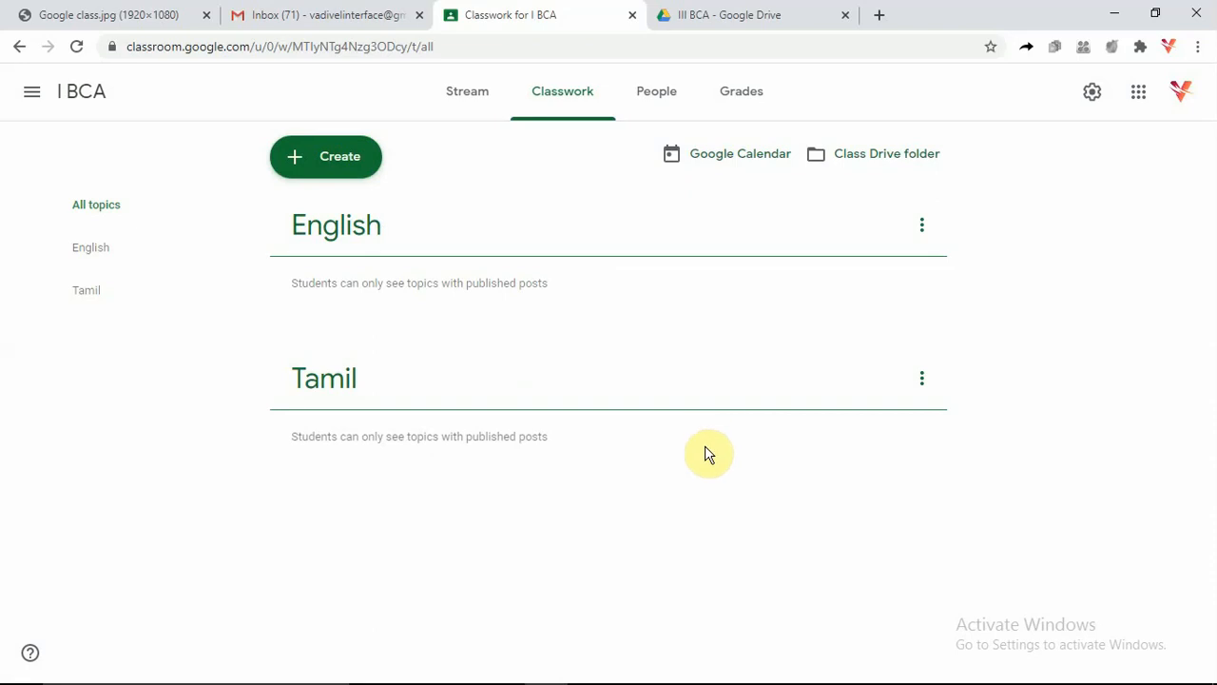
# - Add a classwork topic named "Maths" to the I BCA class
pyautogui.click(326, 158)
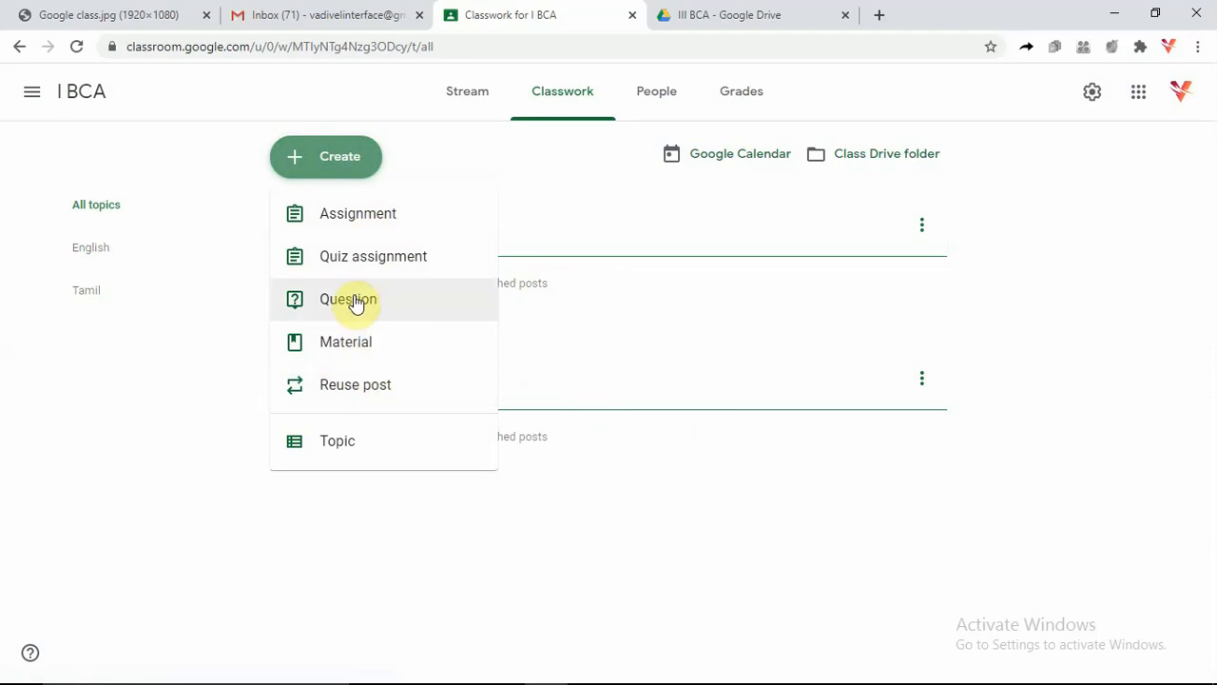
pyautogui.click(349, 447)
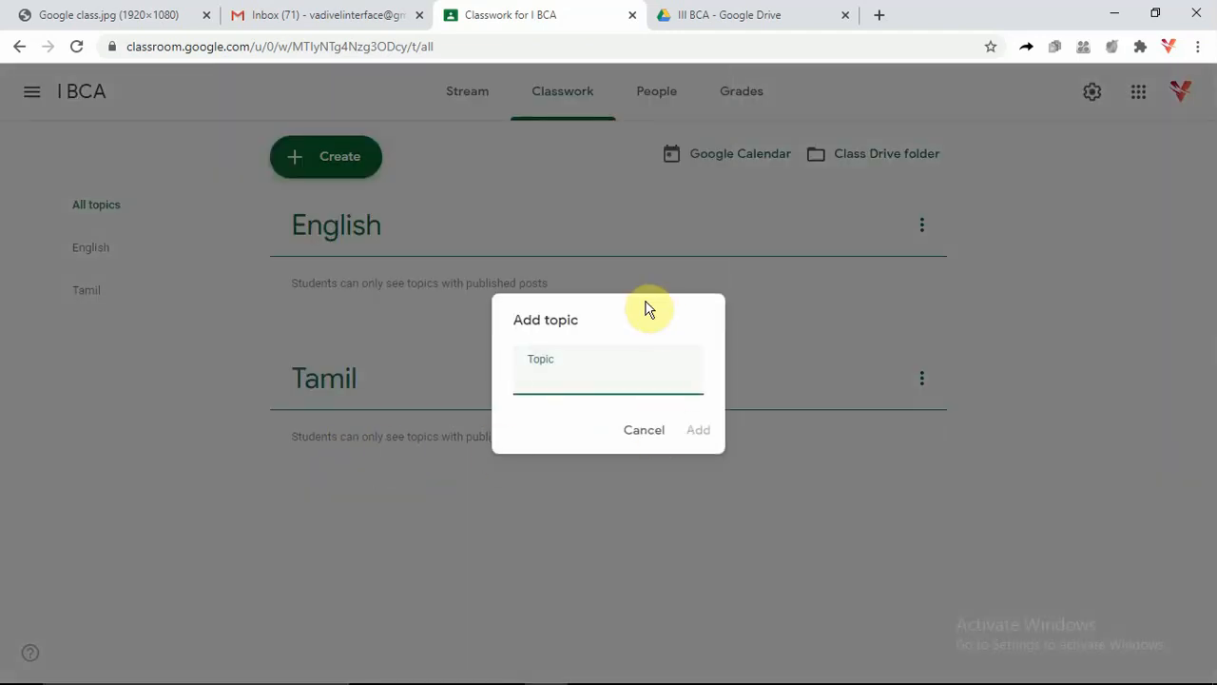
pyautogui.write('Maths')
pyautogui.click(698, 434)
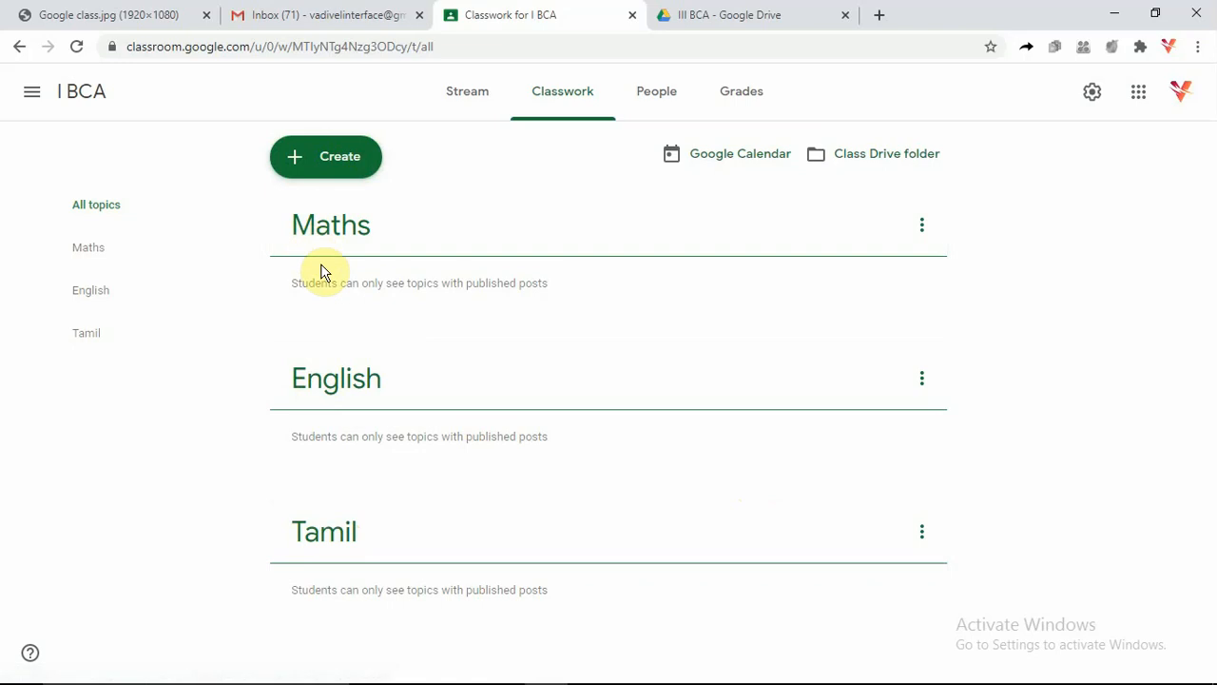
# - Create a new classwork material titled "Tamil unit PPT" with the description left empty
pyautogui.click(345, 161)
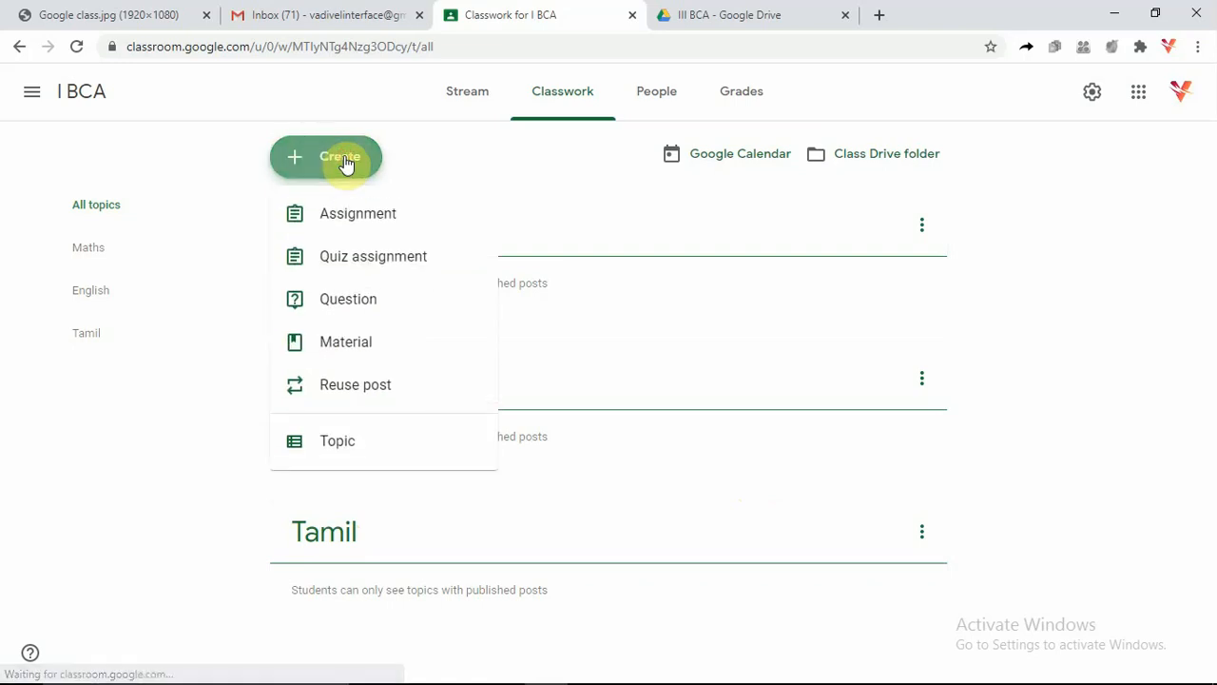
pyautogui.click(341, 351)
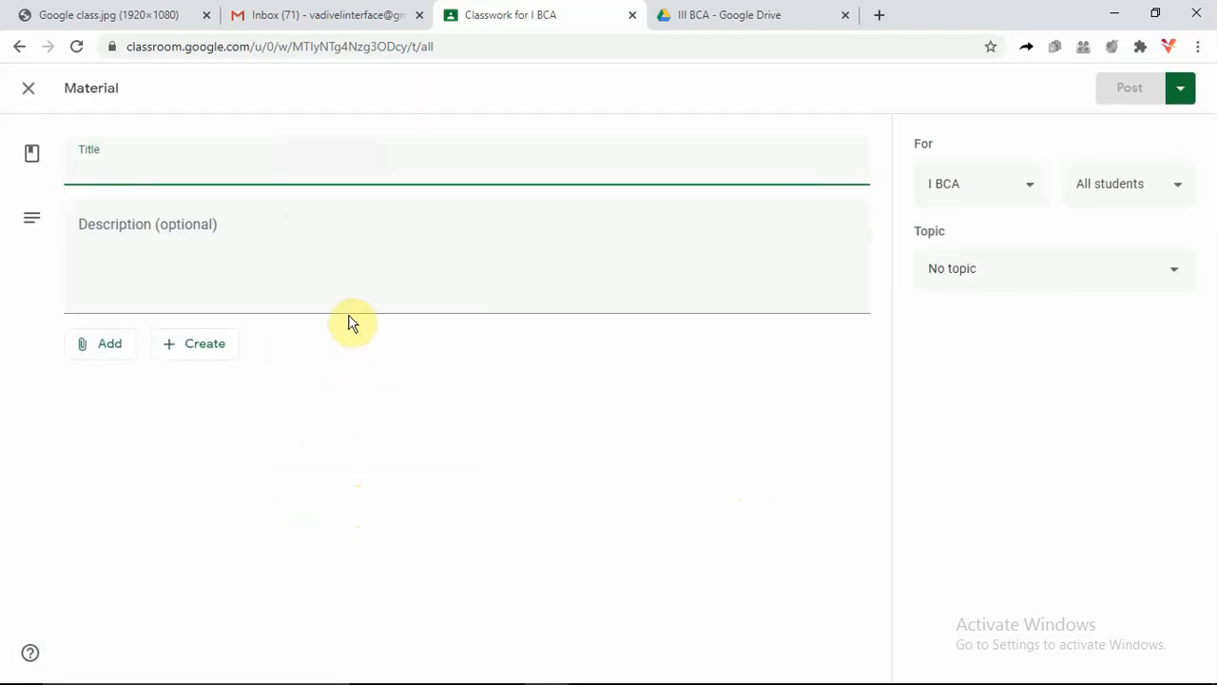
pyautogui.write('Tamil unit PPT')
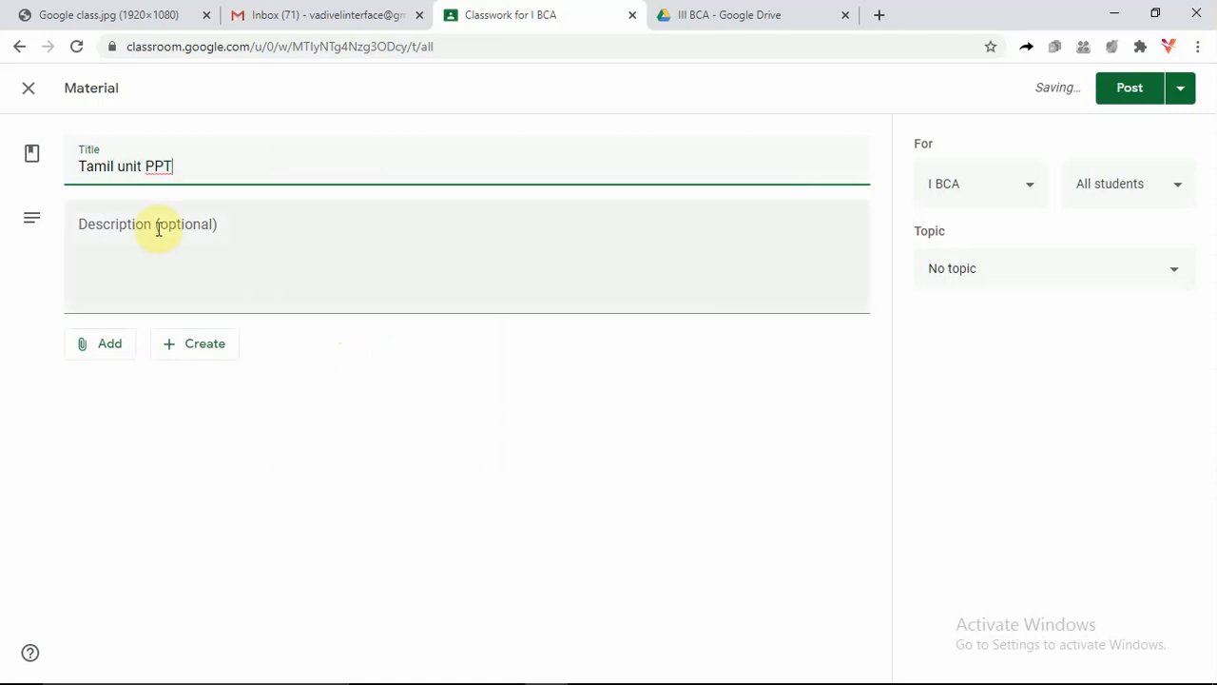
pyautogui.click(196, 237)
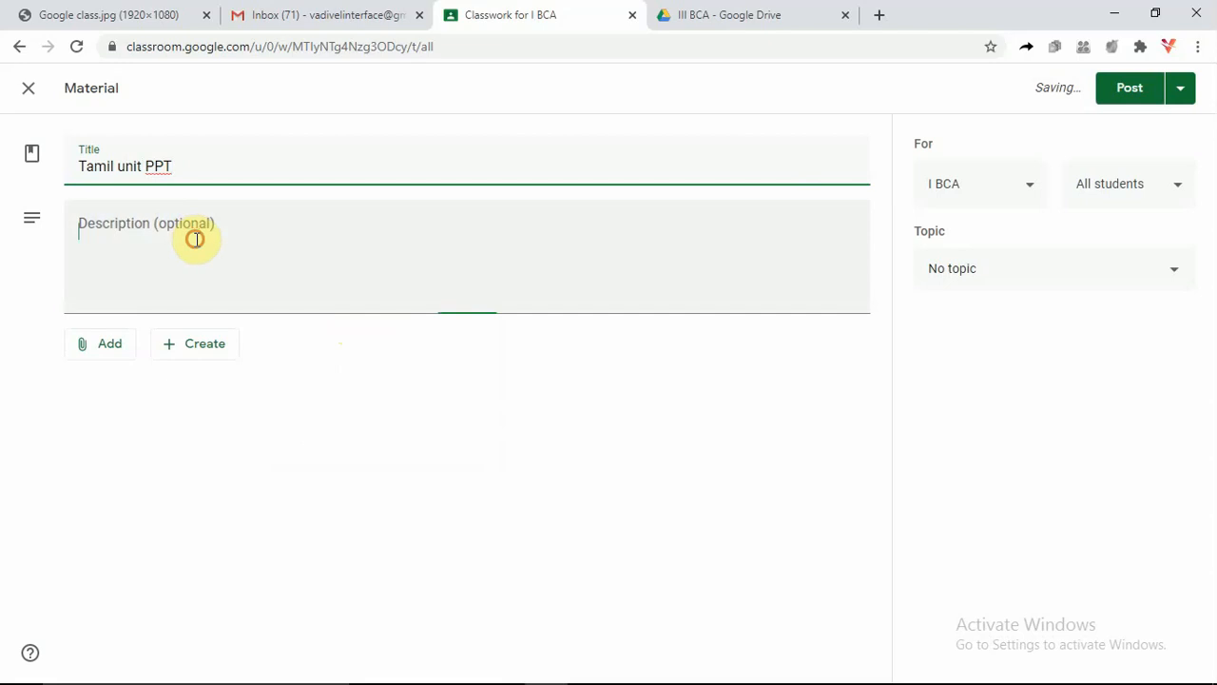
# - Attach the Google class JPG file from the desktop's Google Class folder to the Tamil unit PPT material
pyautogui.click(101, 343)
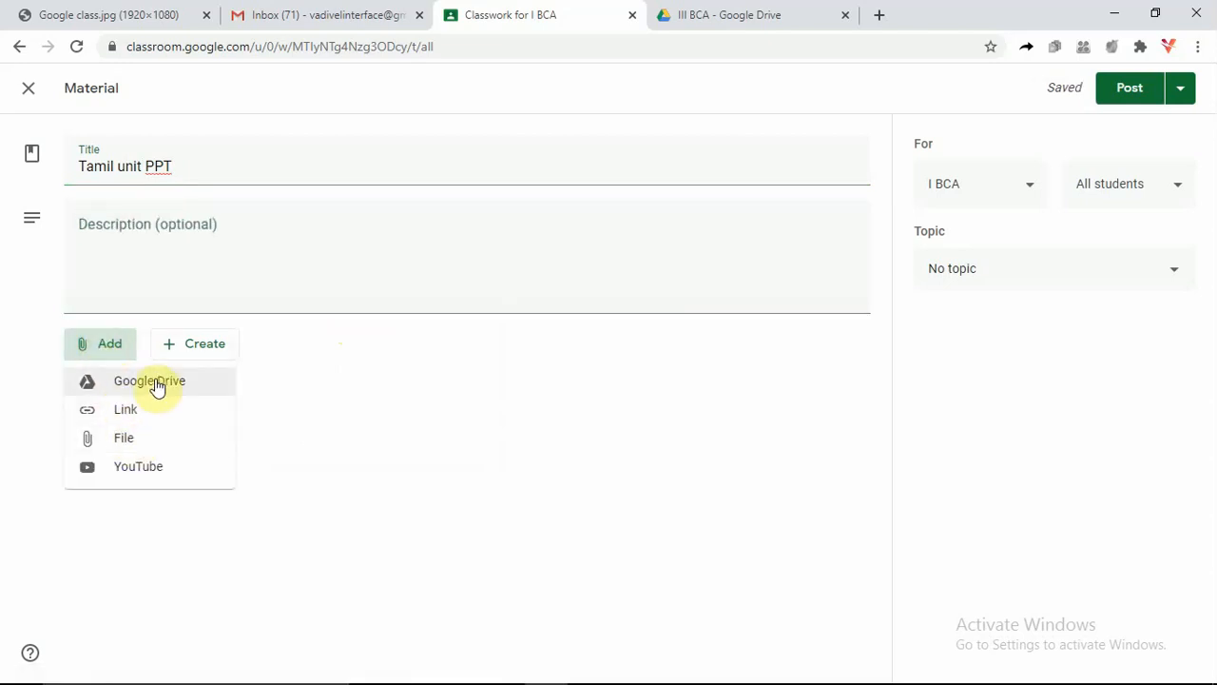
pyautogui.click(122, 444)
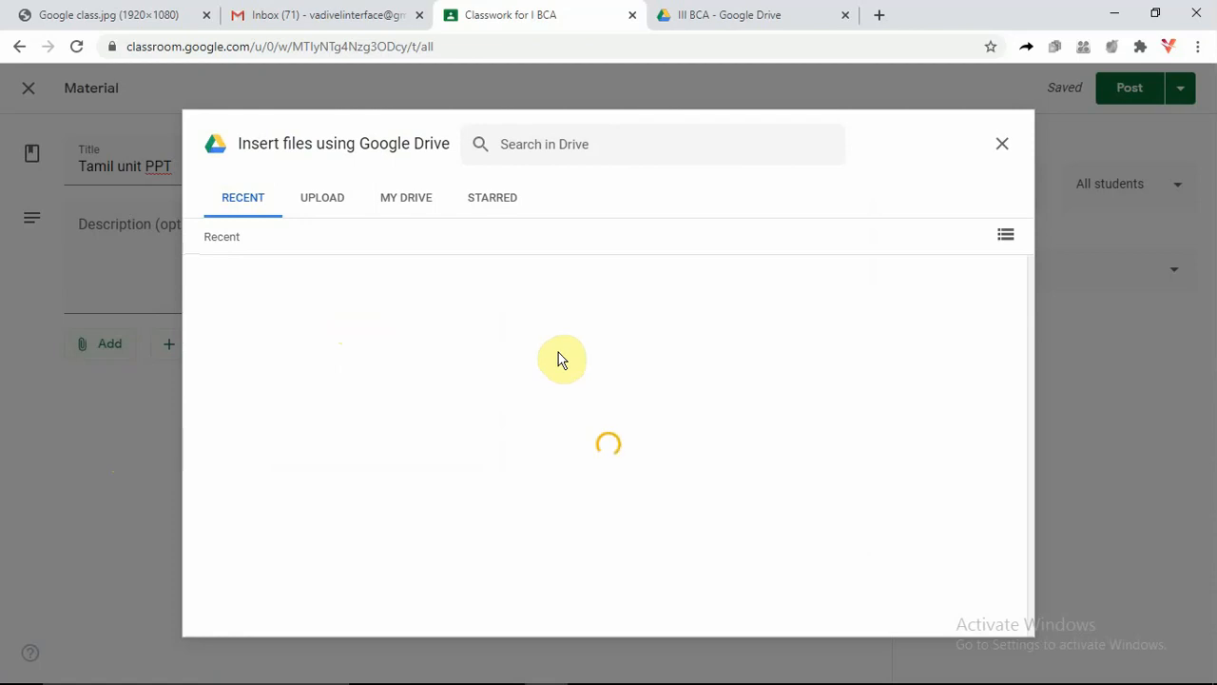
pyautogui.click(338, 205)
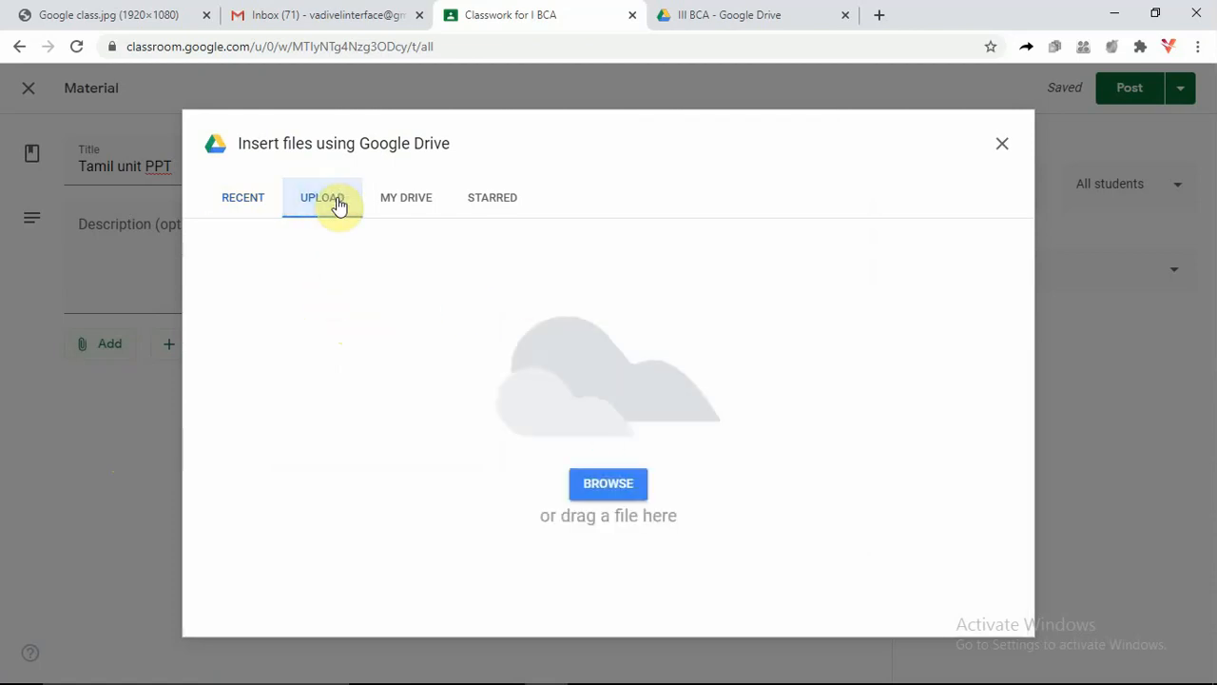
pyautogui.click(241, 208)
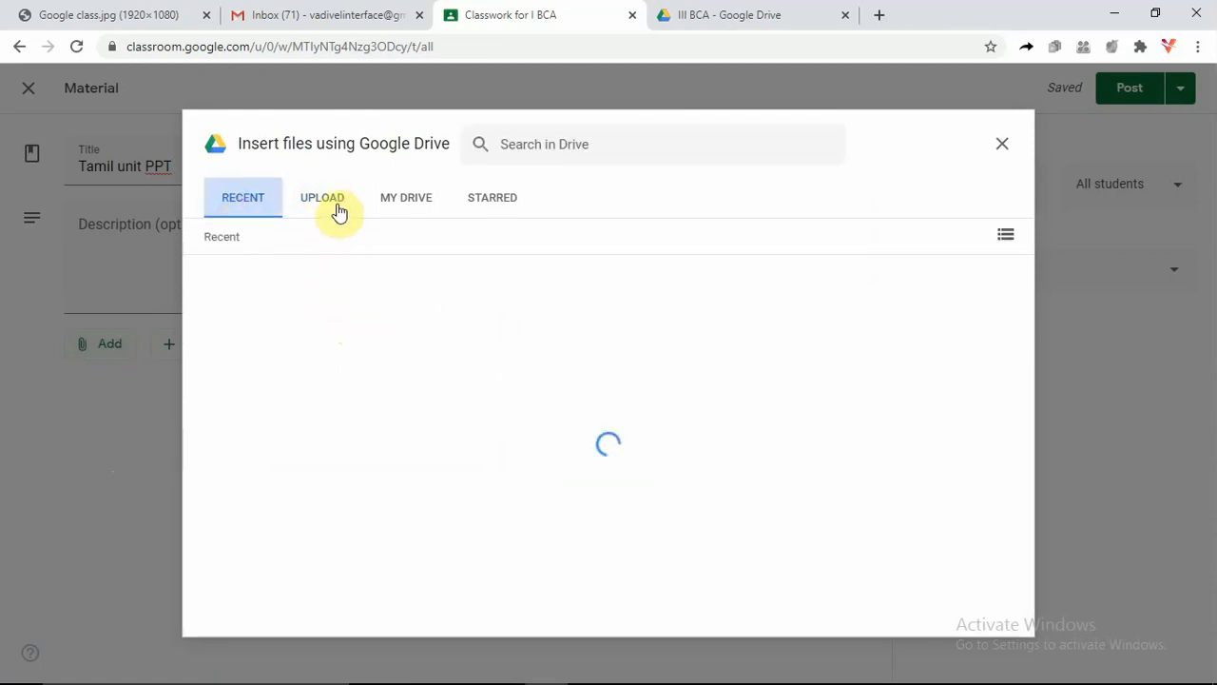
pyautogui.click(329, 211)
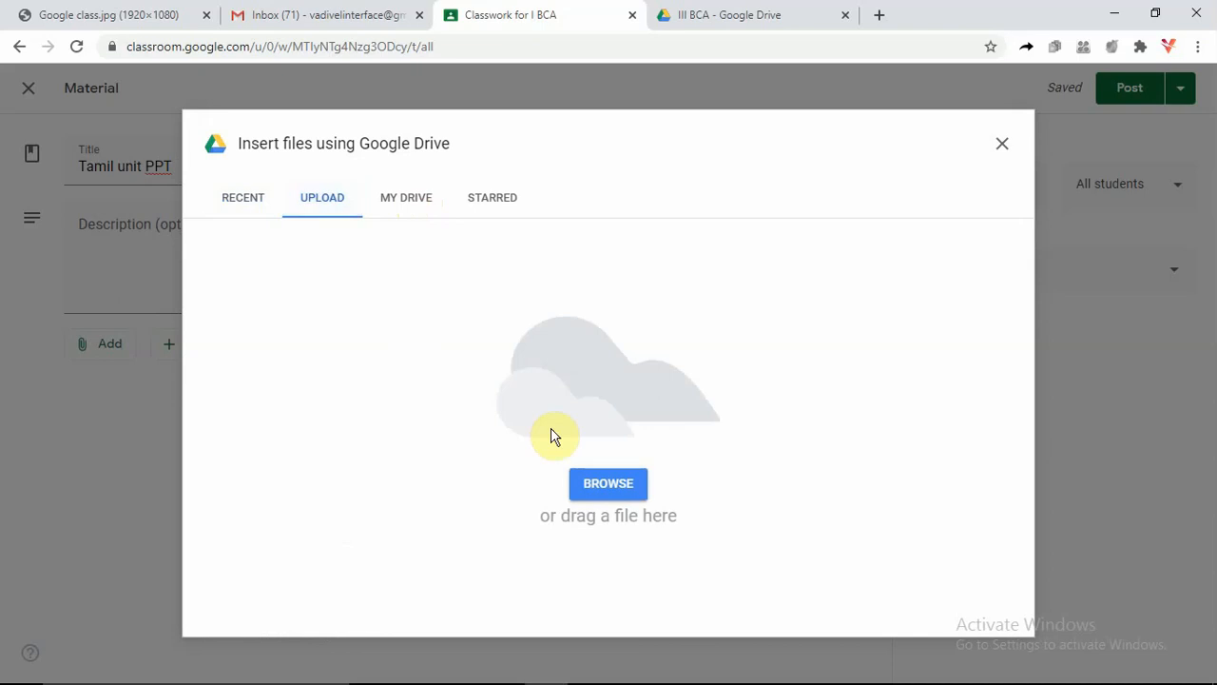
pyautogui.click(613, 485)
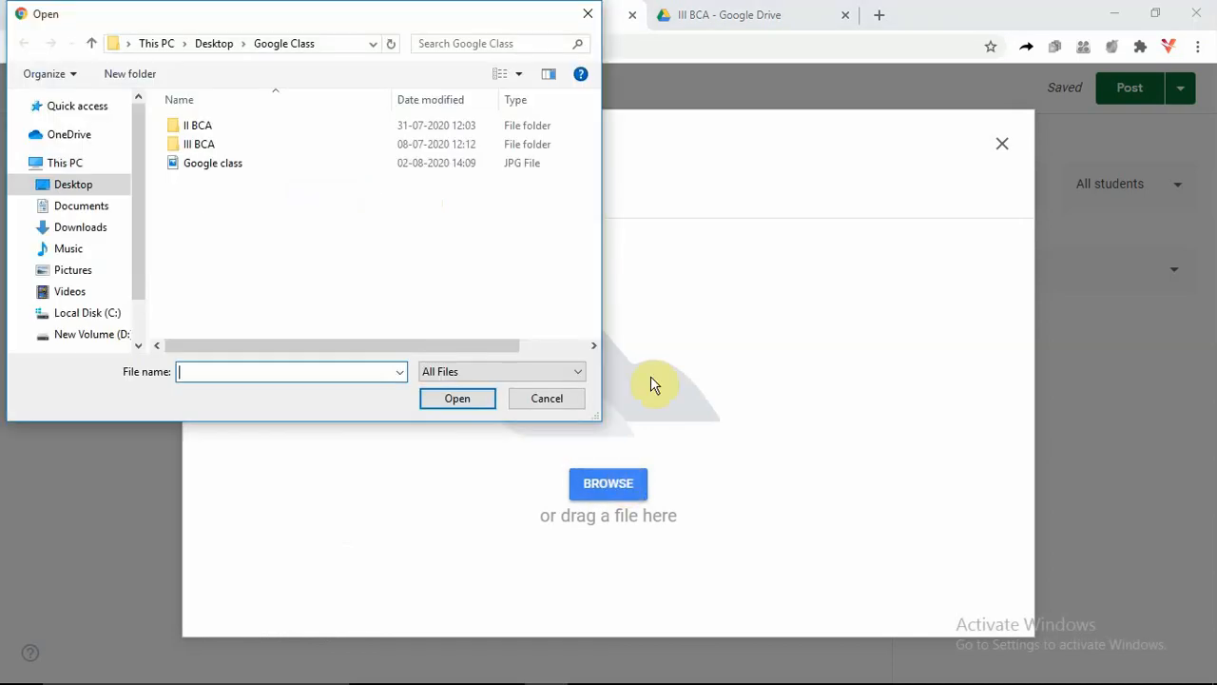
pyautogui.click(222, 165)
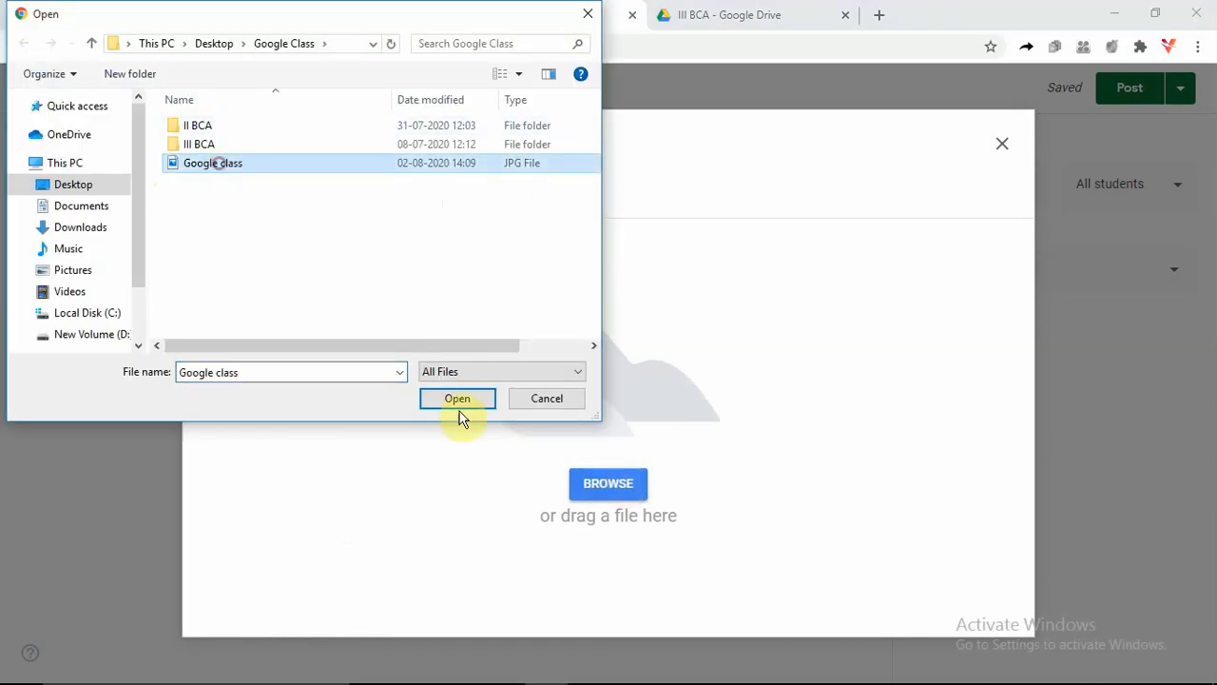
pyautogui.click(463, 403)
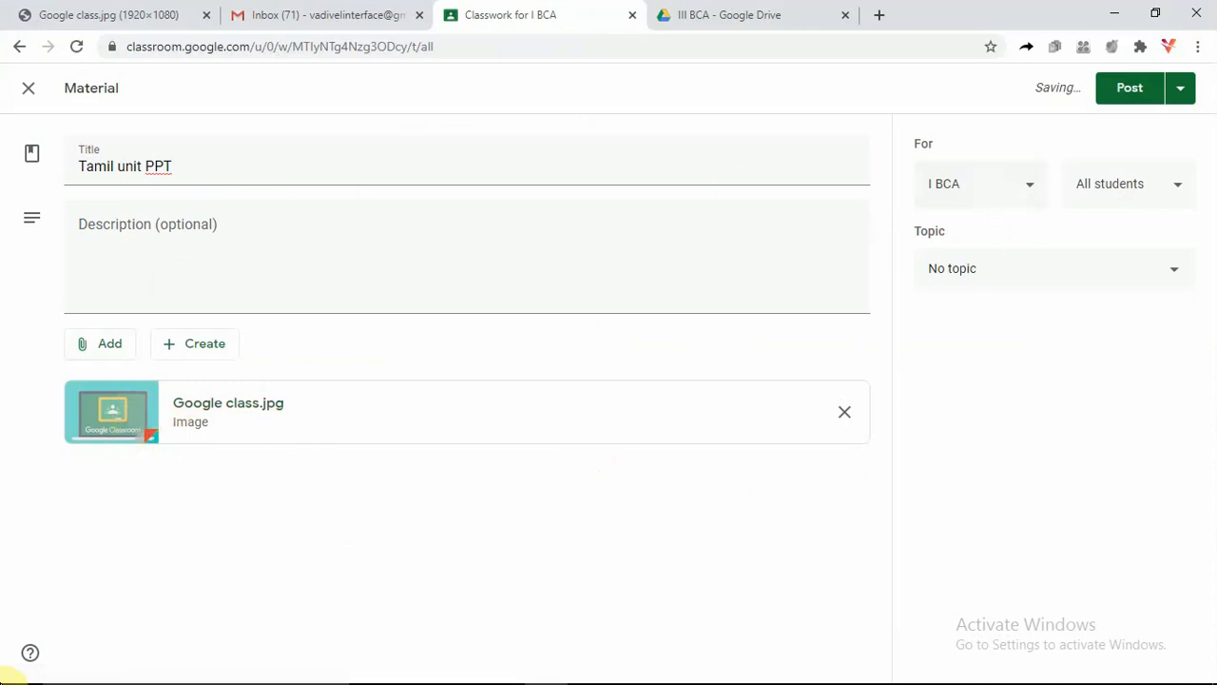
# - Assign the material to the Tamil topic and post it for all students of I BCA
pyautogui.click(1032, 194)
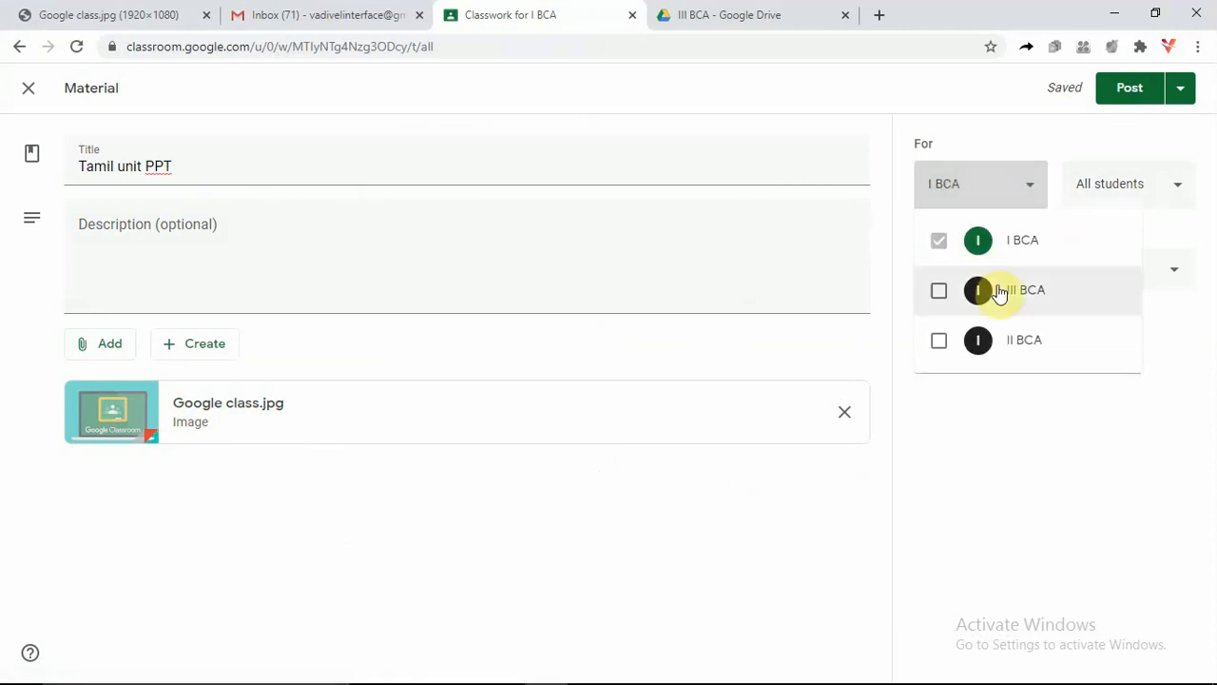
pyautogui.click(1030, 195)
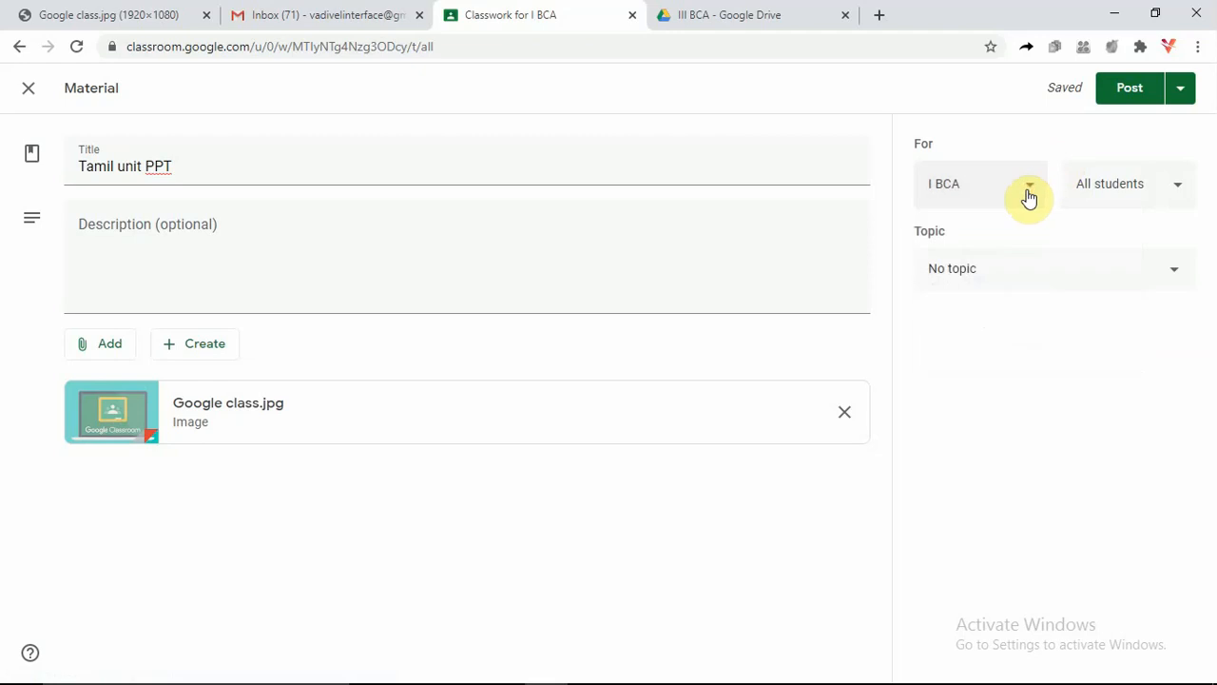
pyautogui.click(1172, 202)
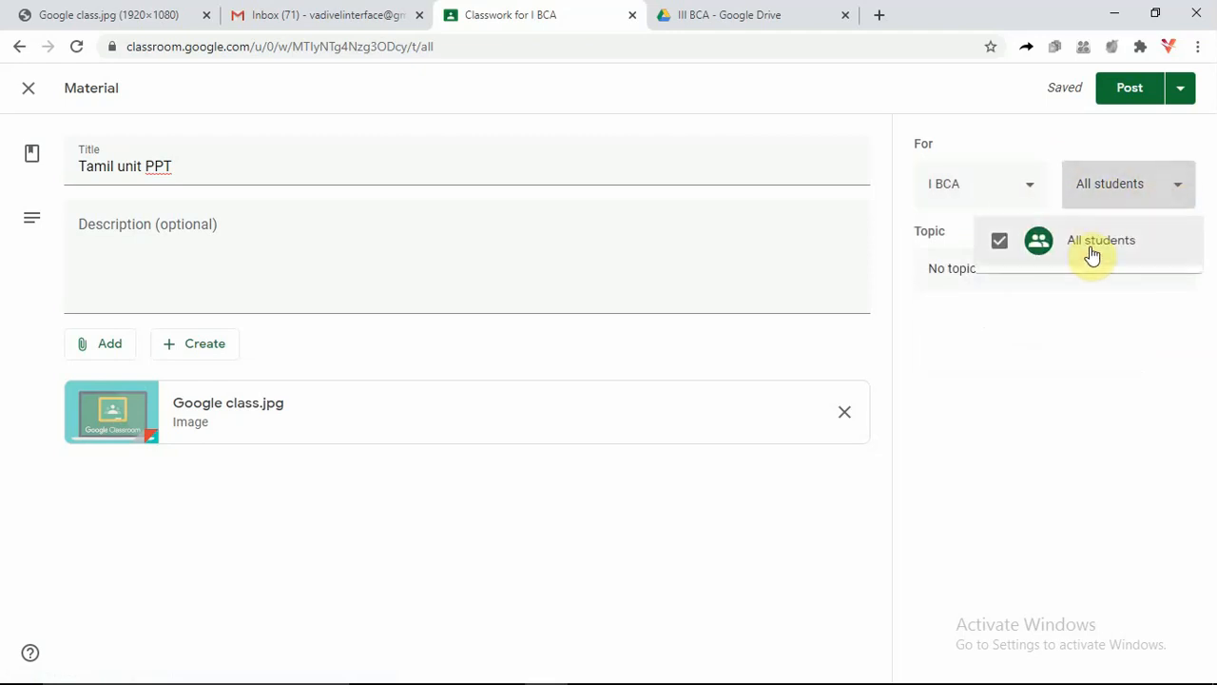
pyautogui.click(1172, 195)
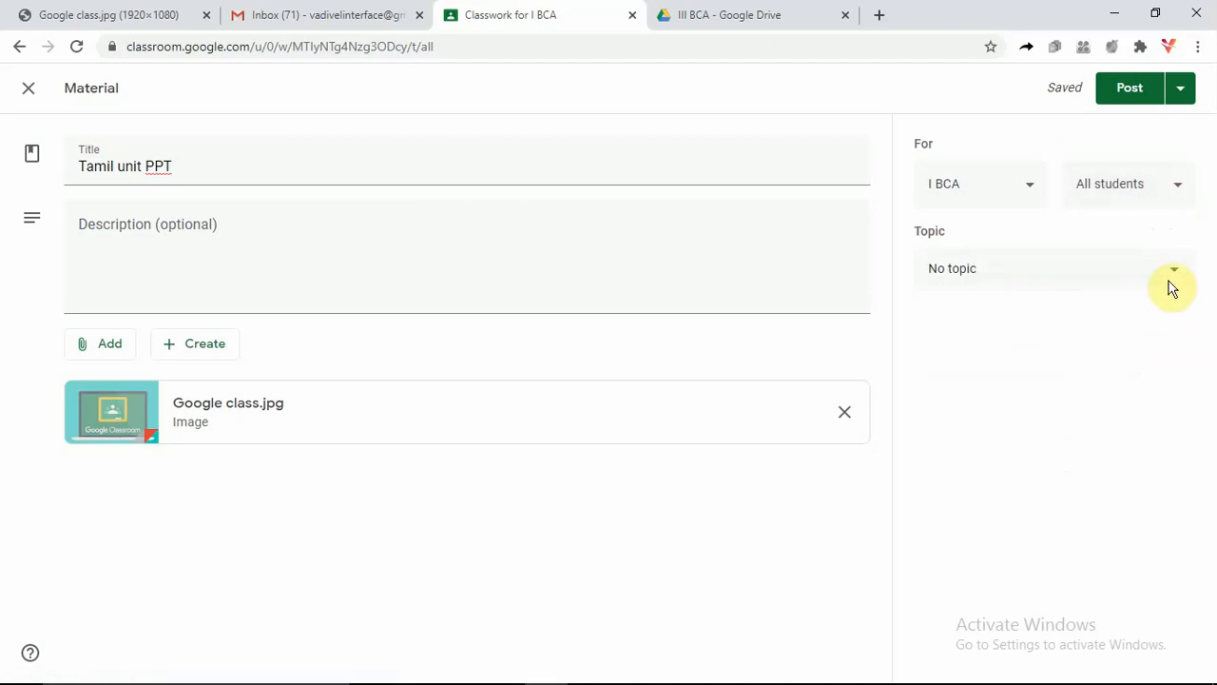
pyautogui.click(1107, 270)
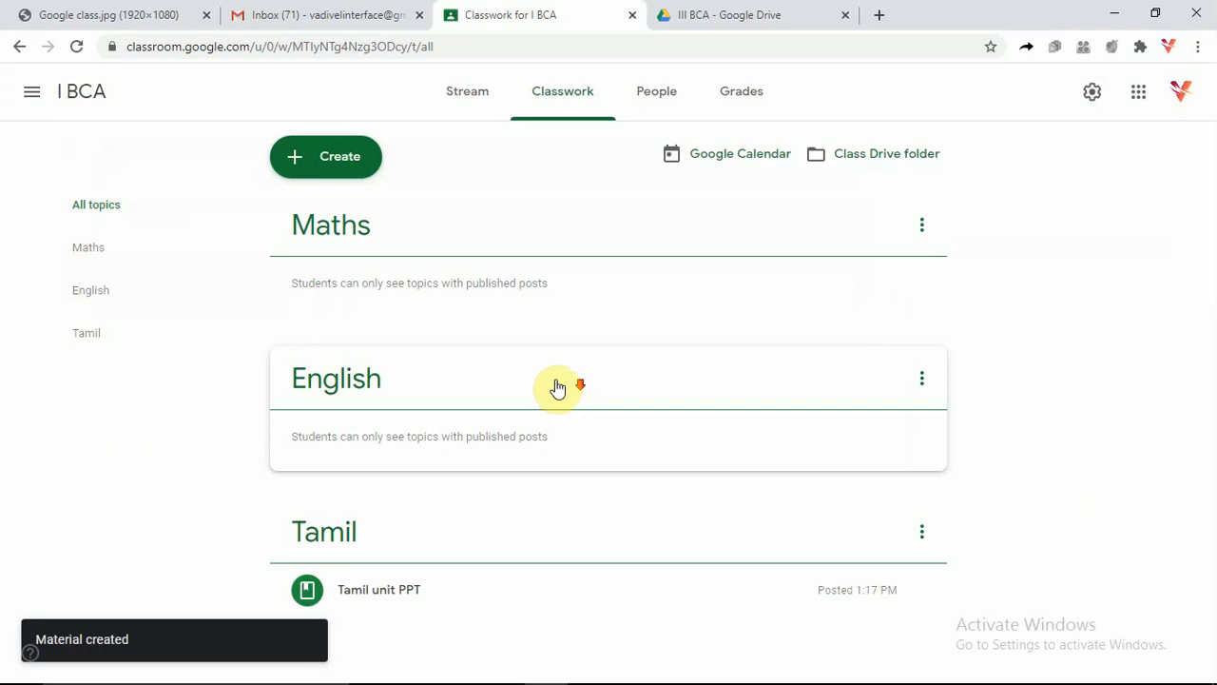
# - Edit the posted Tamil material: retitle it "Tamil unit PPT -1", remove its Google class.jpg attachment and save
pyautogui.click(399, 611)
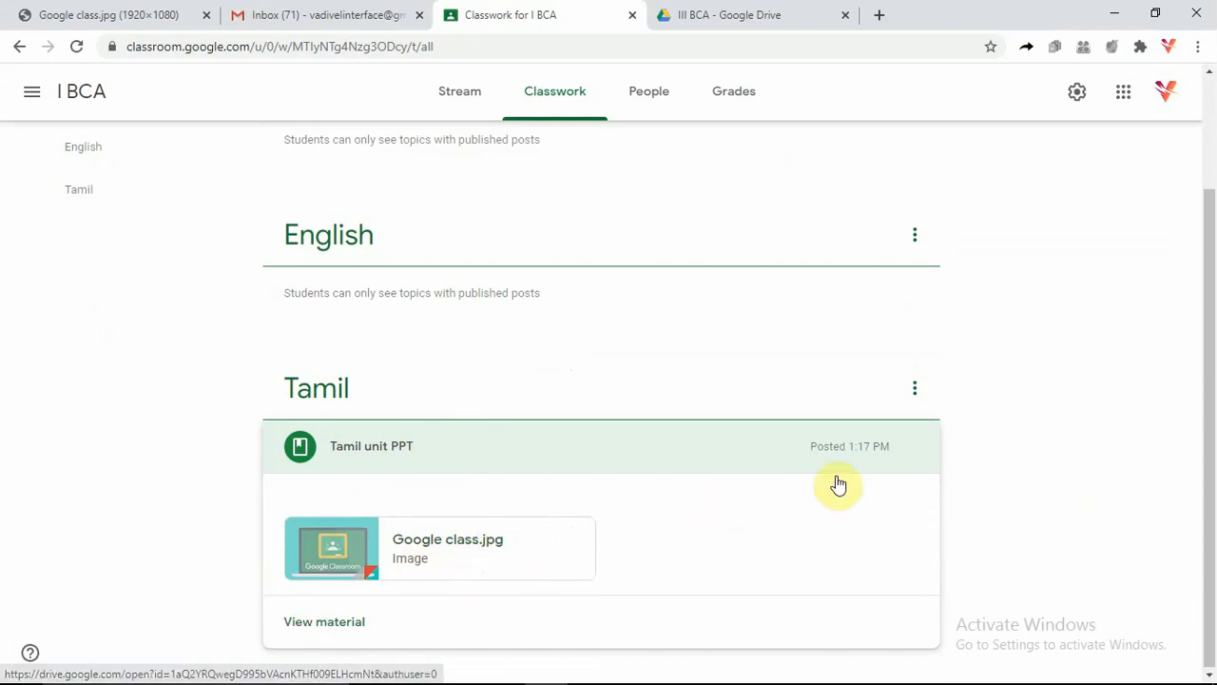
pyautogui.click(915, 446)
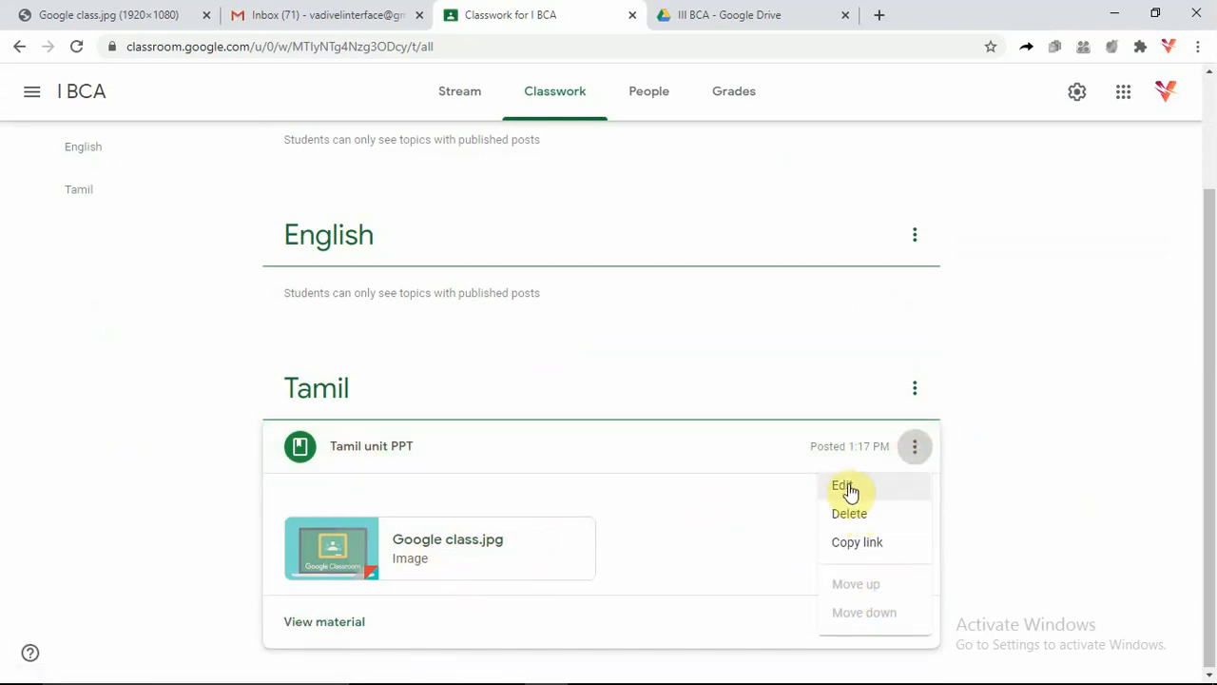
pyautogui.click(846, 487)
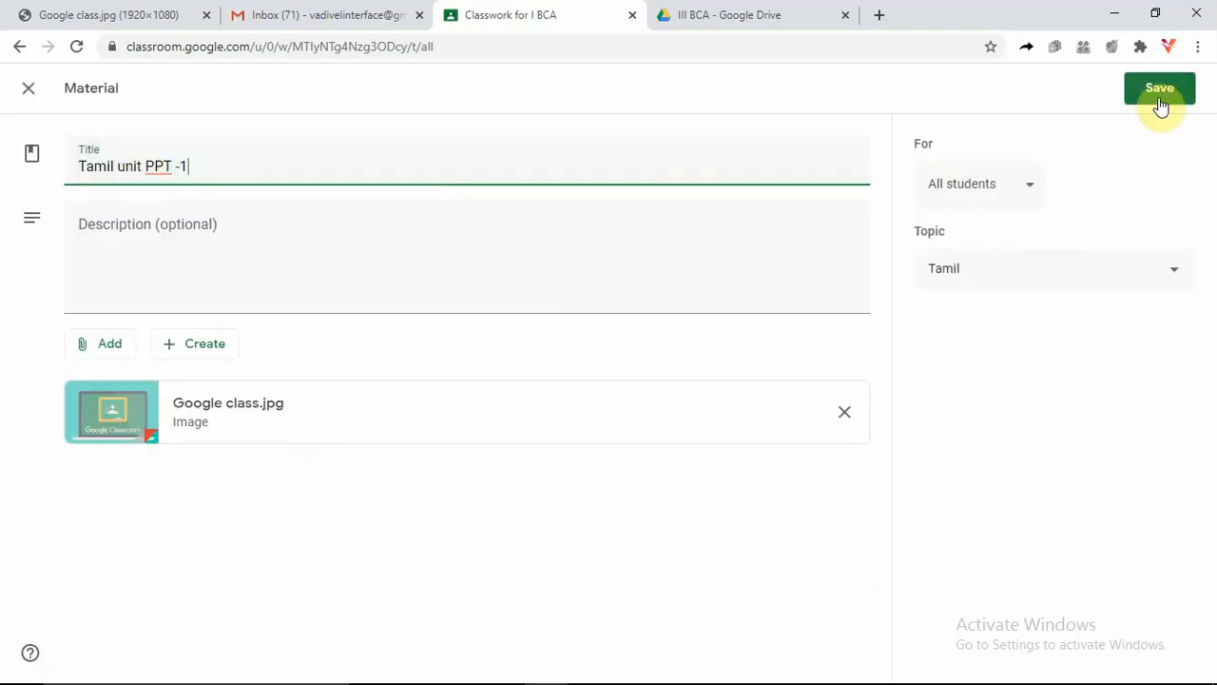
pyautogui.click(845, 416)
pyautogui.click(101, 348)
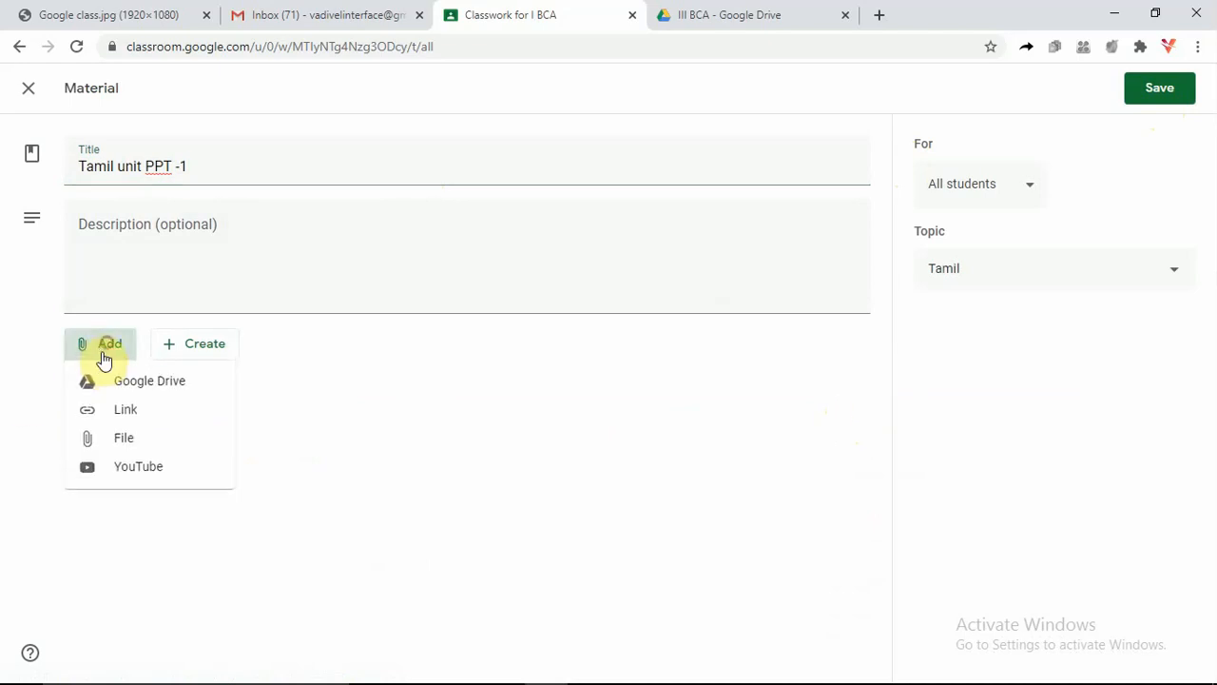
pyautogui.click(1150, 85)
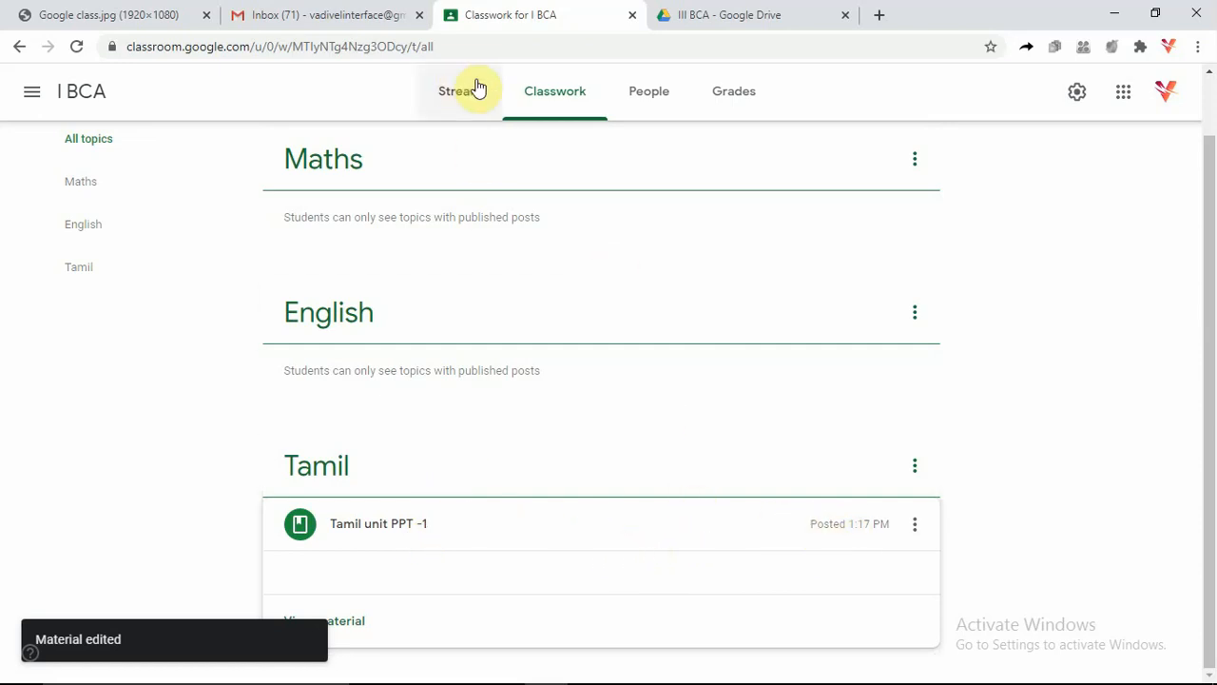
# - Create a new classwork question reading "what?" with the instructions left empty
pyautogui.scroll(1, 298, 245)
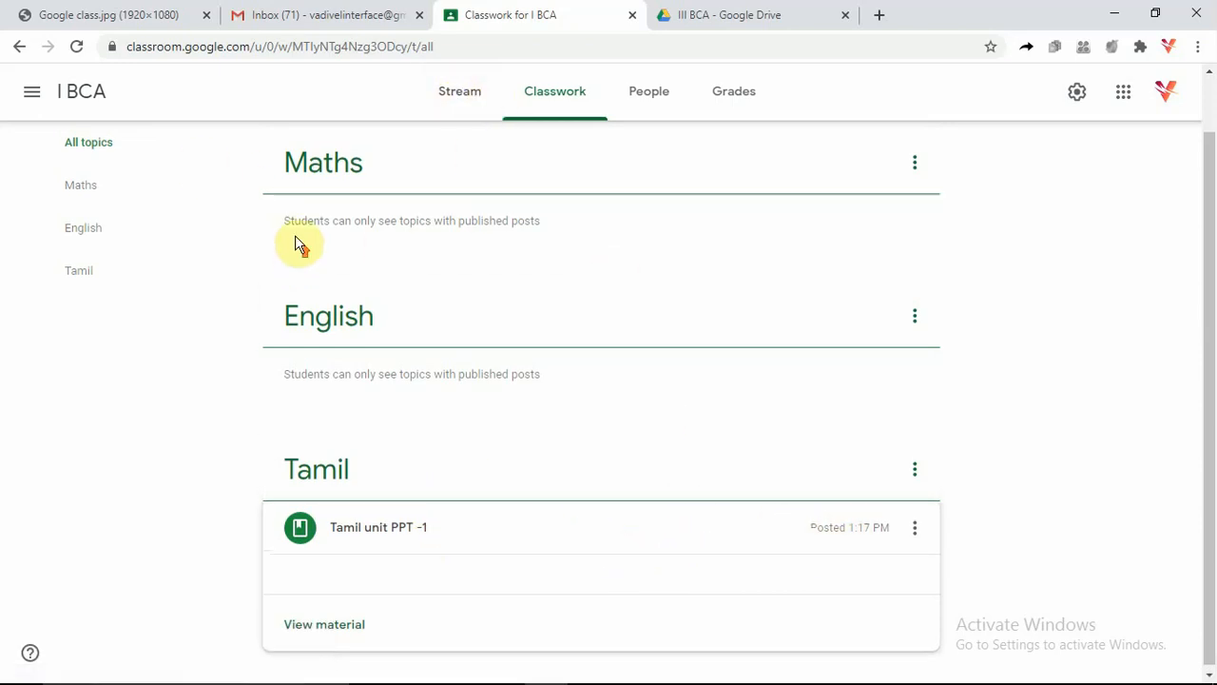
pyautogui.click(310, 160)
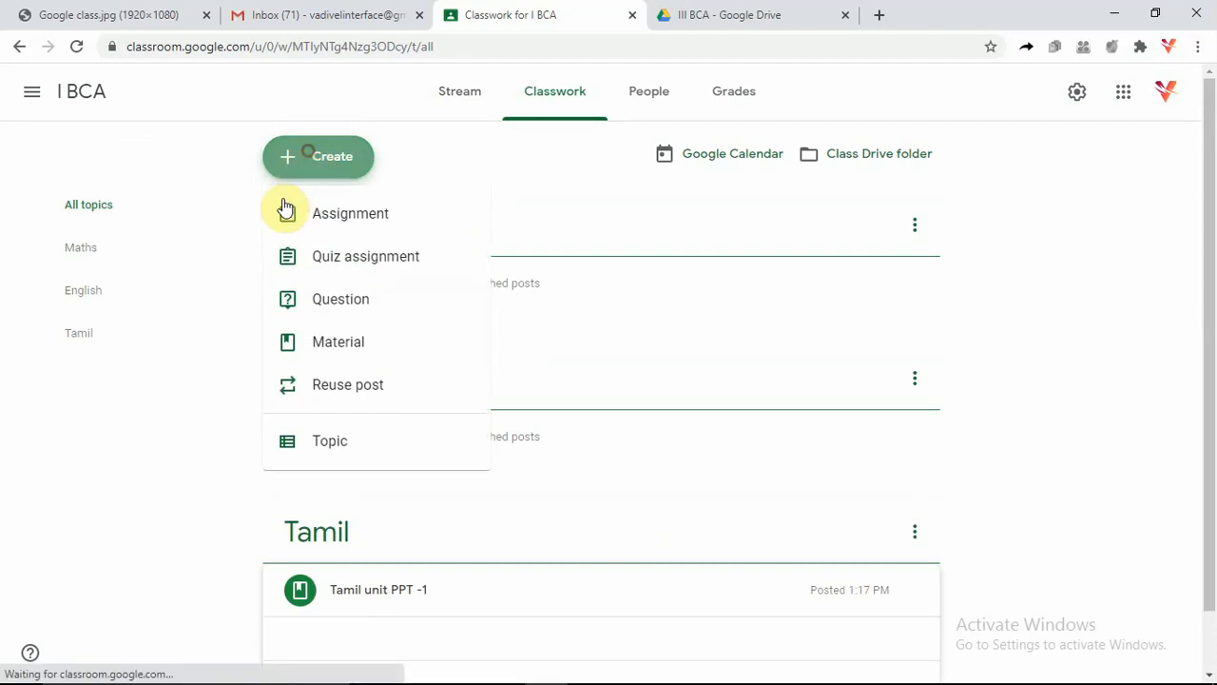
pyautogui.click(346, 308)
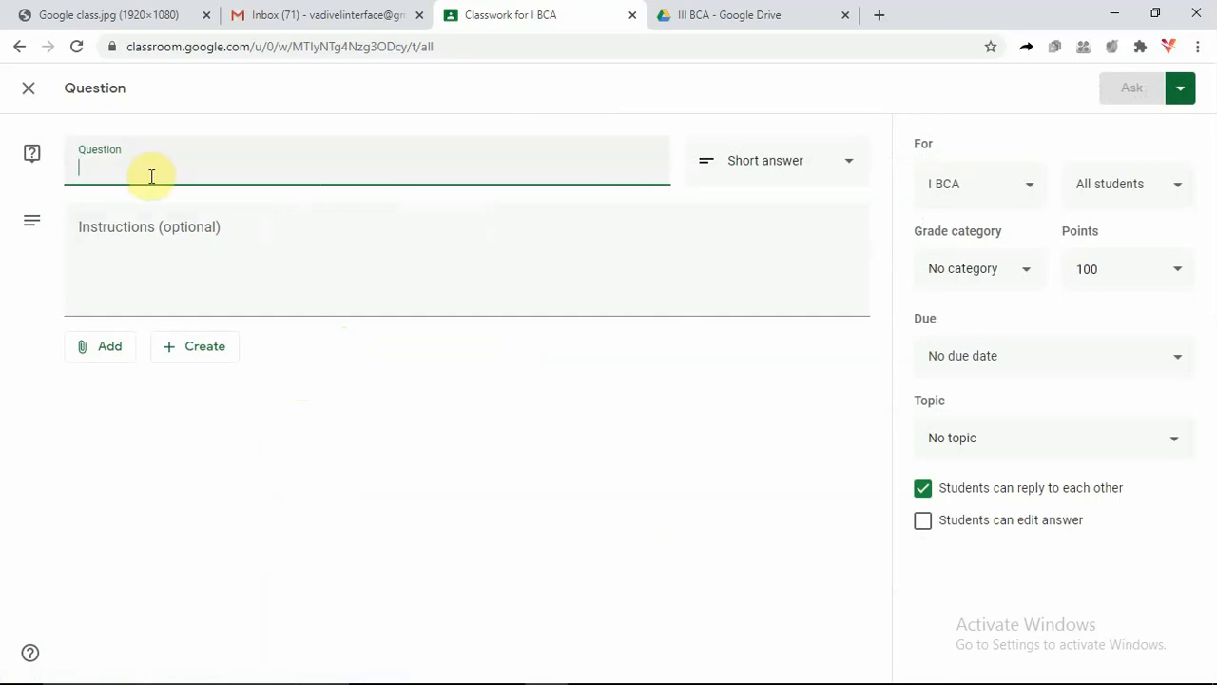
pyautogui.write('what')
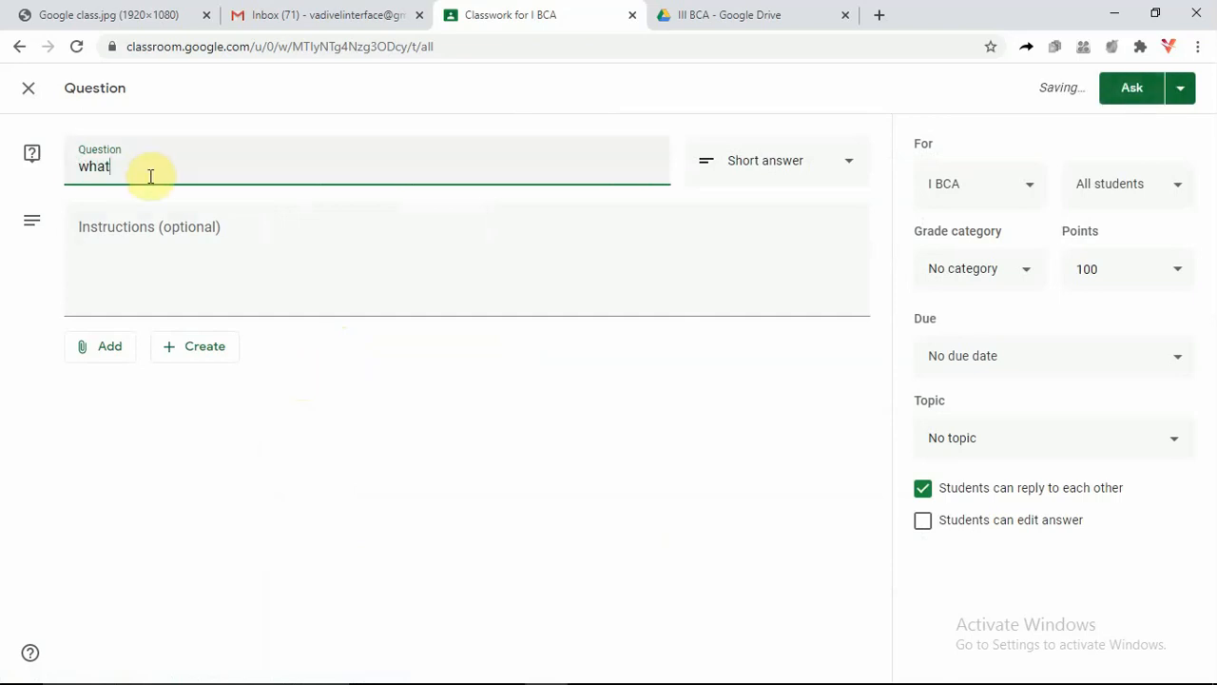
pyautogui.write('?')
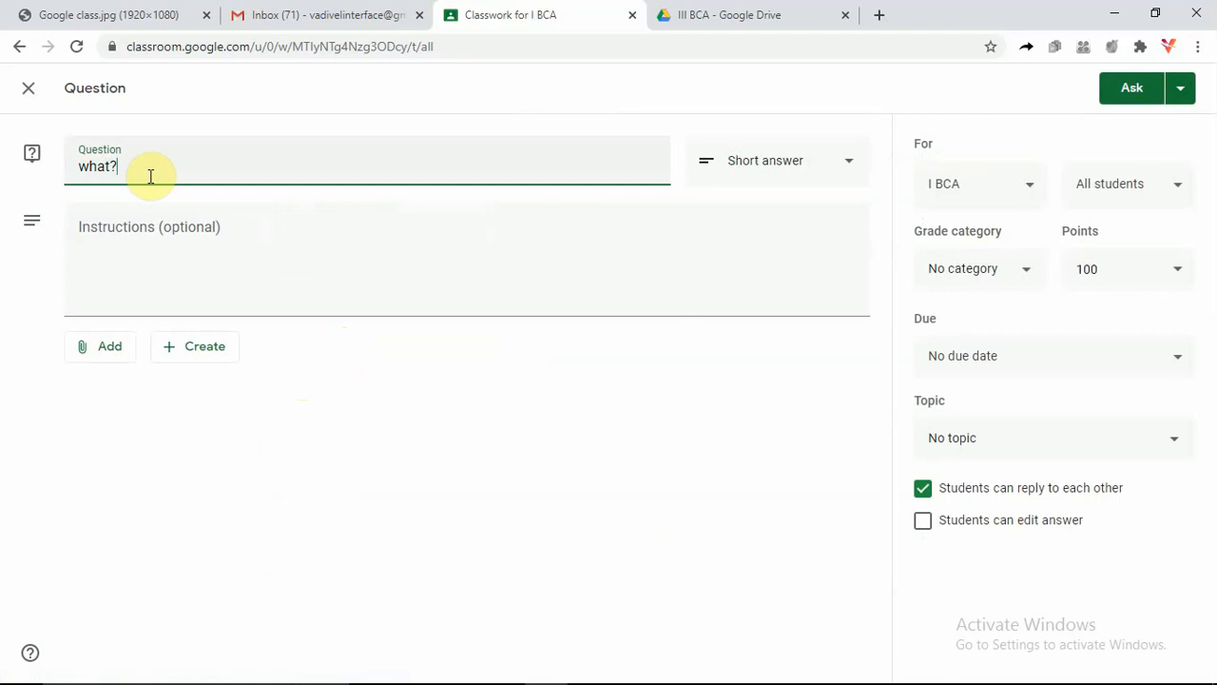
pyautogui.click(218, 279)
# - Make the question multiple choice with the answer options "a" and "v"
pyautogui.click(851, 162)
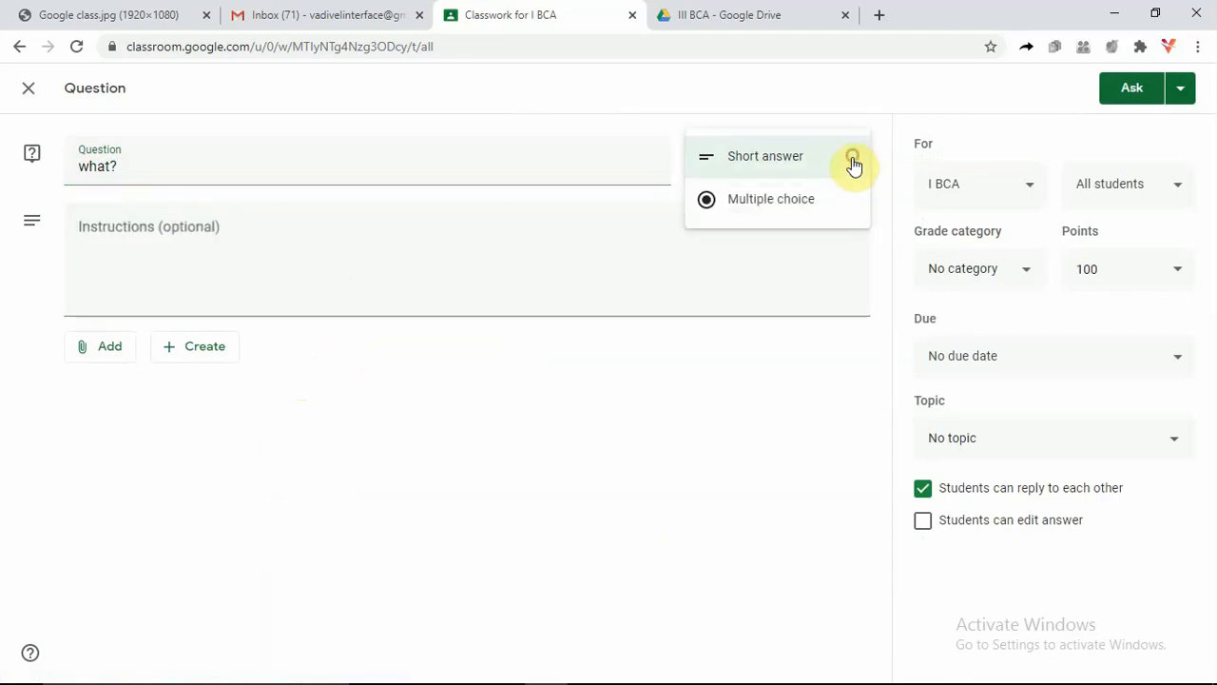
pyautogui.click(777, 212)
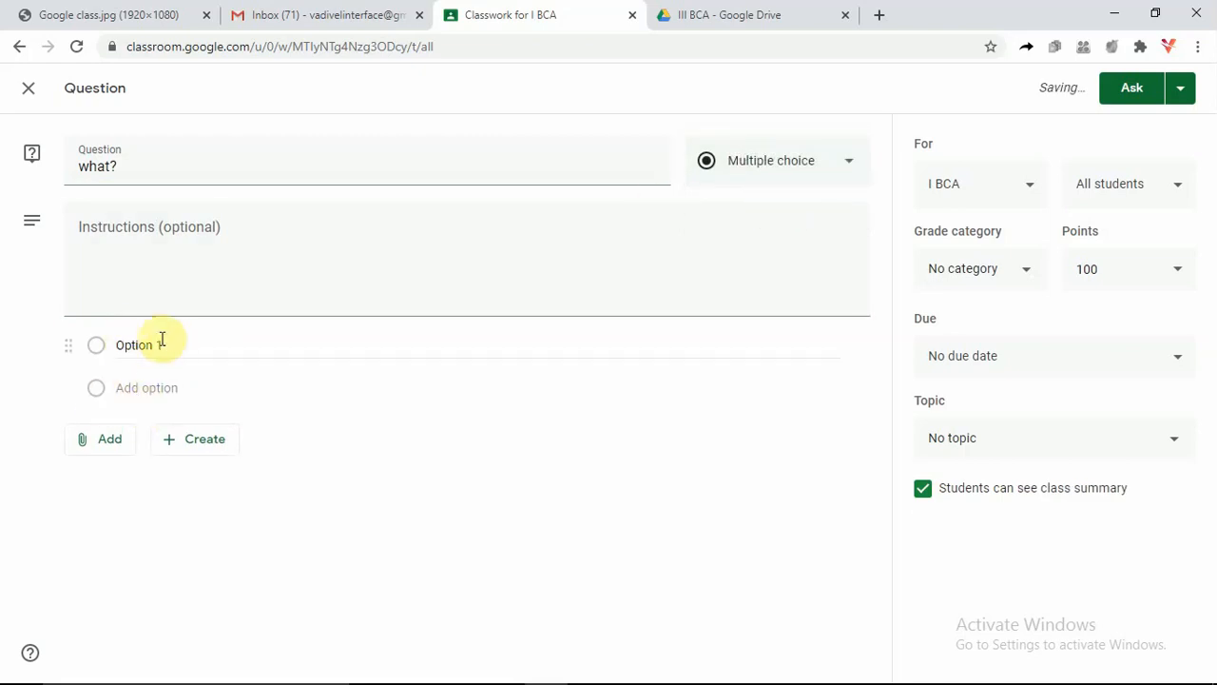
pyautogui.click(162, 353)
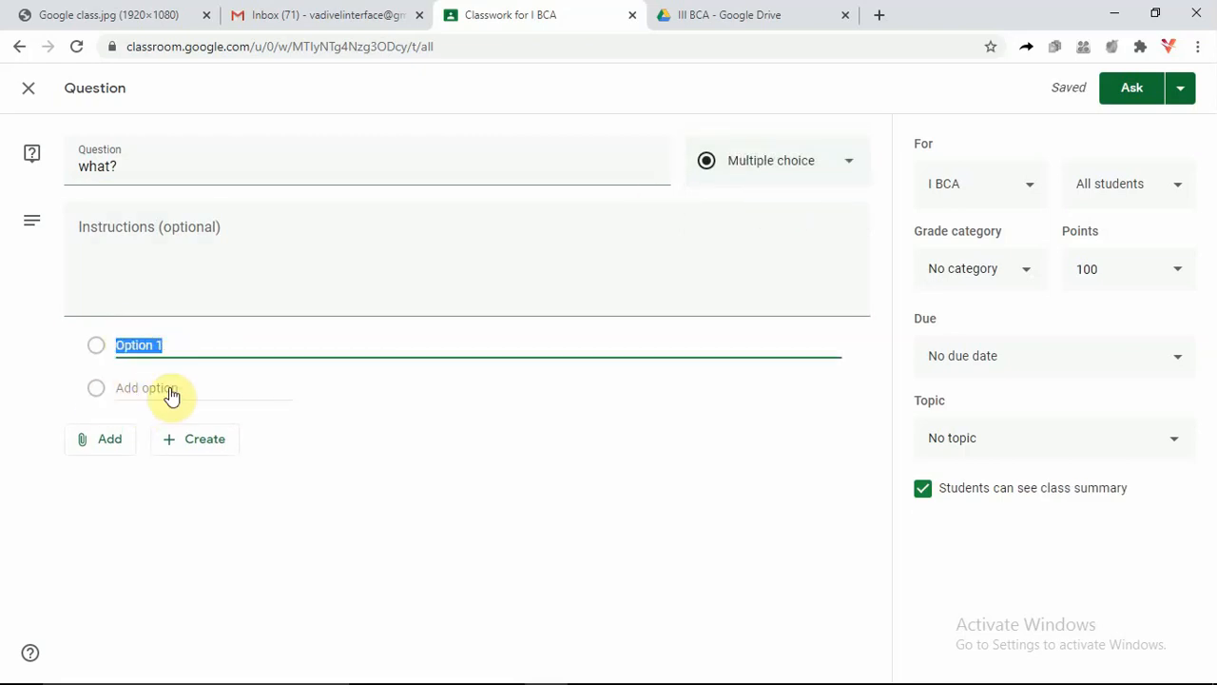
pyautogui.write('a')
pyautogui.click(167, 392)
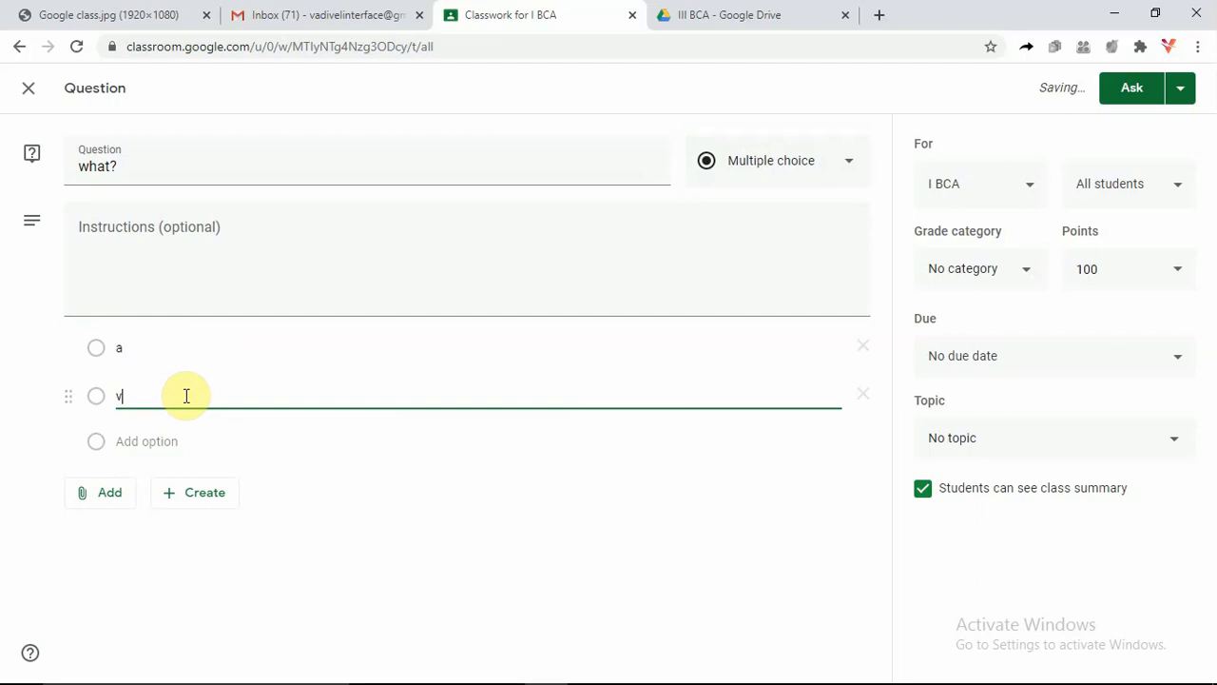
pyautogui.click(514, 540)
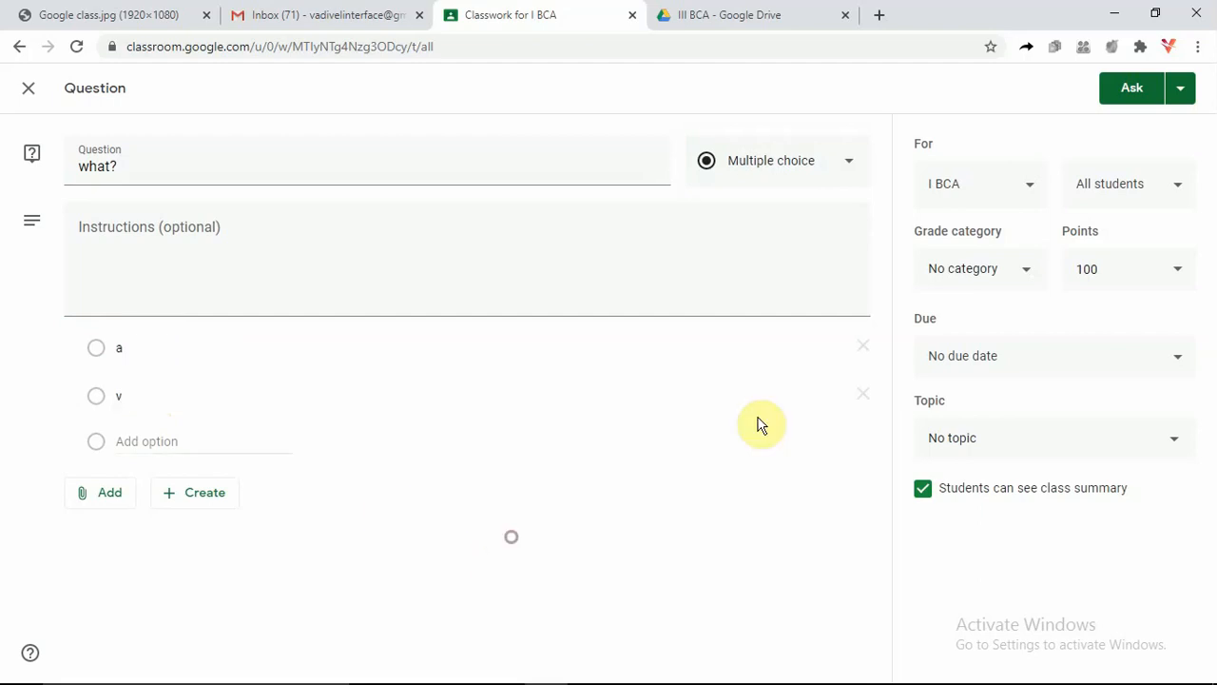
# - Keep the question assigned to all students and set its grade category to 50
pyautogui.click(1137, 193)
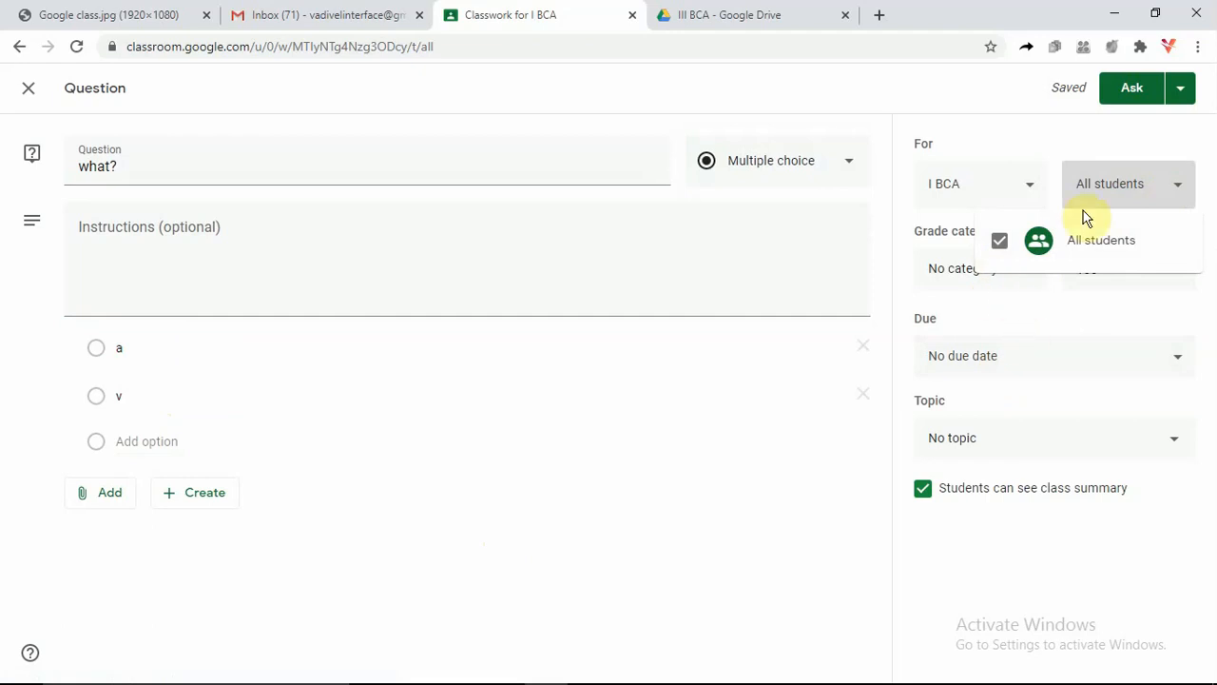
pyautogui.click(1011, 135)
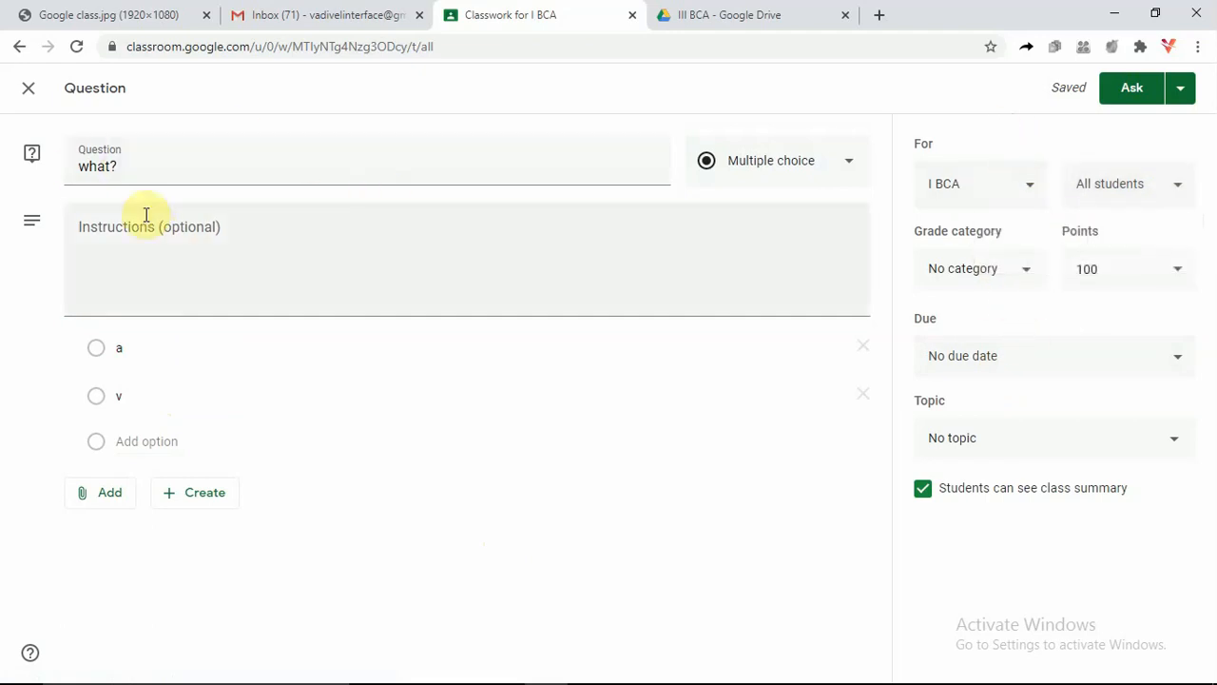
pyautogui.click(1011, 271)
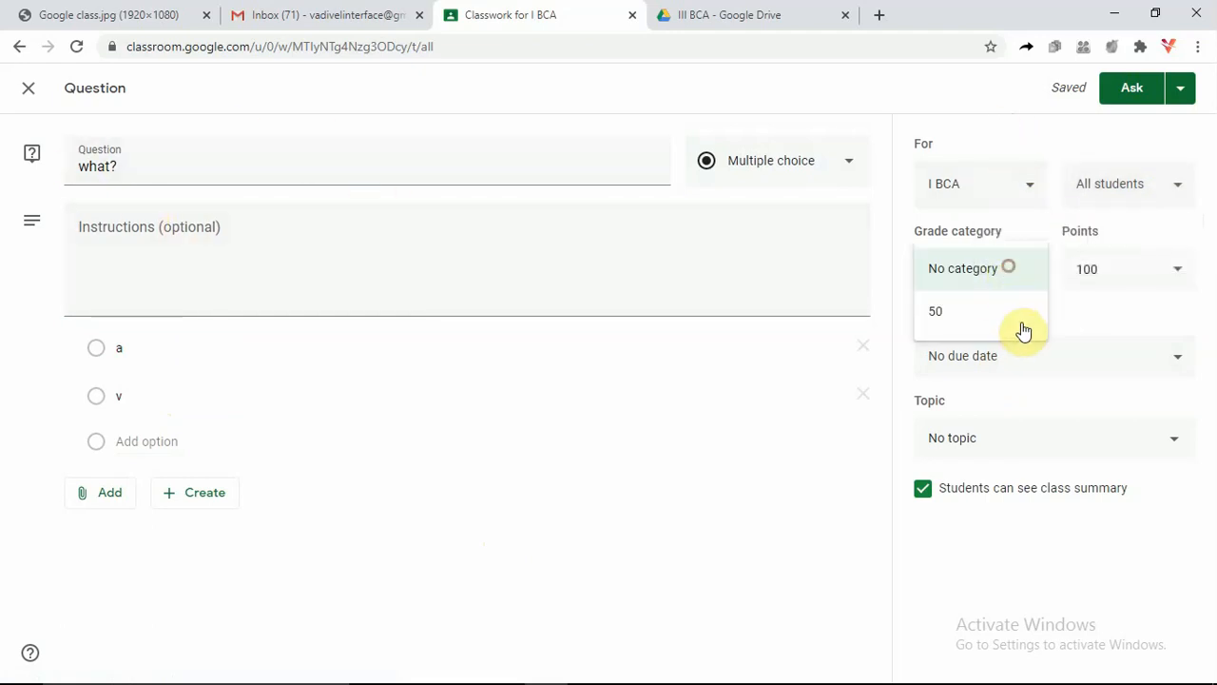
pyautogui.click(944, 326)
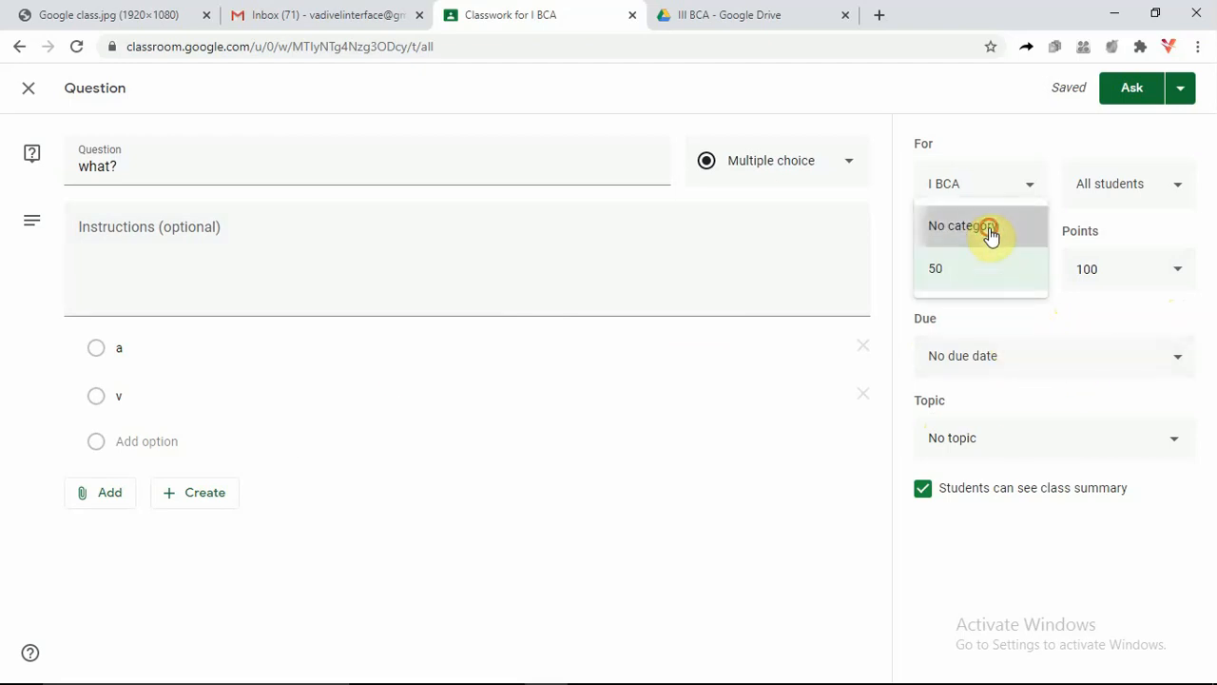
pyautogui.click(989, 234)
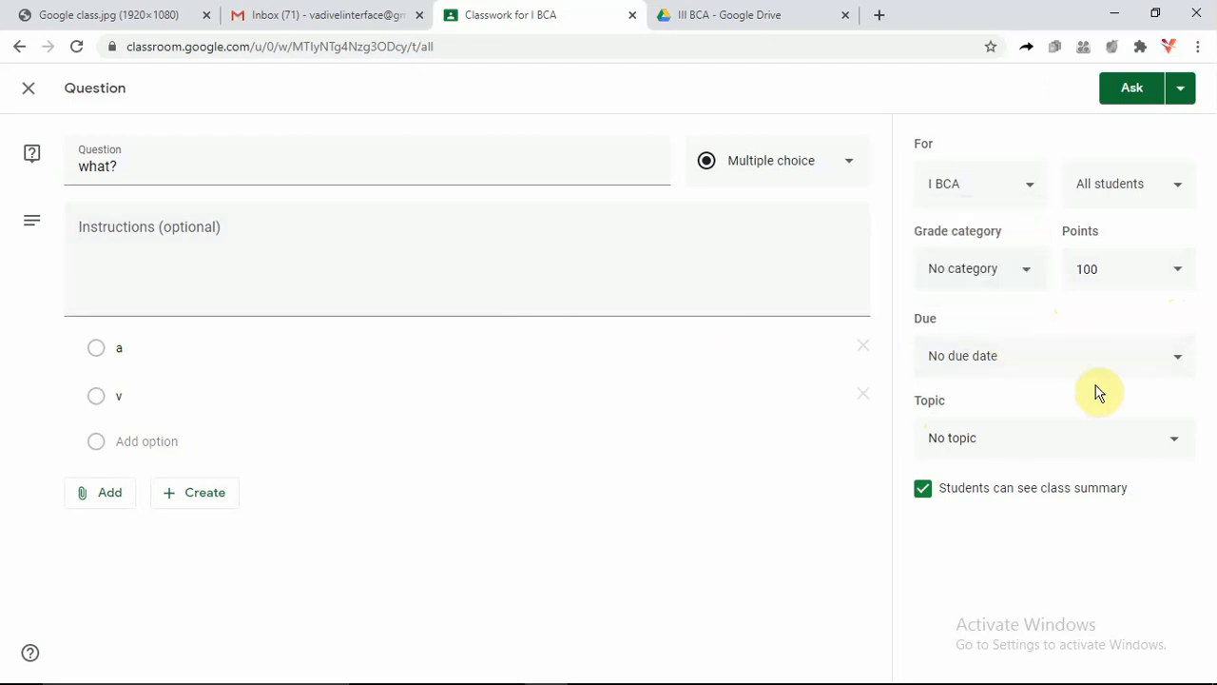
pyautogui.click(1019, 276)
pyautogui.click(932, 315)
# - Set the question's due date to Aug 8, 2020 and its due time to 11:59 PM
pyautogui.click(1040, 356)
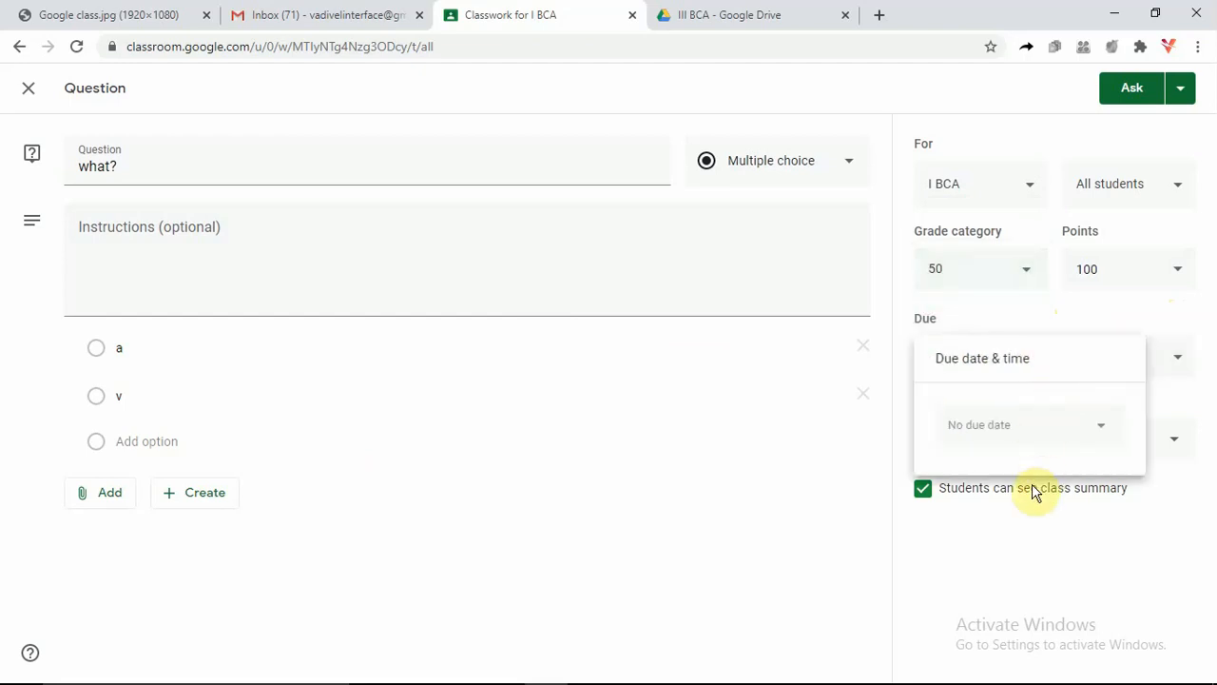
pyautogui.click(1108, 430)
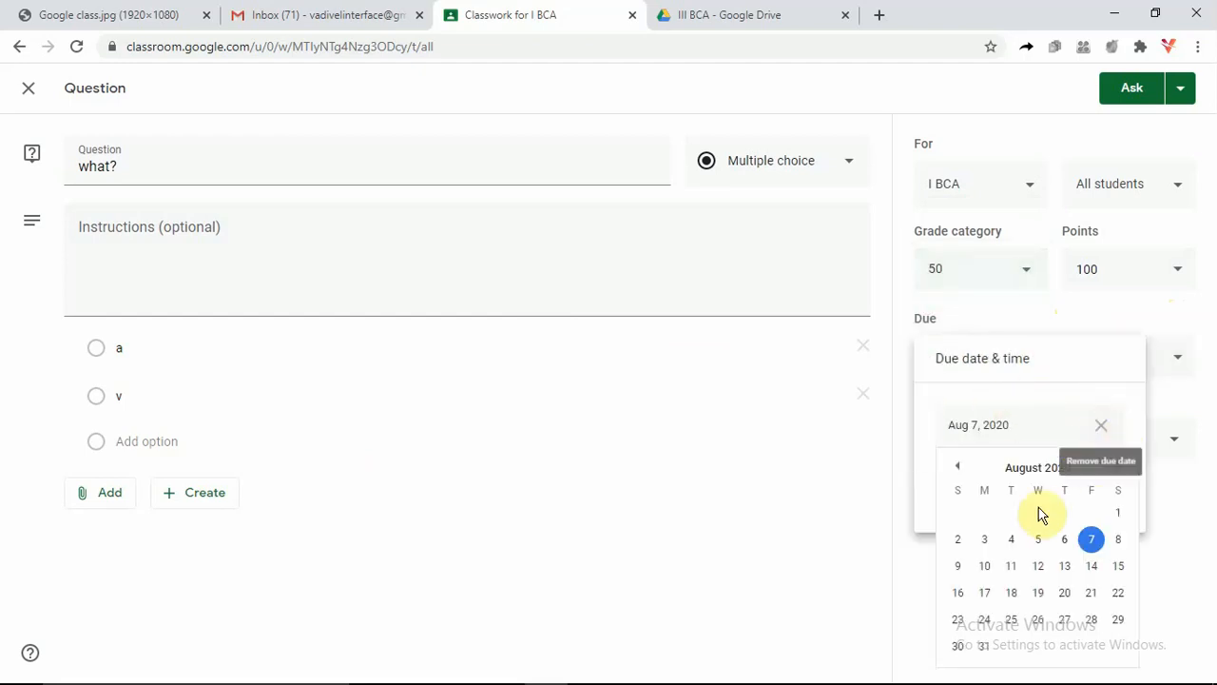
pyautogui.click(1118, 539)
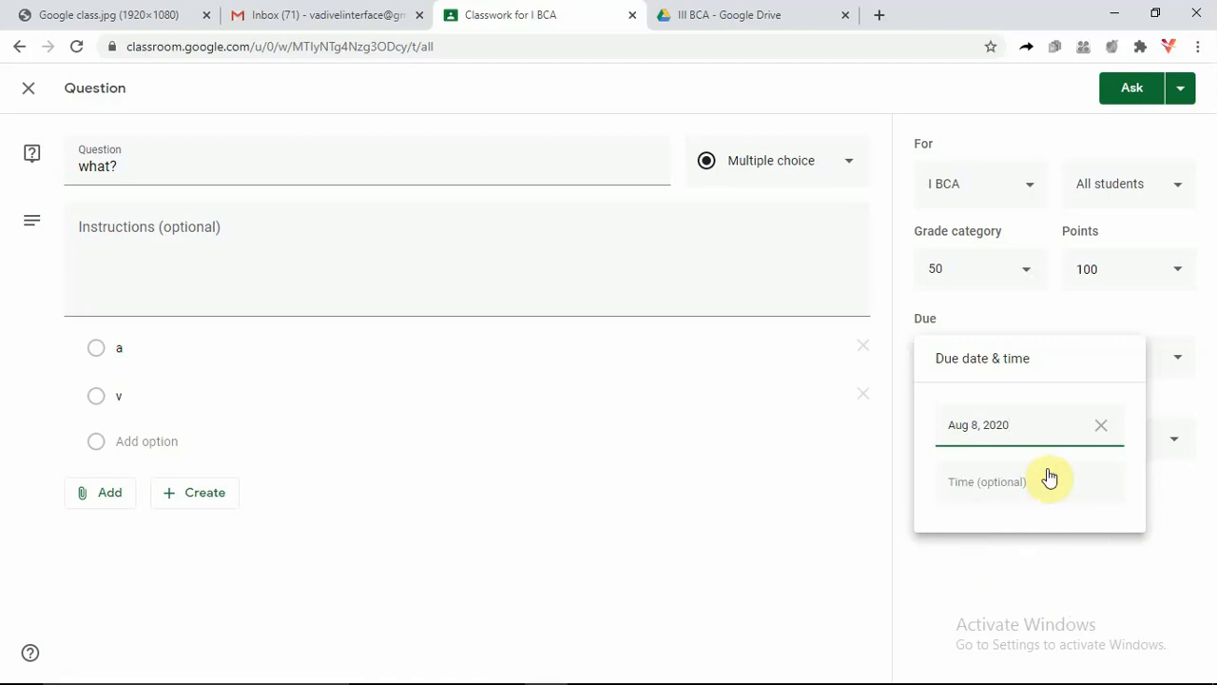
pyautogui.click(856, 473)
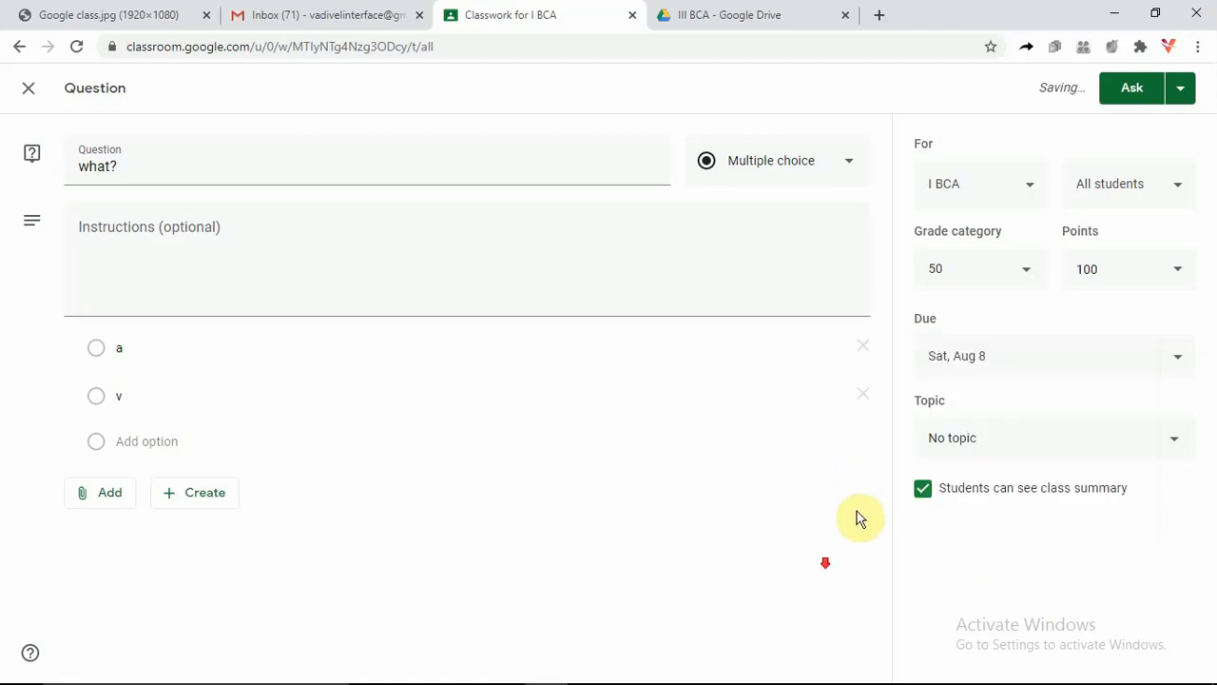
pyautogui.click(1146, 441)
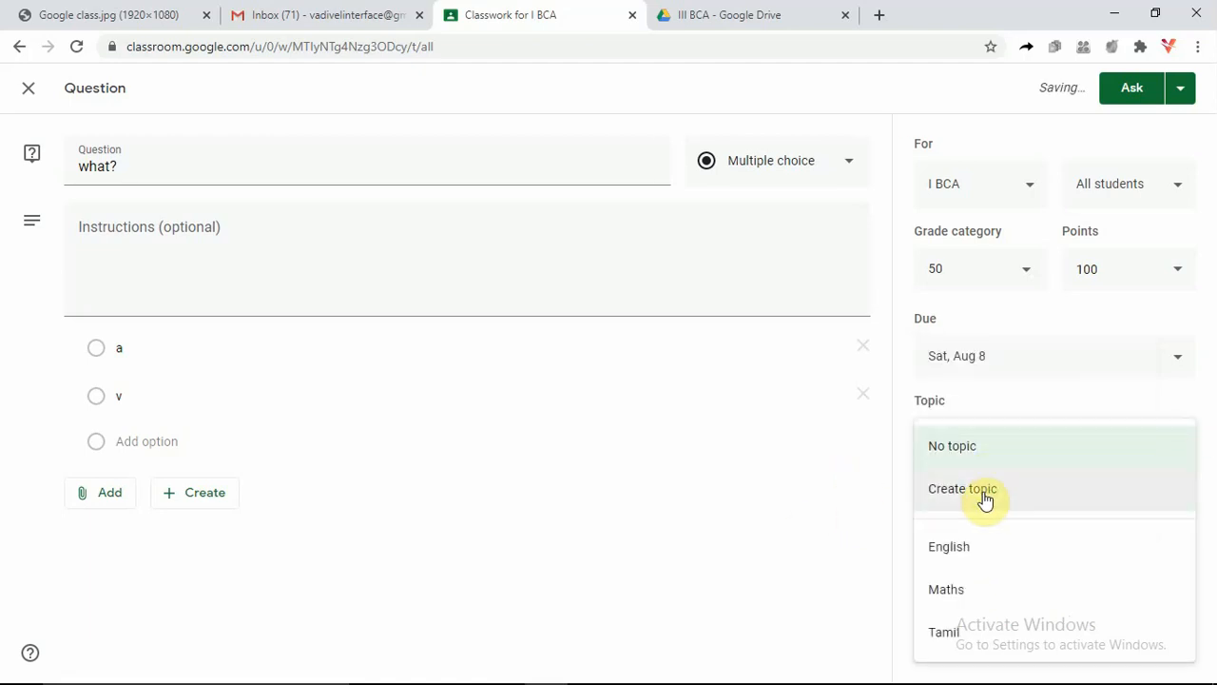
pyautogui.click(856, 468)
pyautogui.click(1039, 352)
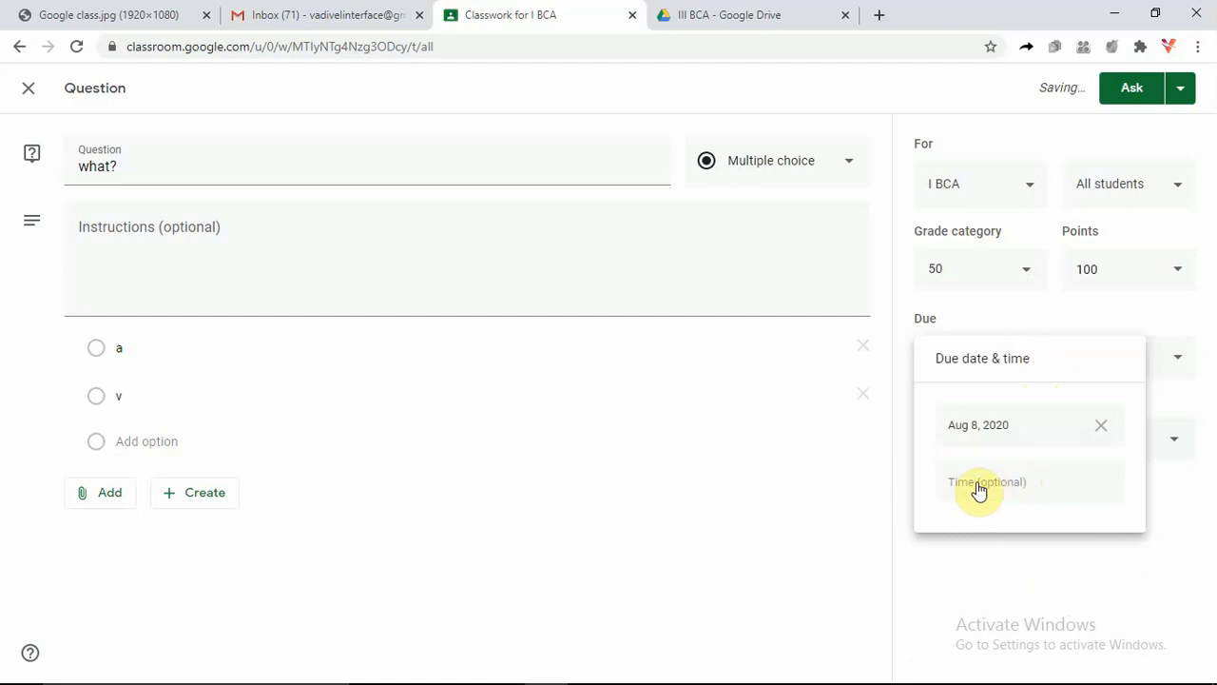
pyautogui.click(979, 488)
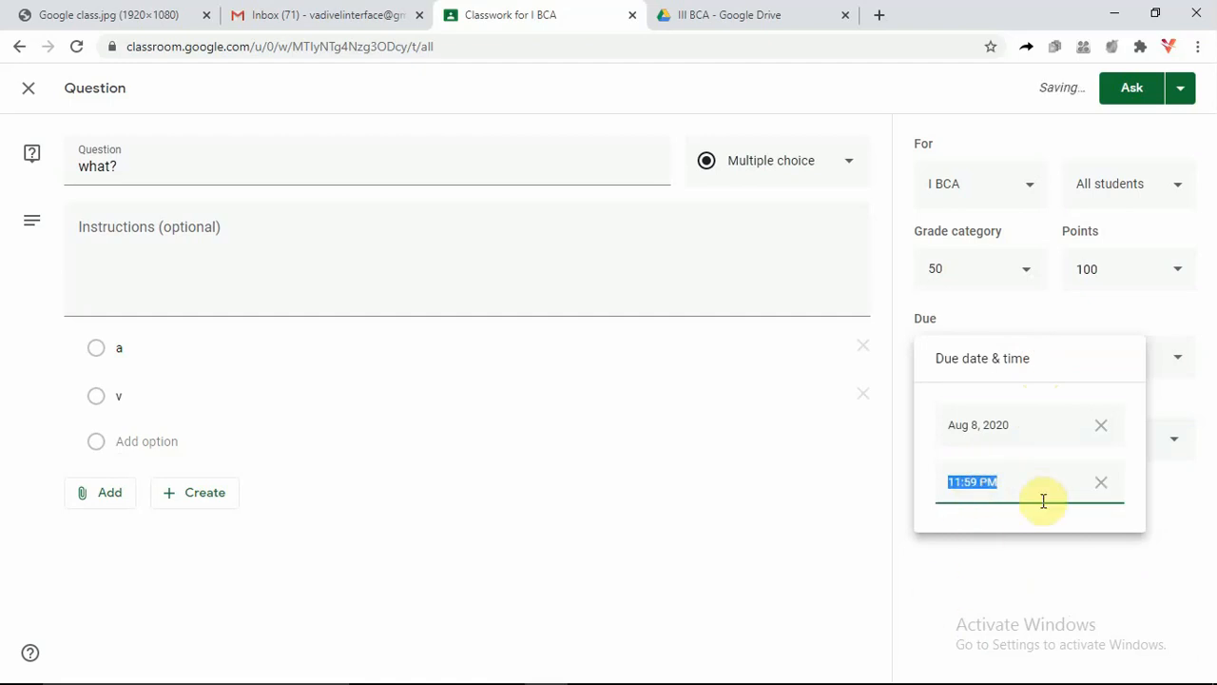
pyautogui.click(845, 493)
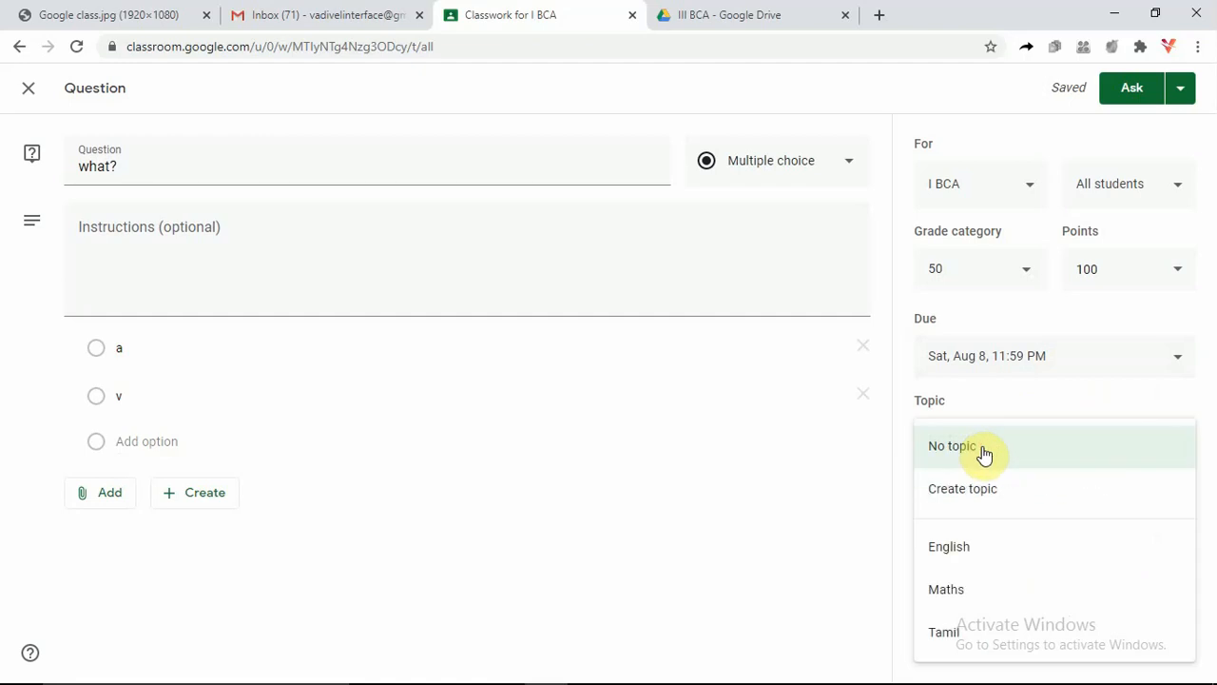
# - File the question under the English topic and post it to the class
pyautogui.click(947, 552)
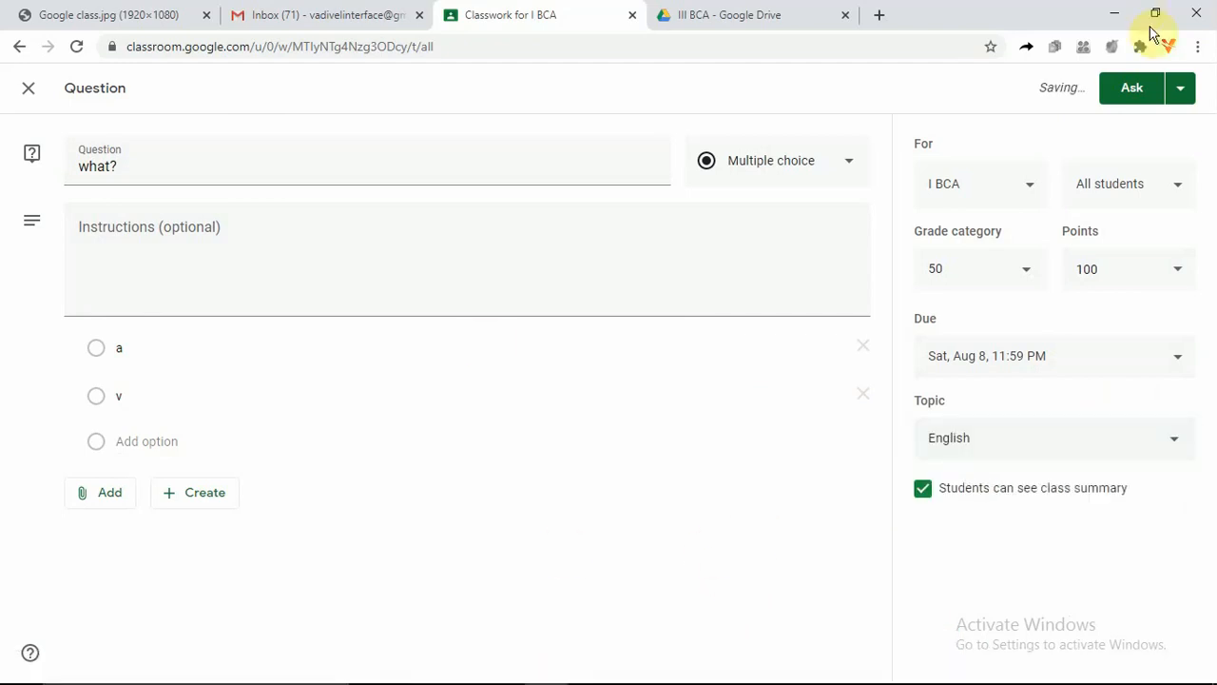
pyautogui.click(1135, 93)
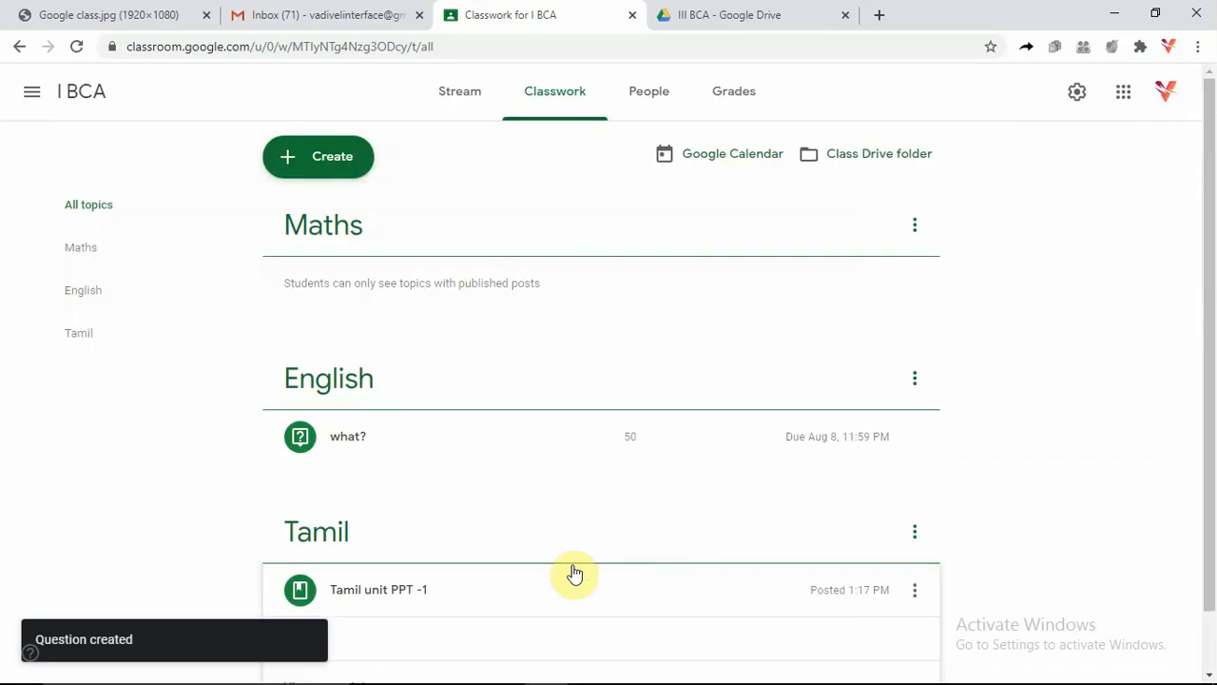
# - Check the posted English question's turned-in and assigned details and the class gradebook
pyautogui.click(414, 439)
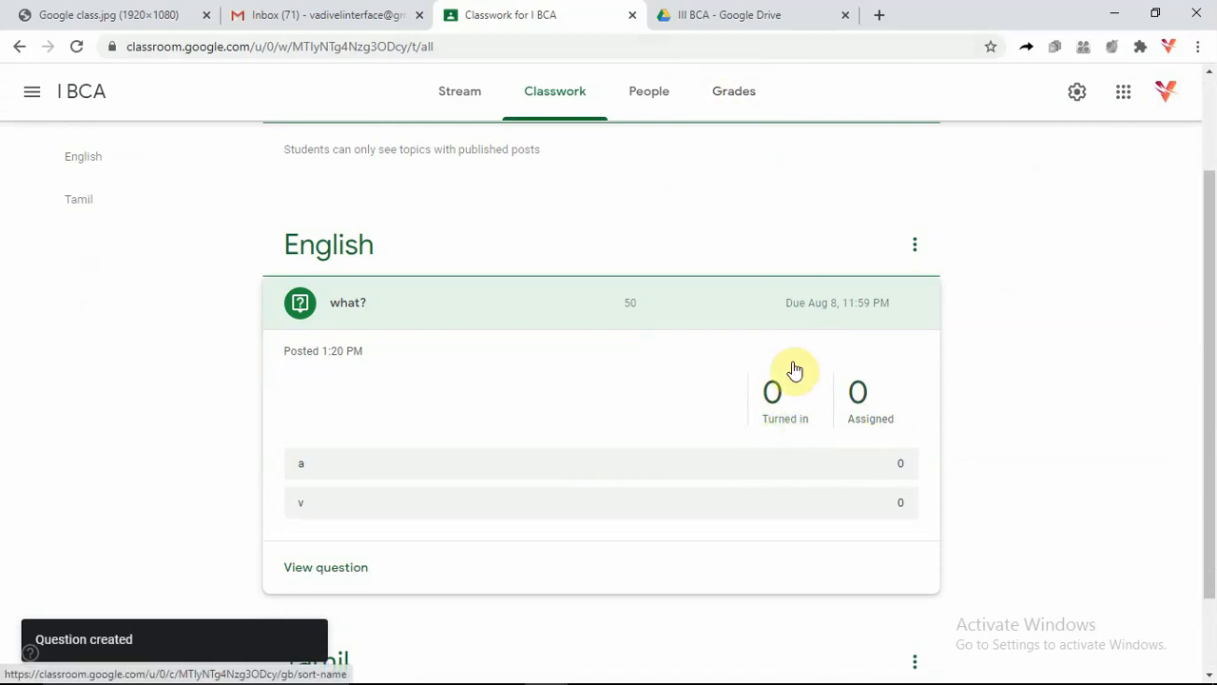
pyautogui.click(746, 95)
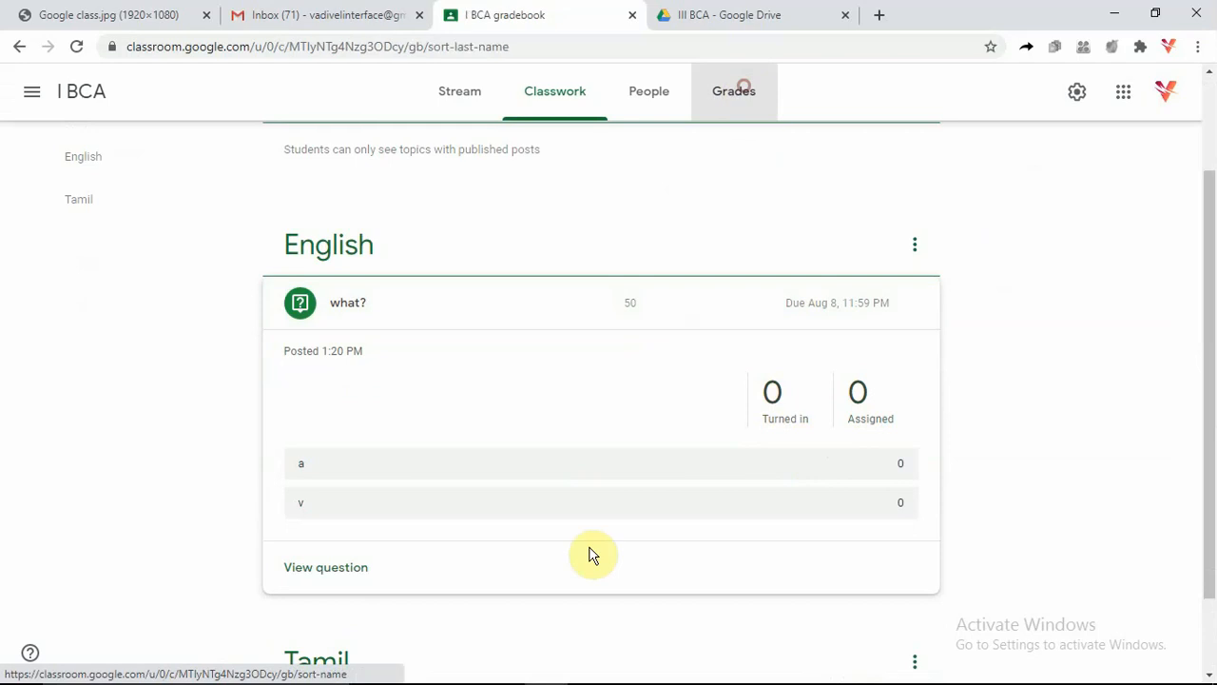
pyautogui.click(77, 48)
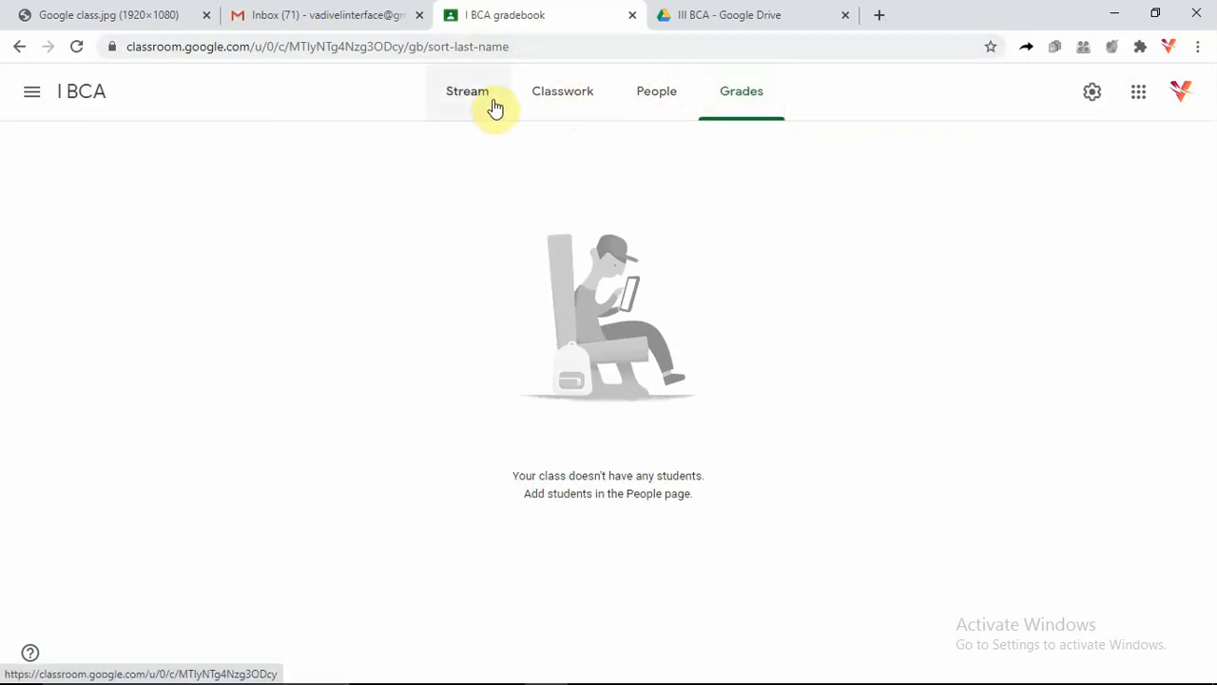
pyautogui.click(547, 99)
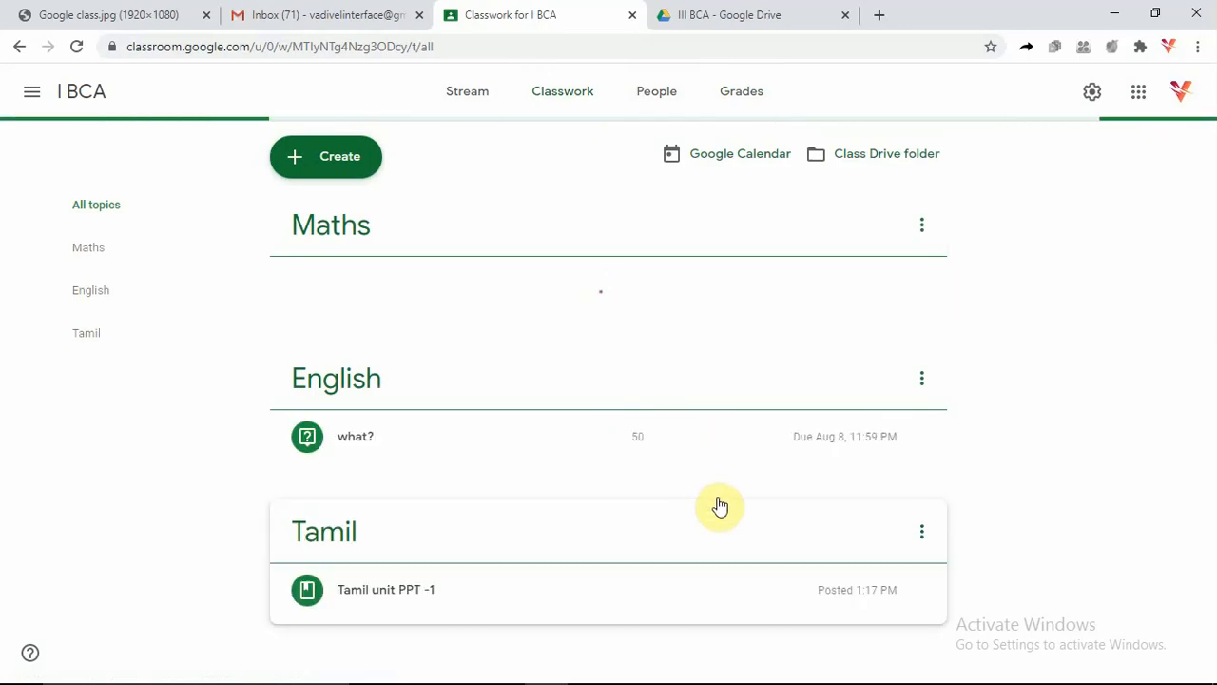
pyautogui.click(897, 433)
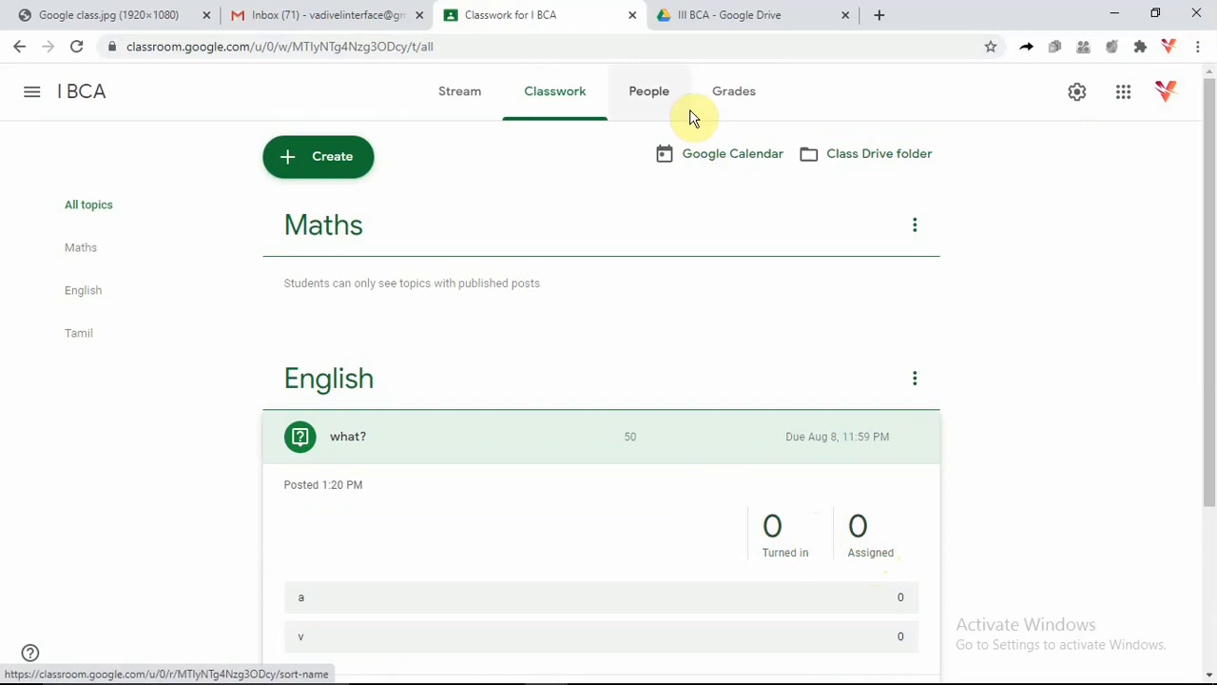
pyautogui.click(742, 101)
# - Start a new quiz assignment in the classwork and remove its automatically created Google Forms attachment
pyautogui.click(549, 99)
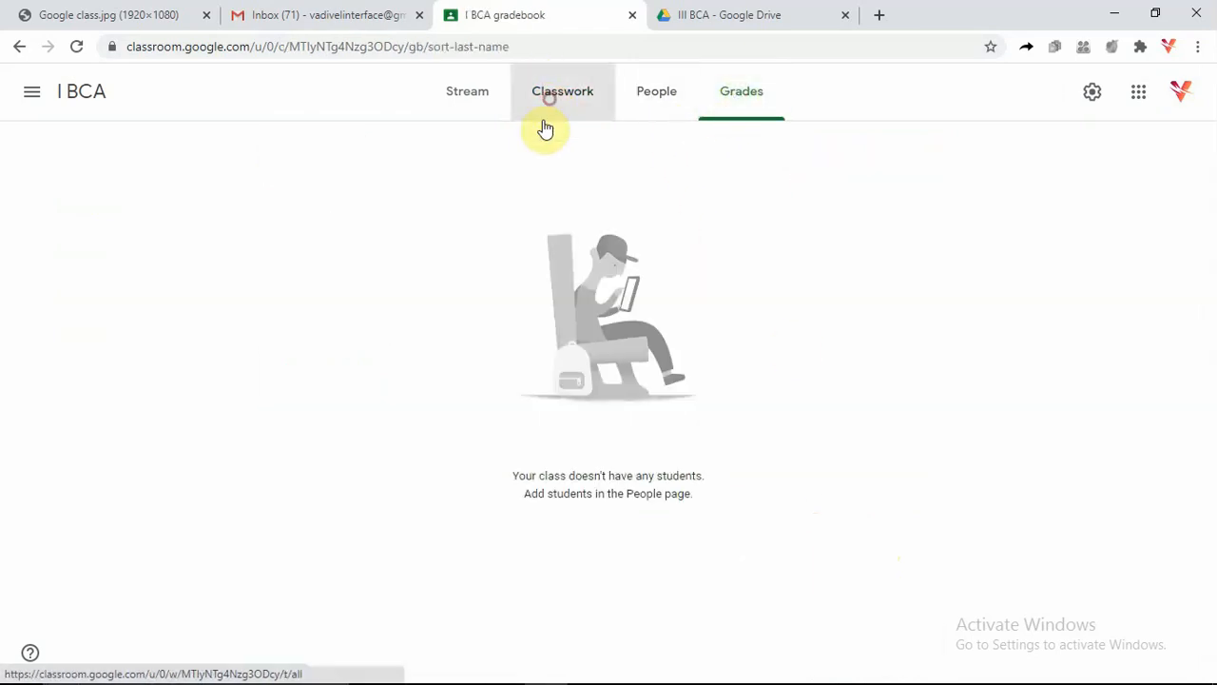
pyautogui.click(272, 155)
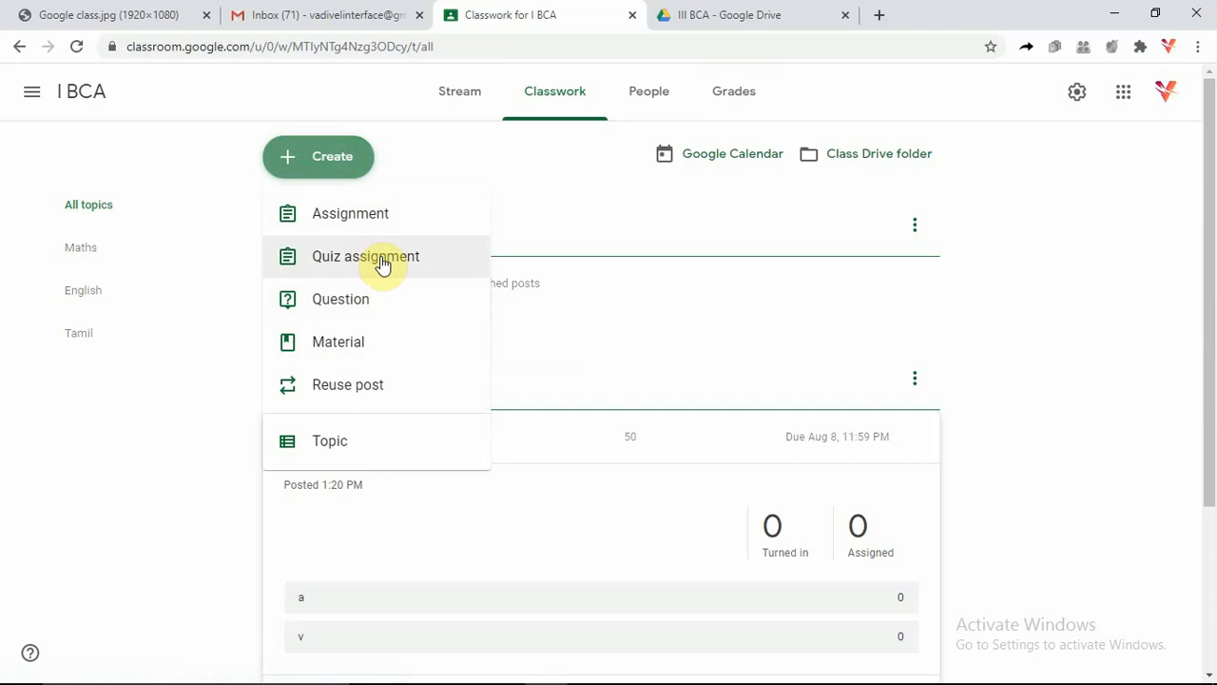
pyautogui.click(381, 264)
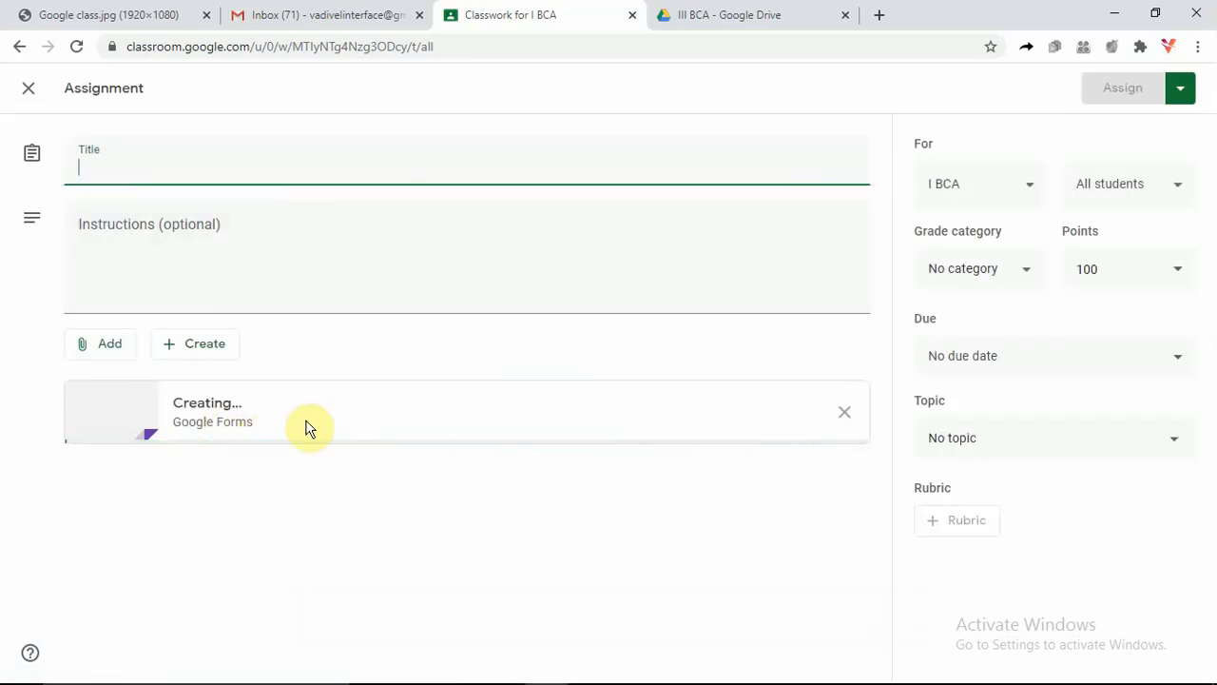
pyautogui.click(846, 415)
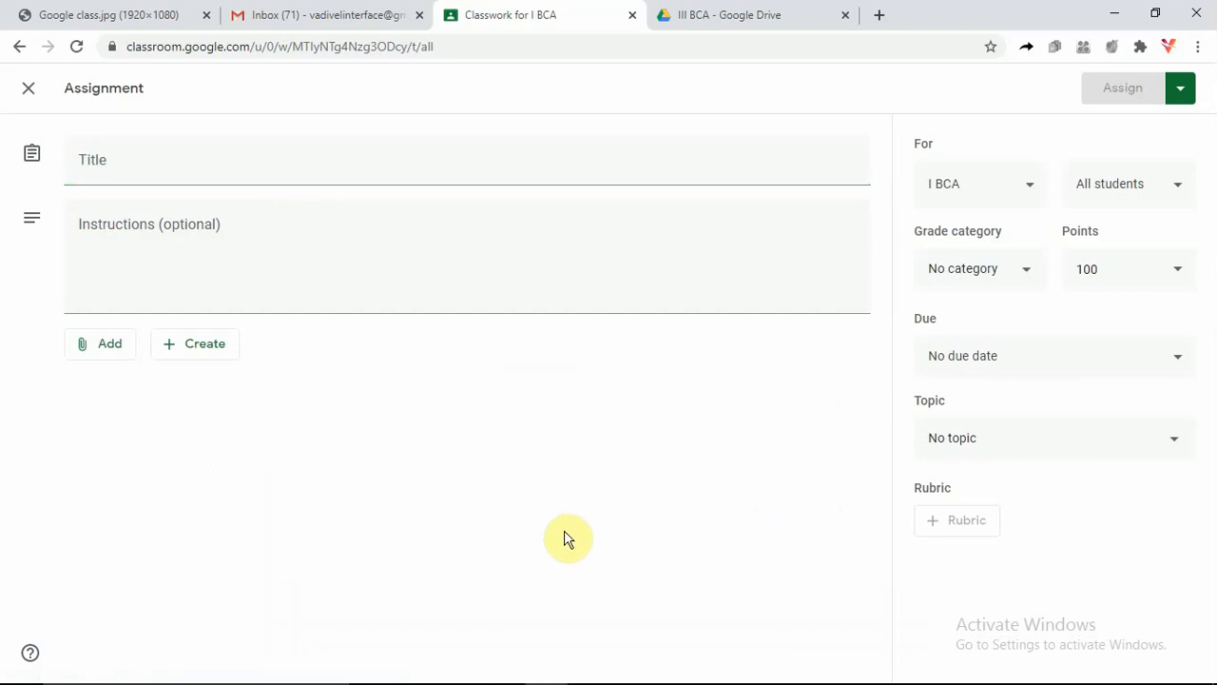
# - Attach today's Blank Quiz form from the recent Google Drive files to the assignment
pyautogui.click(94, 360)
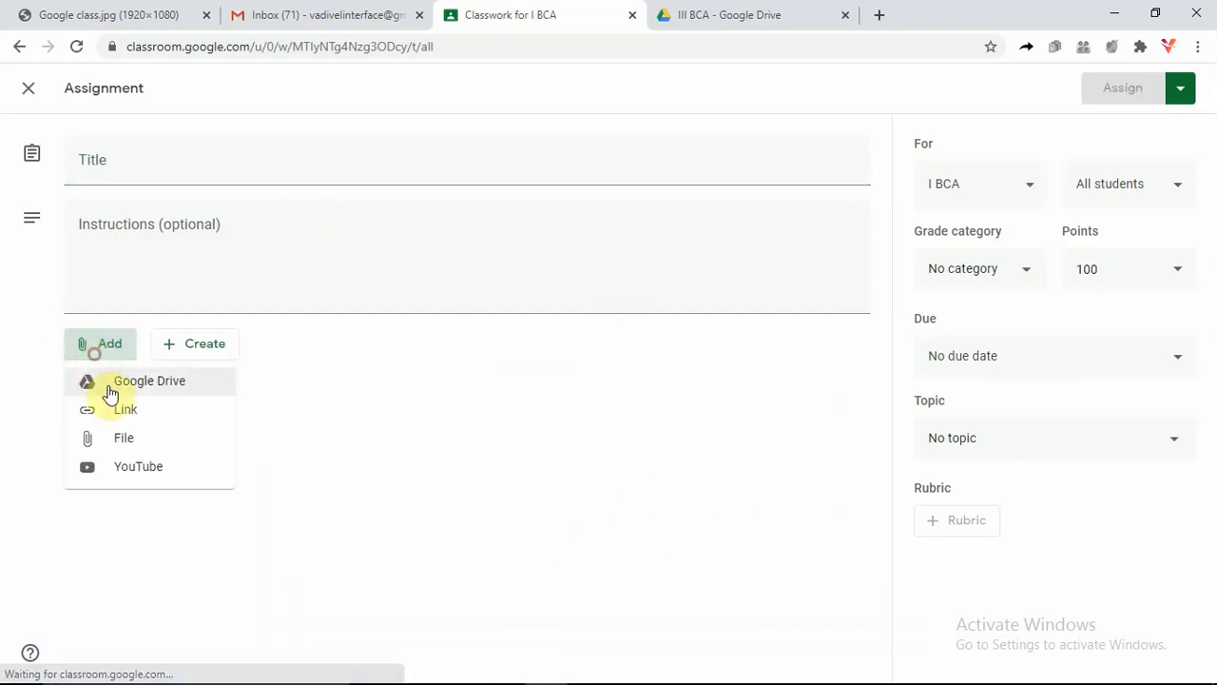
pyautogui.click(144, 383)
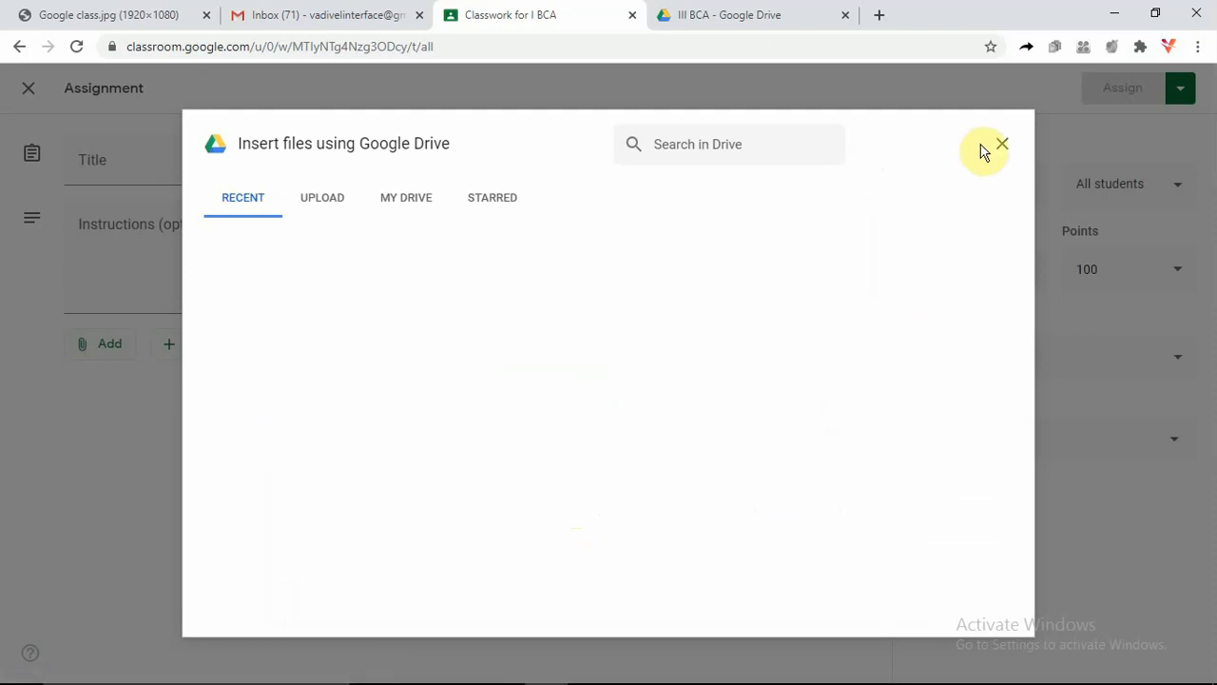
pyautogui.click(1000, 152)
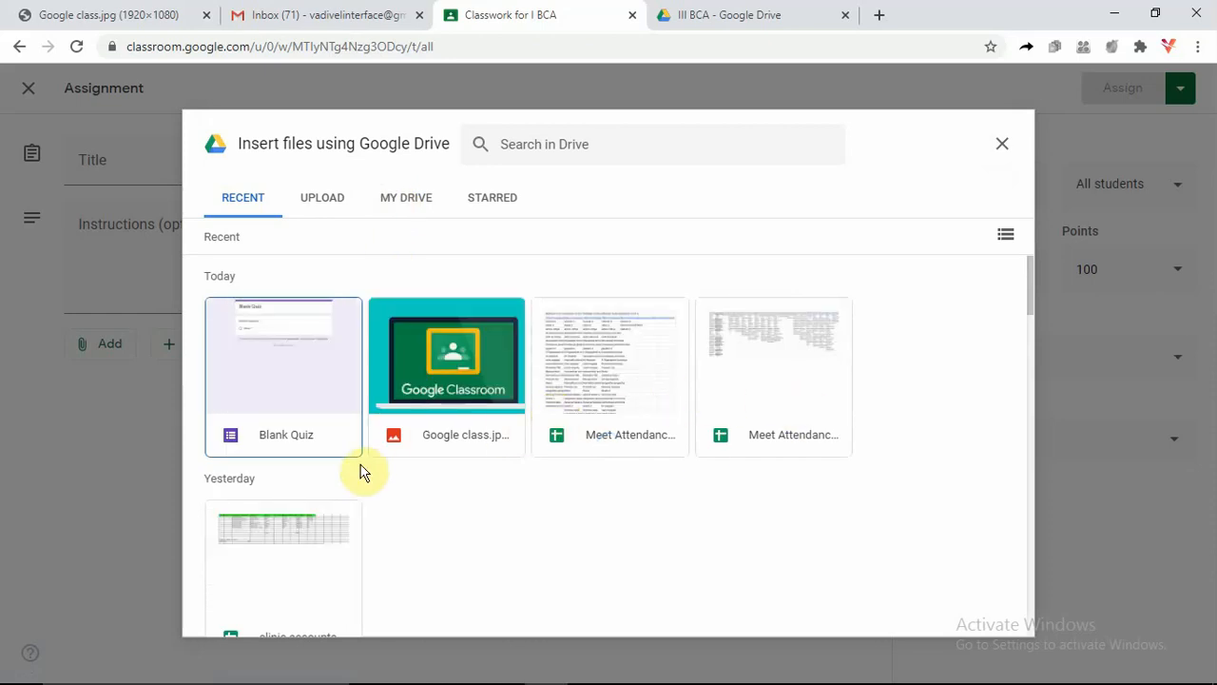
pyautogui.click(285, 345)
pyautogui.scroll(-5, 487, 527)
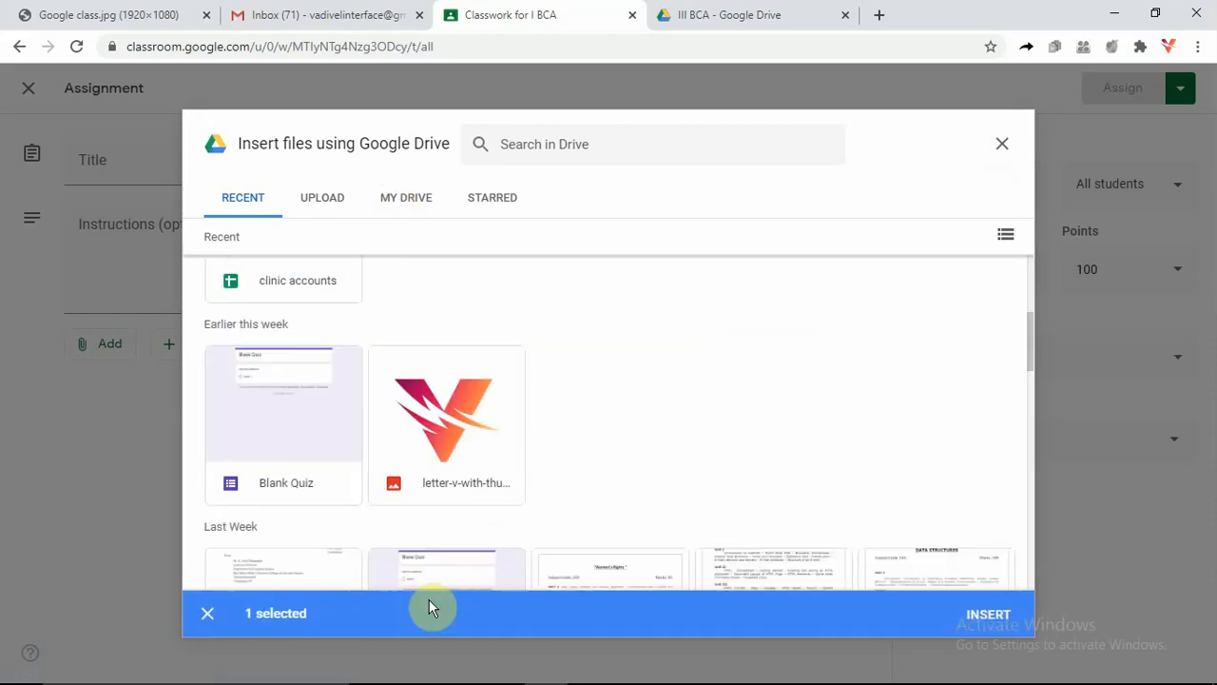
pyautogui.click(956, 628)
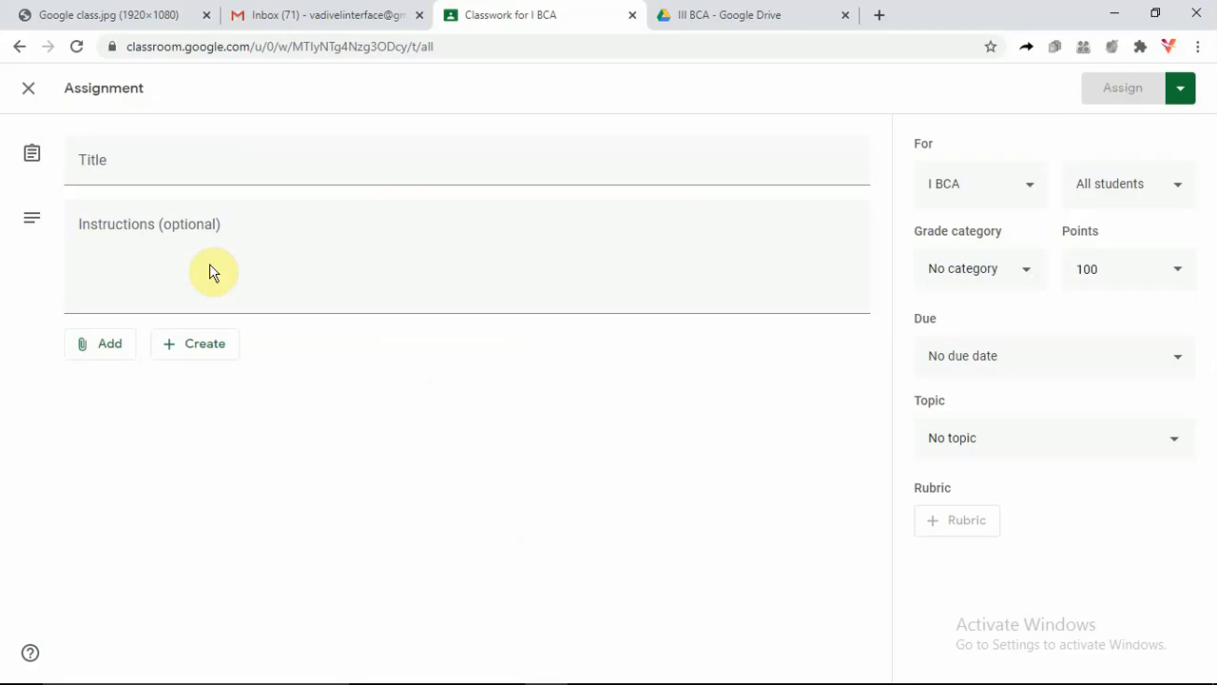
# - Title the assignment "Quiz sample" and set its grade category to 50
pyautogui.click(144, 166)
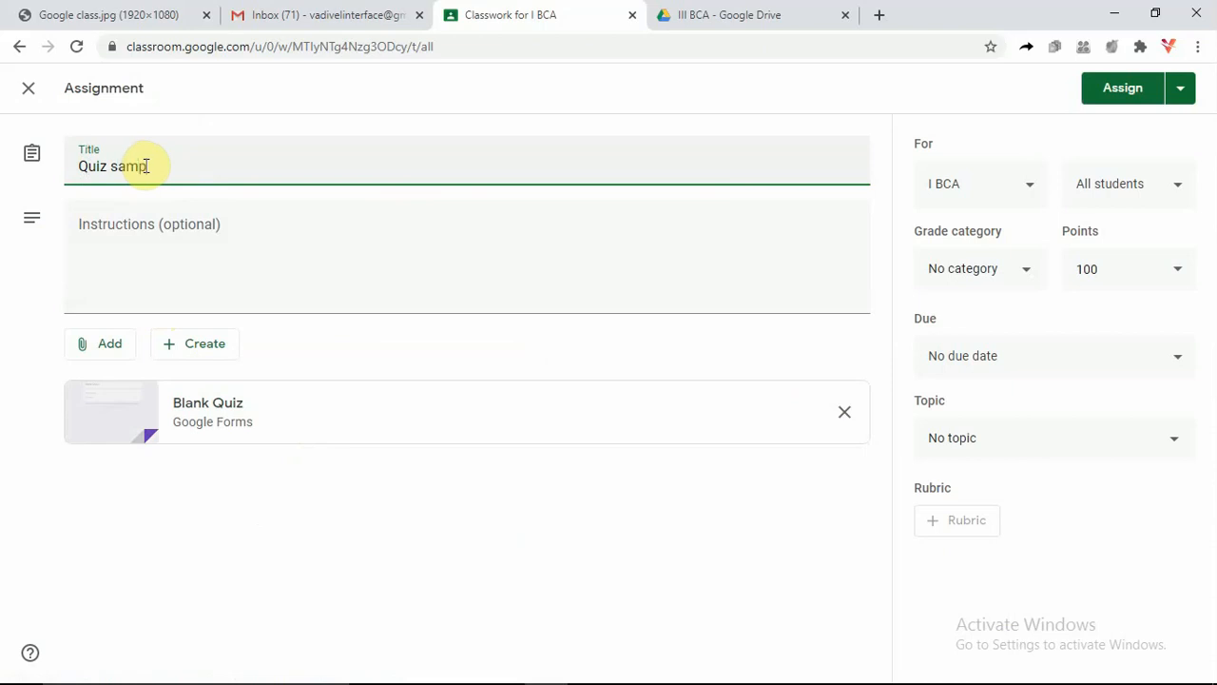
pyautogui.write('Quiz sample')
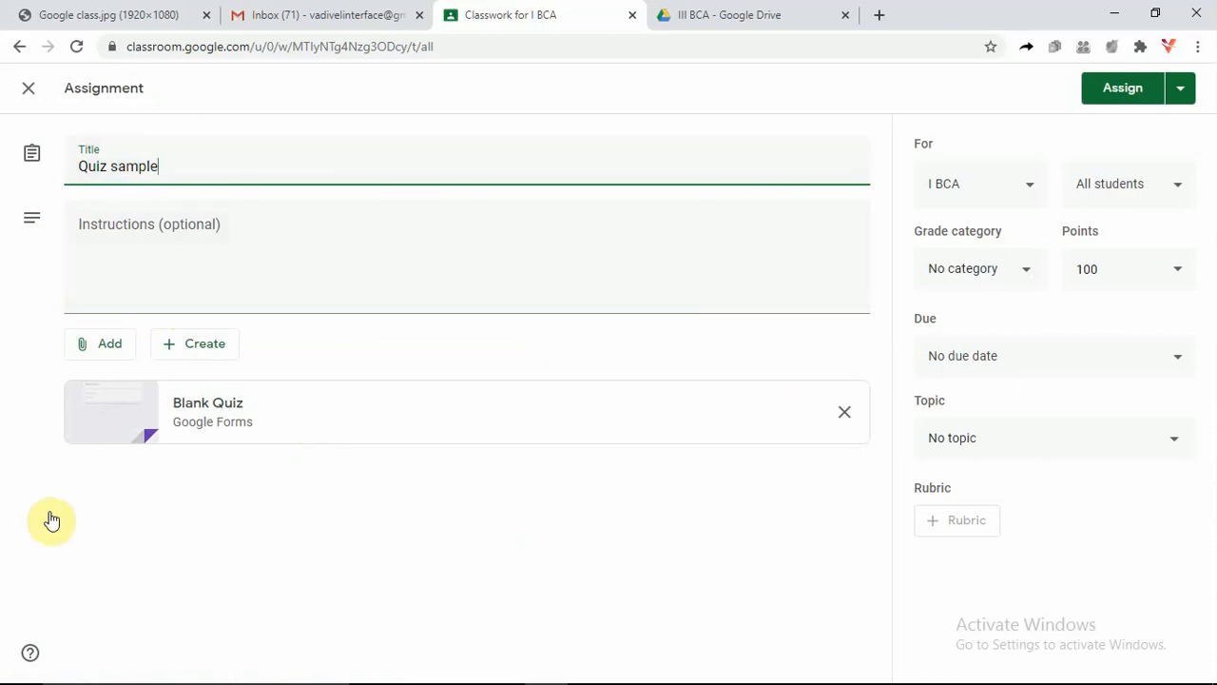
pyautogui.click(999, 278)
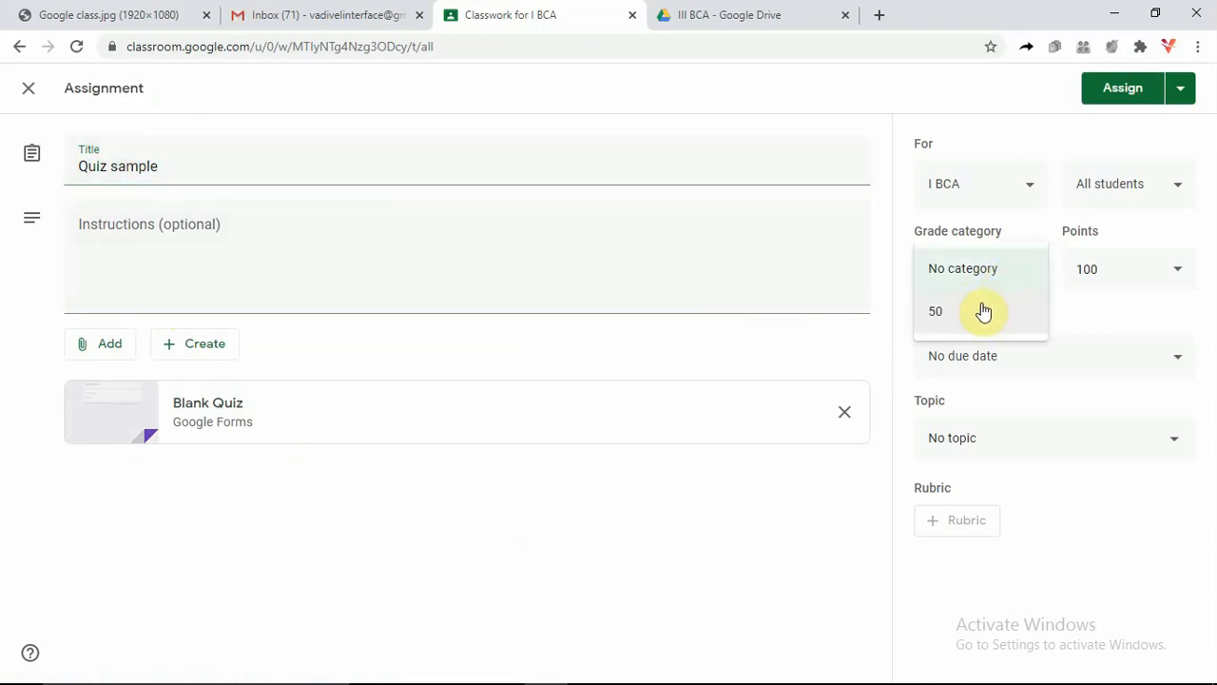
pyautogui.click(981, 310)
# - Set the quiz assignment's due date to Aug 13, 2020 without a due time
pyautogui.click(1049, 358)
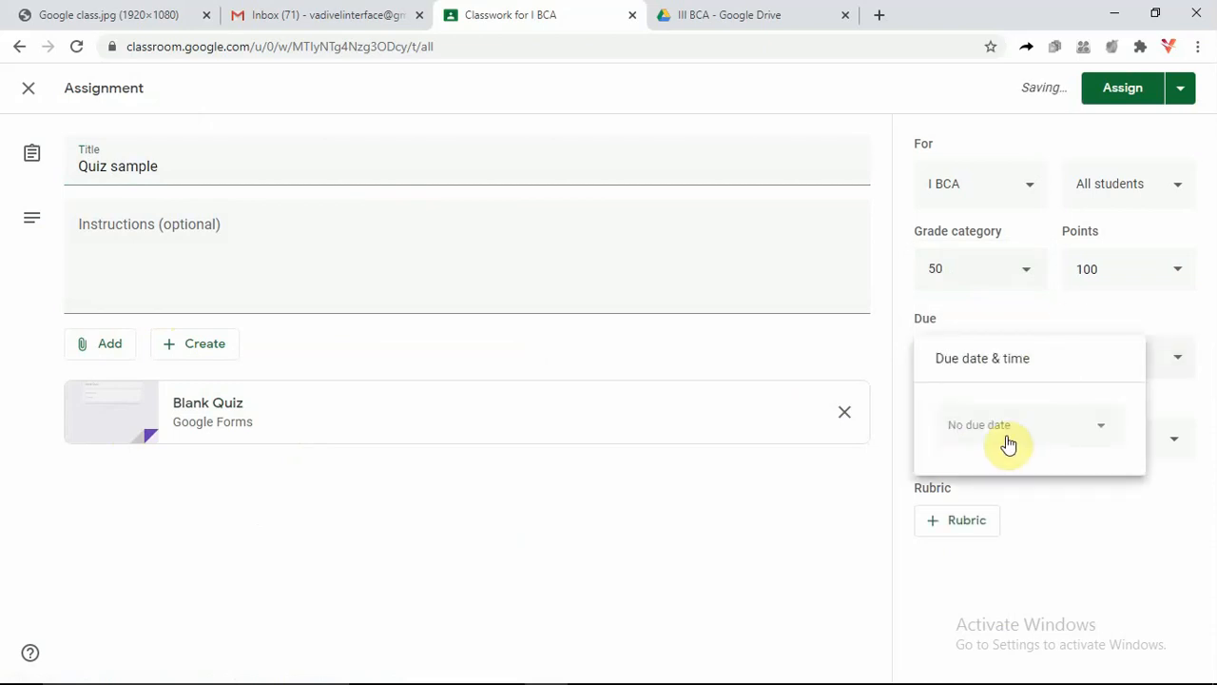
pyautogui.click(1070, 434)
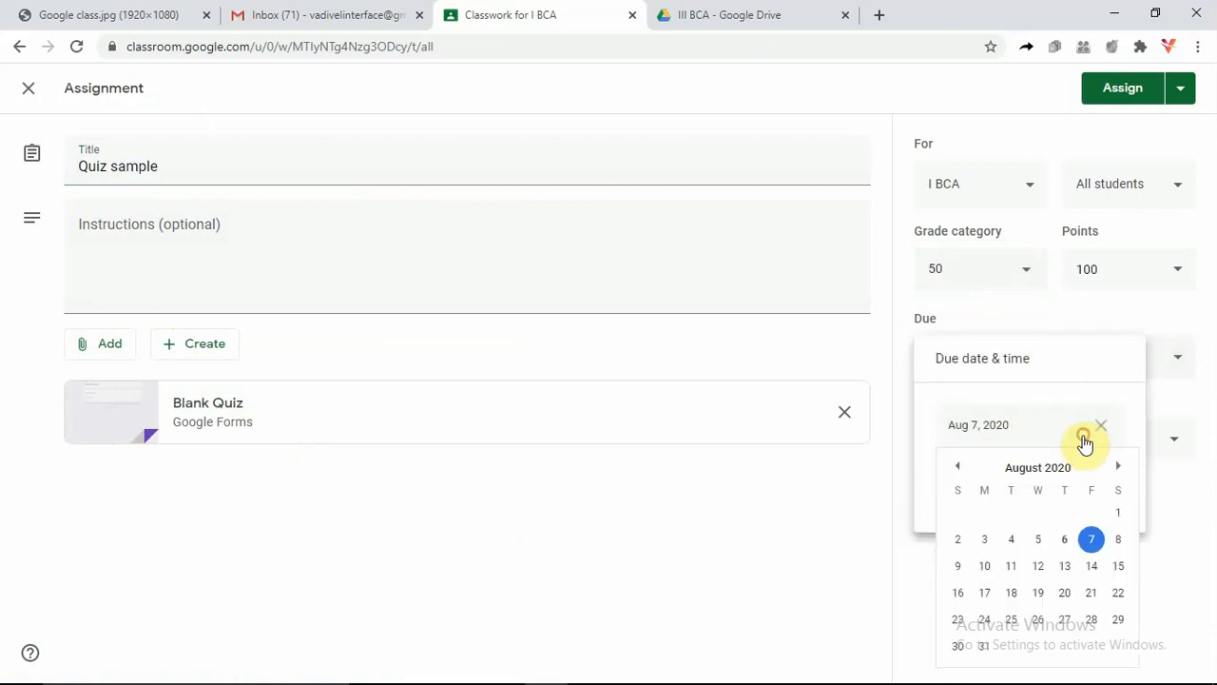
pyautogui.click(1064, 566)
pyautogui.click(809, 573)
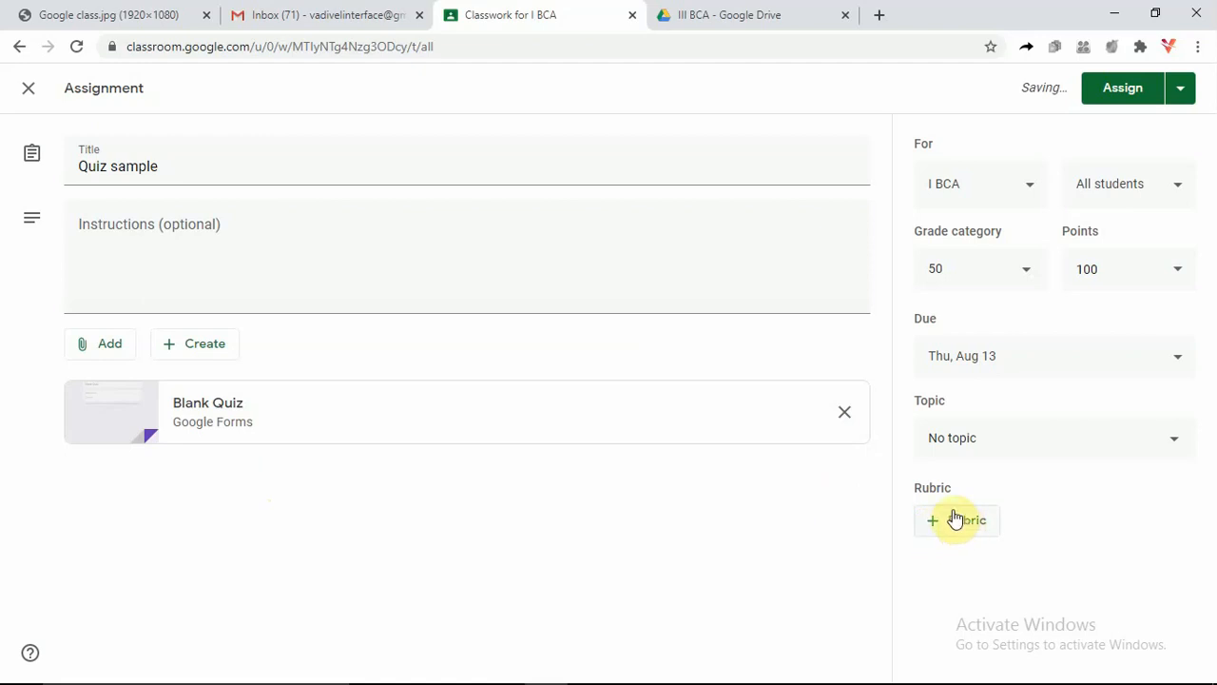
# - File the quiz assignment under the Maths topic and assign it to the class
pyautogui.click(1000, 449)
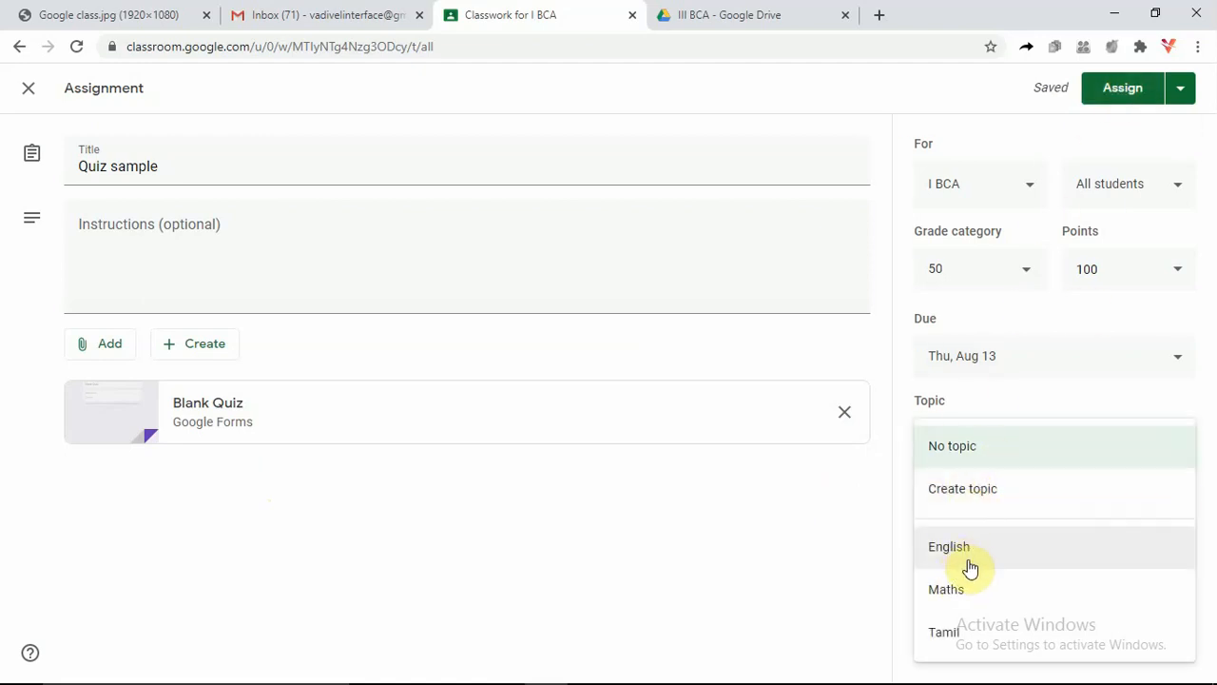
pyautogui.click(951, 591)
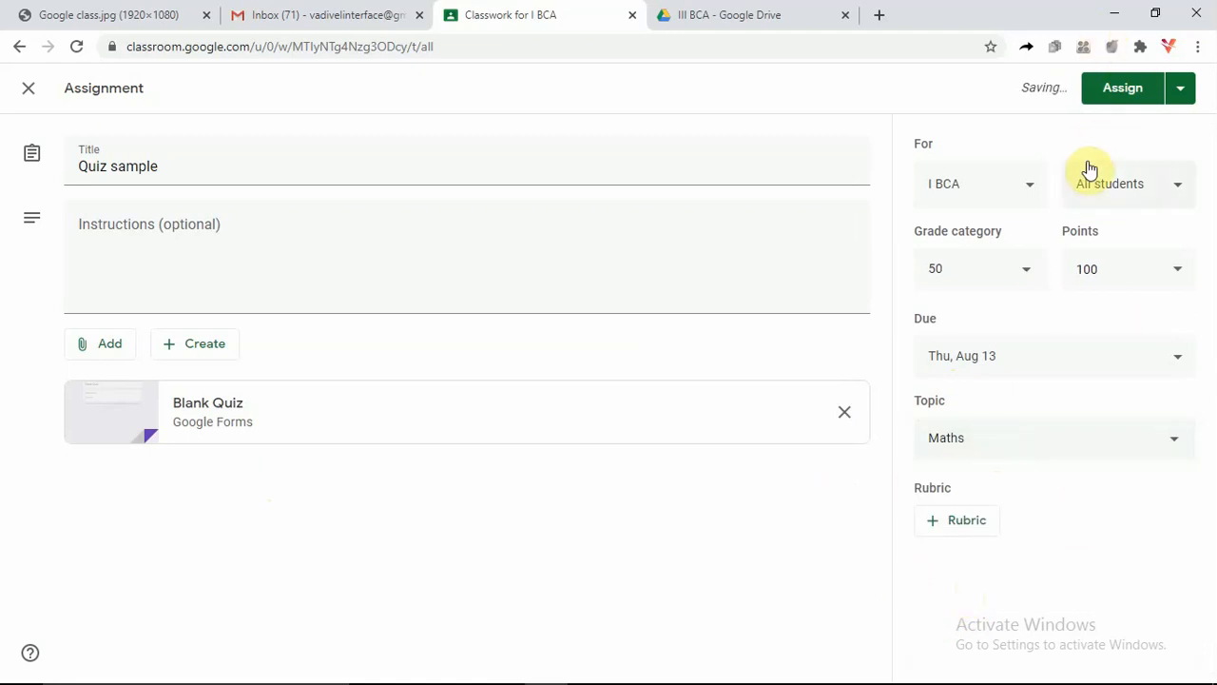
pyautogui.click(1135, 88)
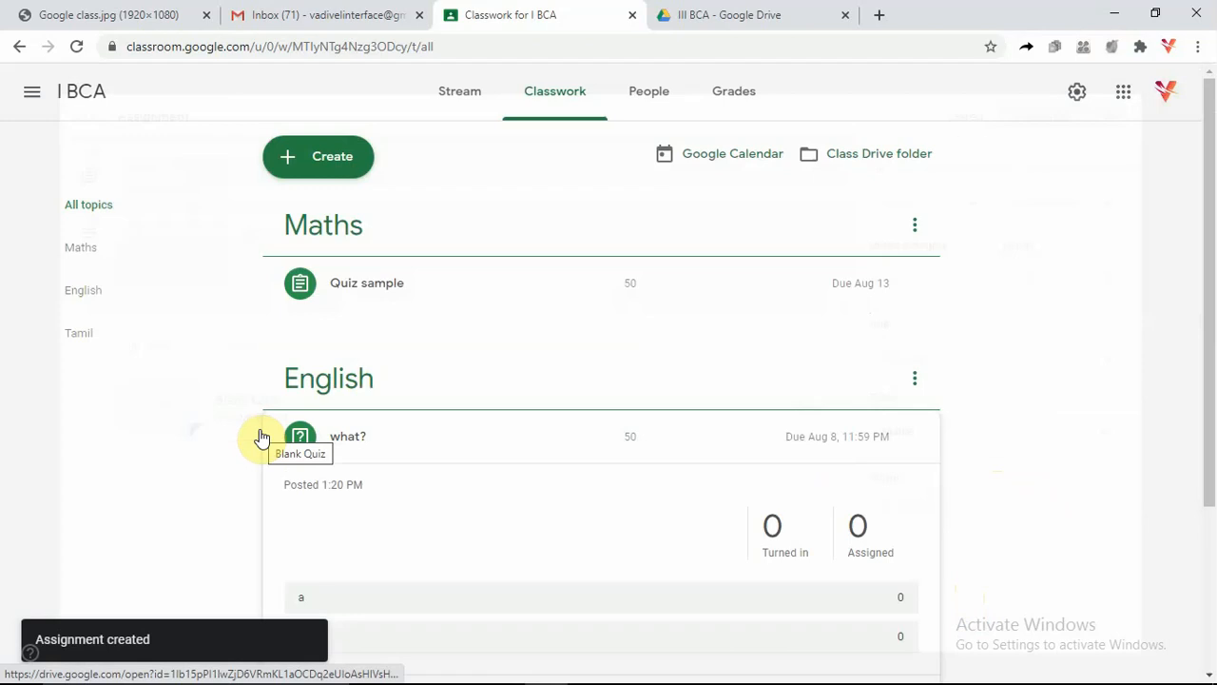
# - Check the posted Quiz sample assignment's details and the class gradebook
pyautogui.click(785, 285)
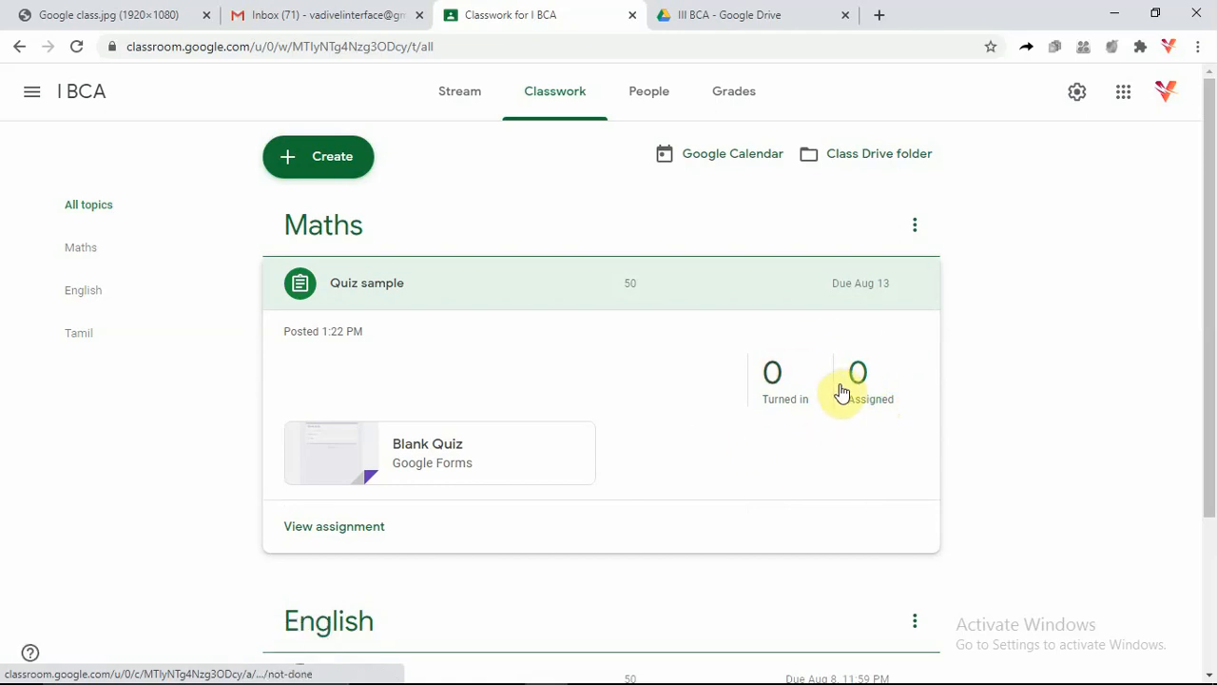
pyautogui.click(733, 92)
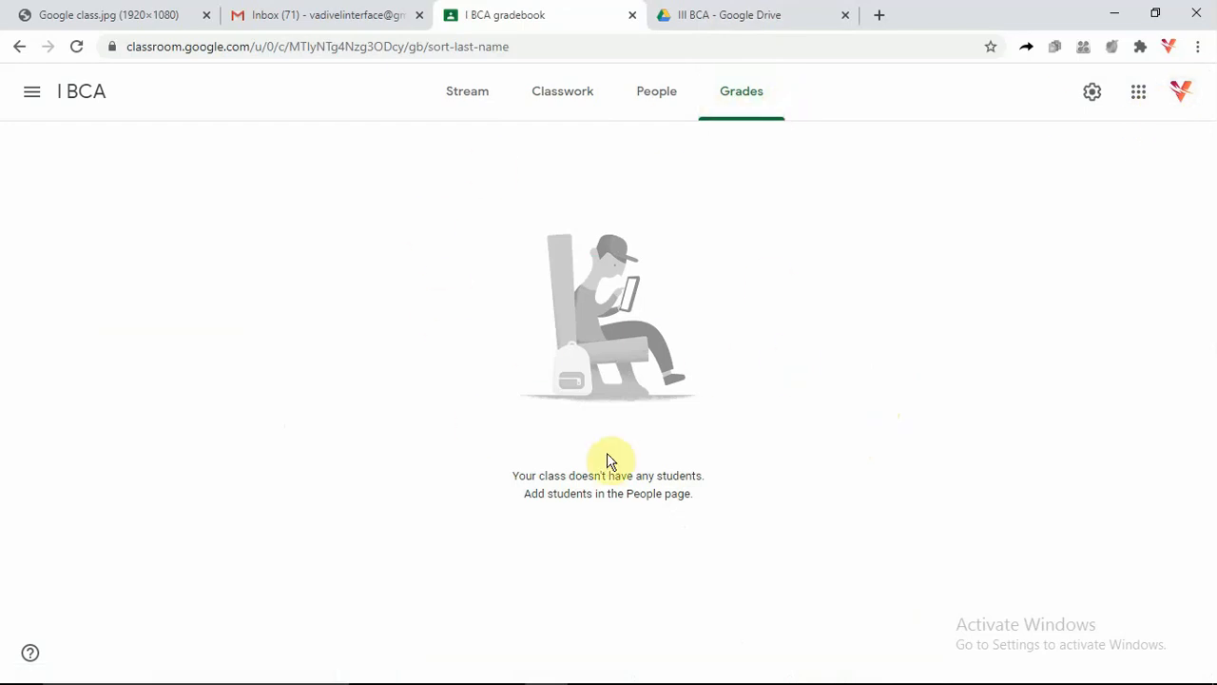
pyautogui.moveTo(520, 477); pyautogui.dragTo(730, 502)
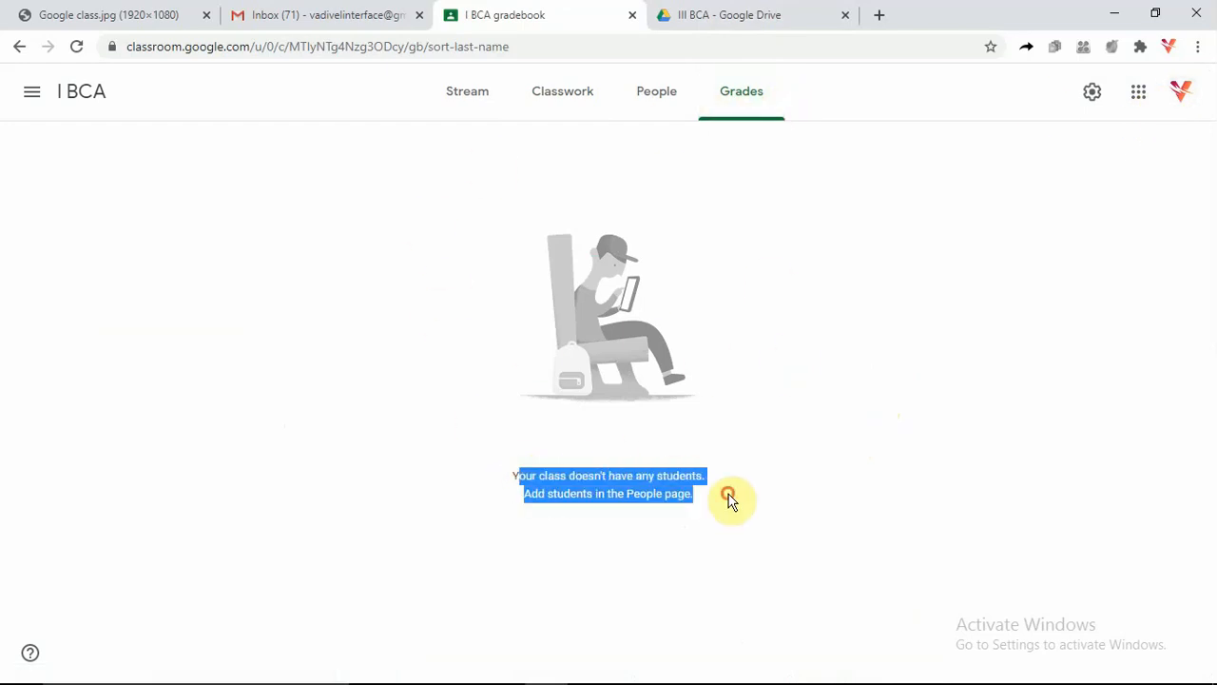
pyautogui.click(845, 385)
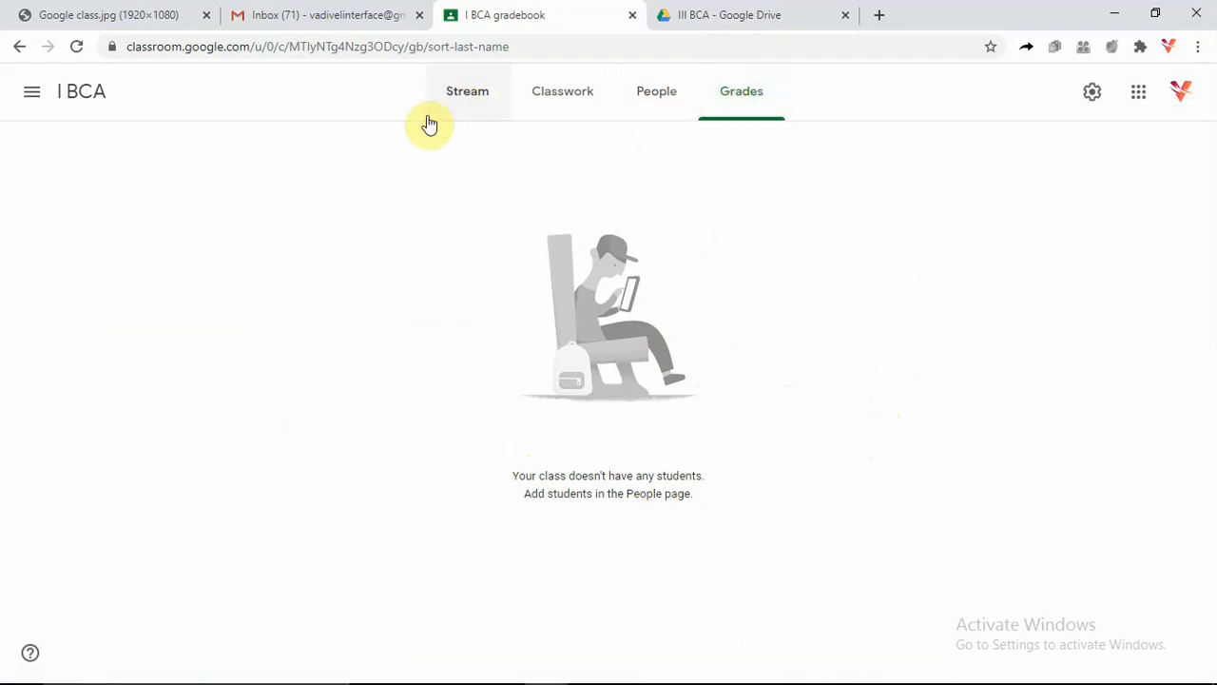
pyautogui.moveTo(174, 338); pyautogui.dragTo(853, 320)
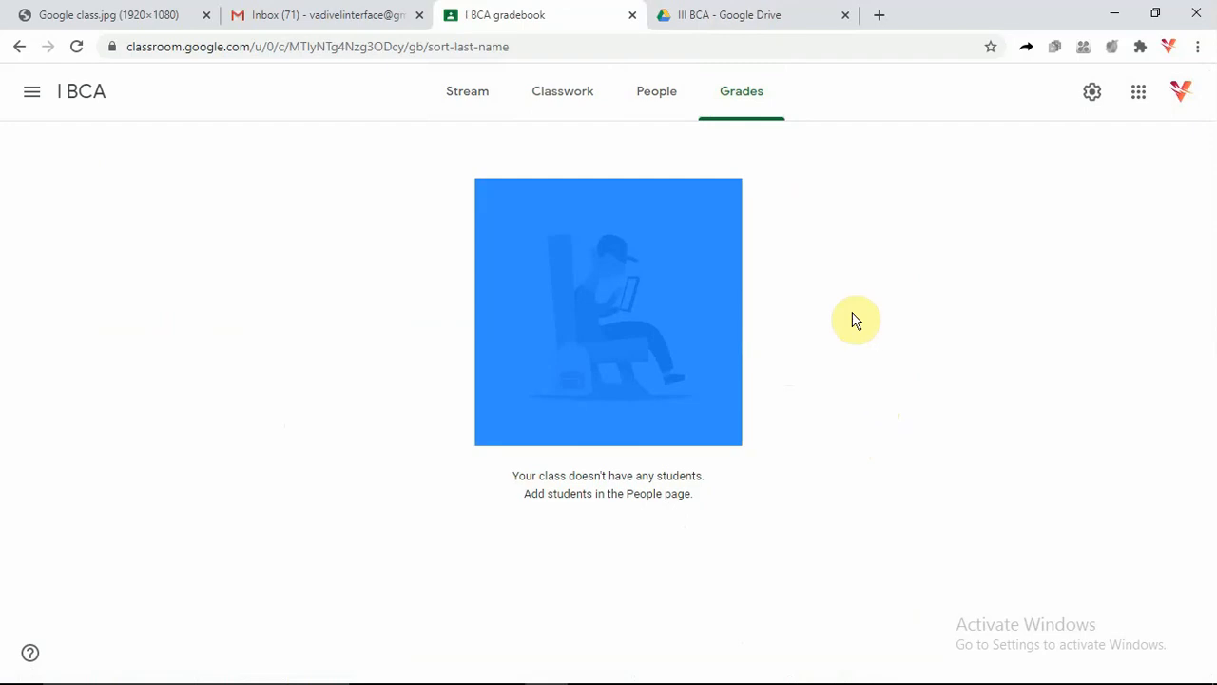
# - Review the posts on the I BCA class stream and switch to the open Google class.jpg image
pyautogui.click(568, 99)
pyautogui.click(454, 103)
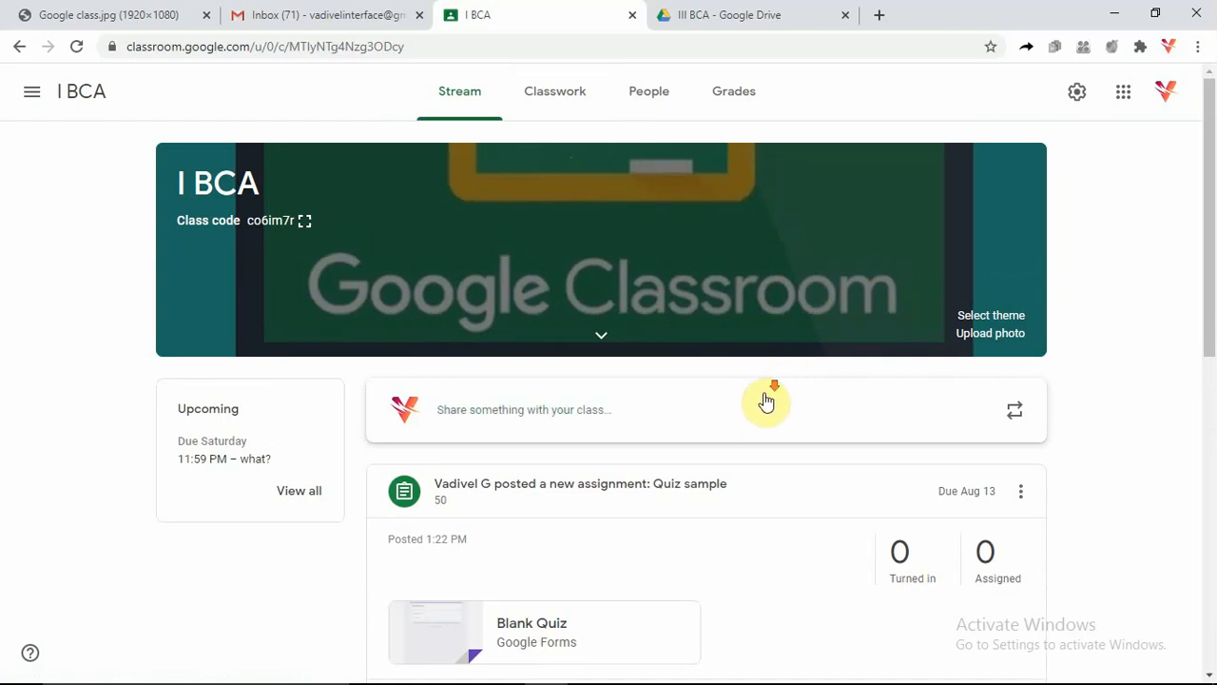
pyautogui.scroll(-3, 766, 403)
pyautogui.scroll(3, 767, 400)
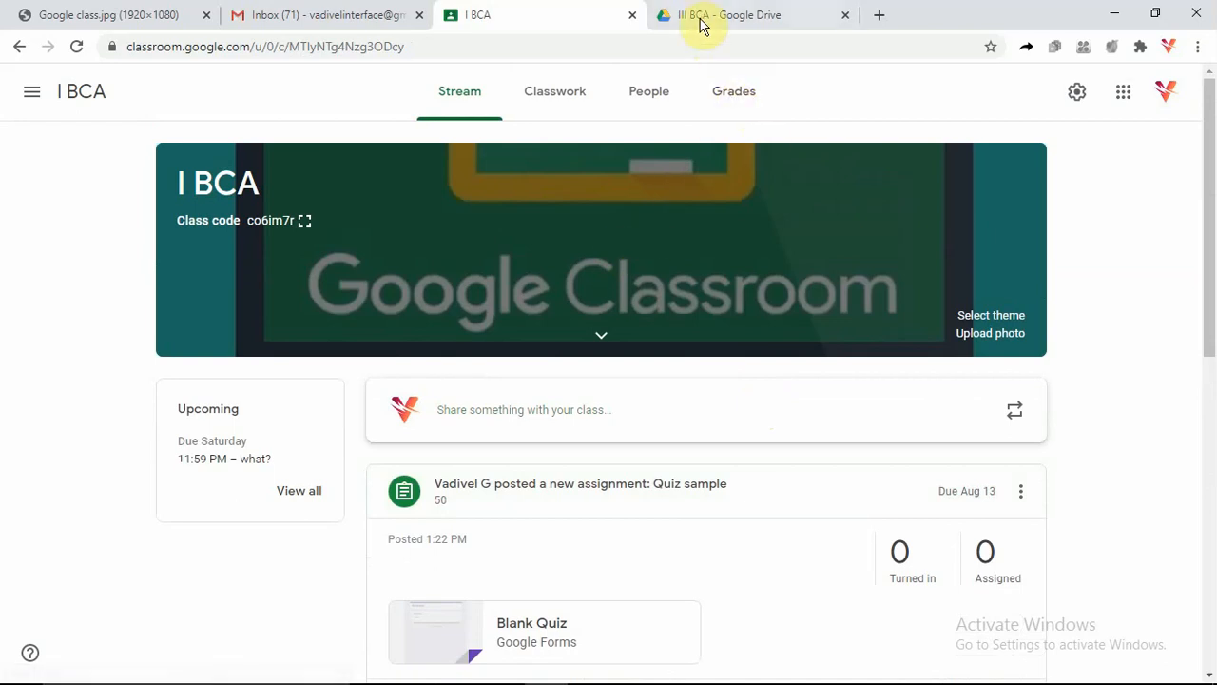
pyautogui.click(149, 13)
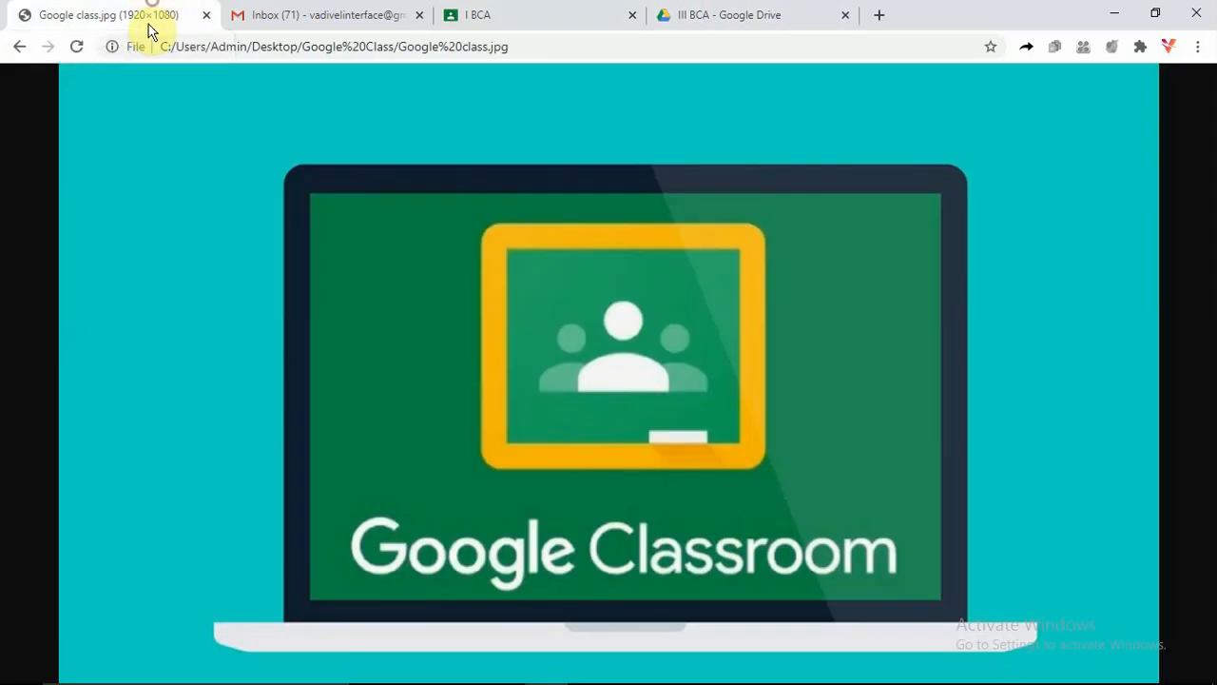